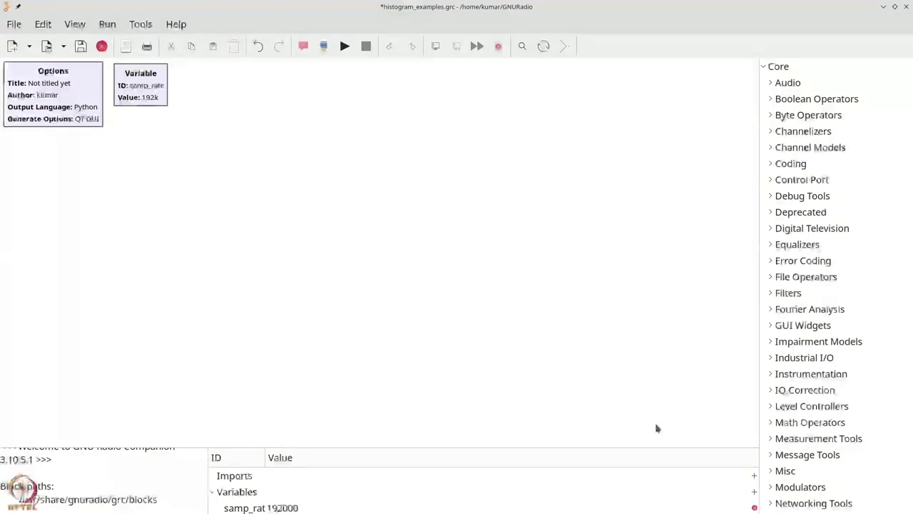
Add a QT GUI Histogram Sink block to the middle of the flowgraph and review its general properties.
{"action": "type", "text": "his"}
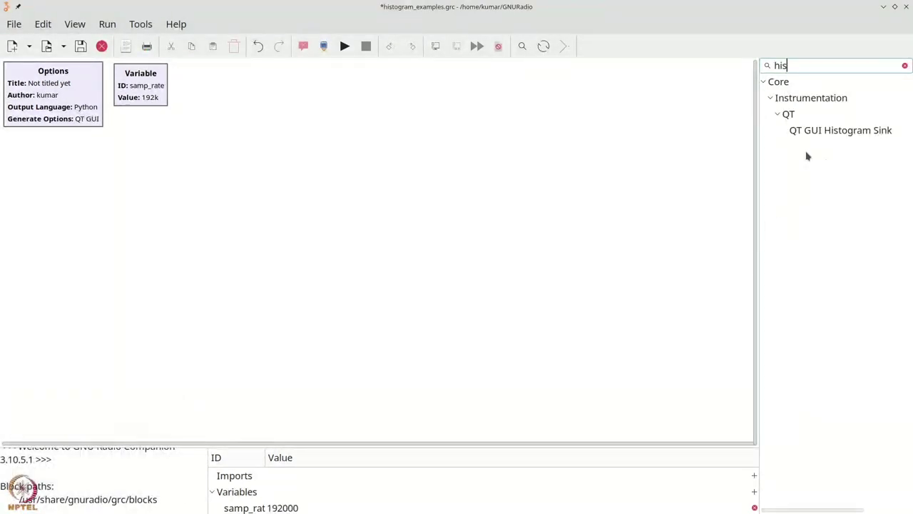
{"action": "left_click_drag", "start_coordinate": [809, 131], "coordinate": [440, 207]}
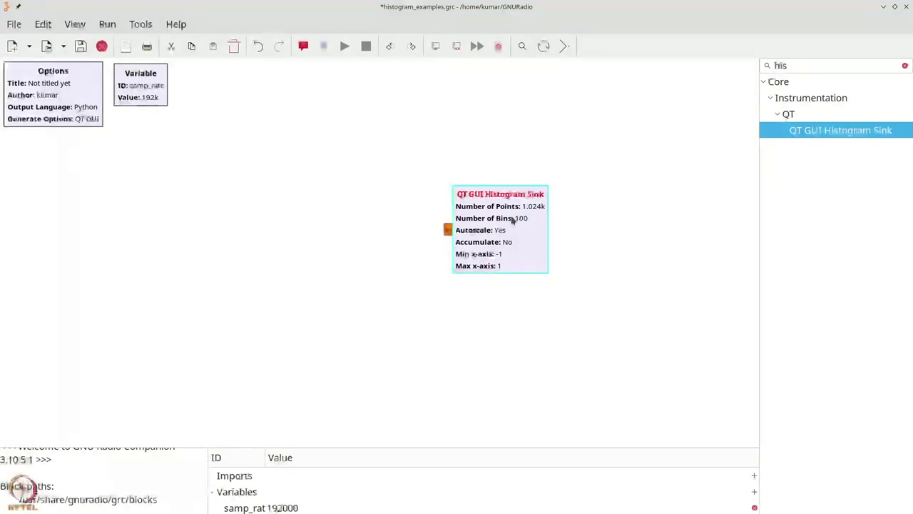
{"action": "double_click", "coordinate": [512, 220]}
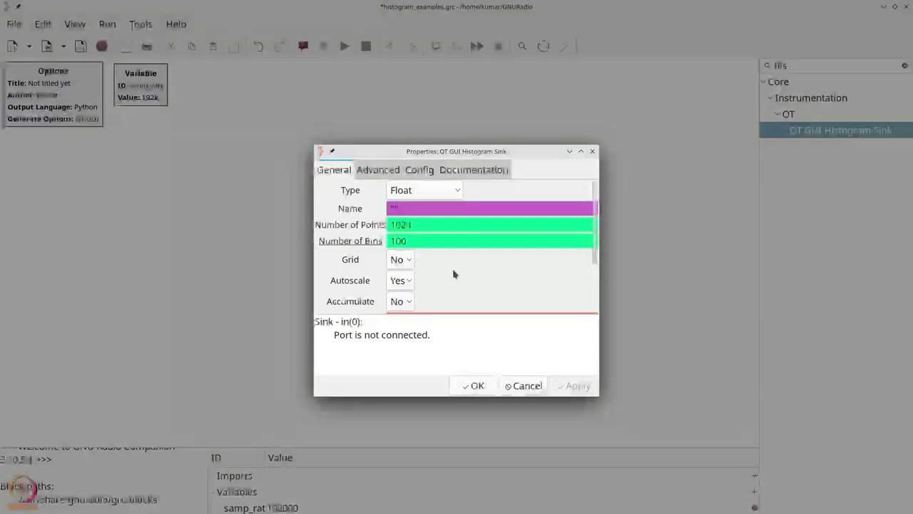
{"action": "left_click_drag", "start_coordinate": [439, 393], "coordinate": [439, 505]}
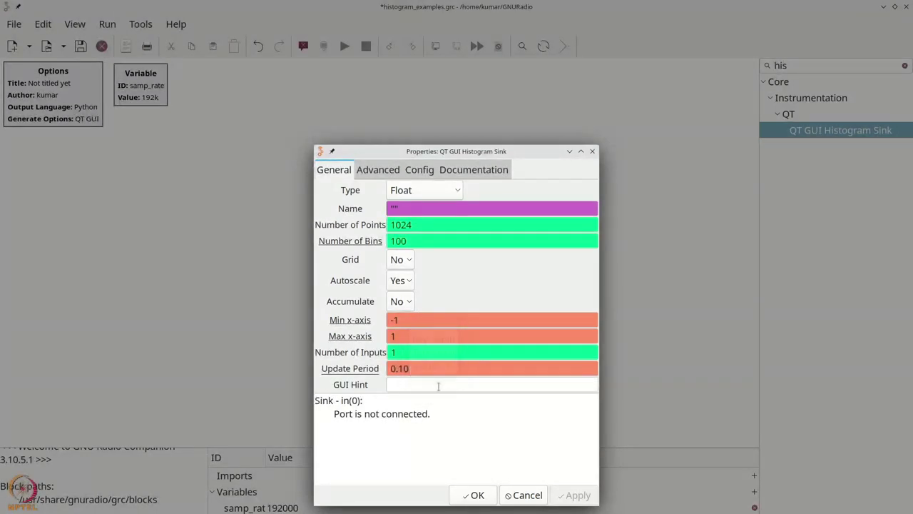
{"action": "left_click", "coordinate": [475, 495]}
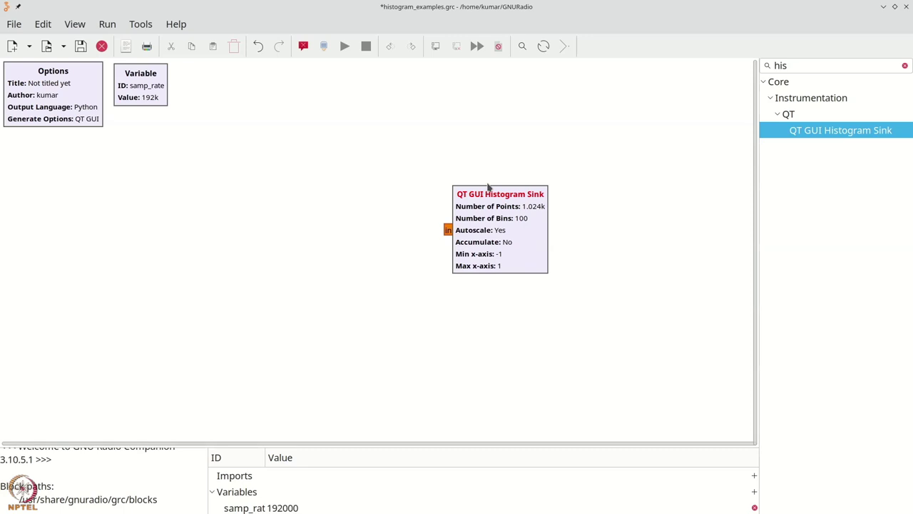
Add a Throttle block before the histogram sink and set its type to float.
{"action": "key", "text": "ctrl+f"}
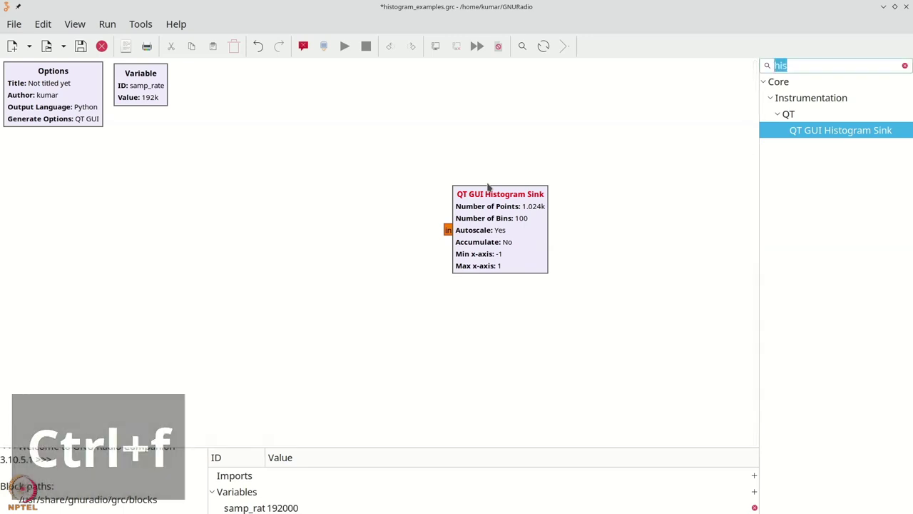
{"action": "type", "text": "thro"}
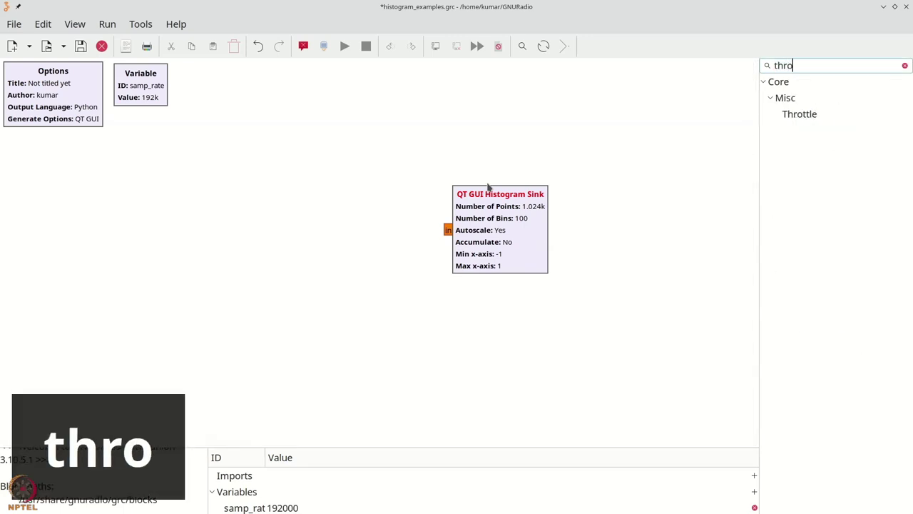
{"action": "left_click_drag", "start_coordinate": [778, 114], "coordinate": [363, 234]}
{"action": "double_click", "coordinate": [363, 235]}
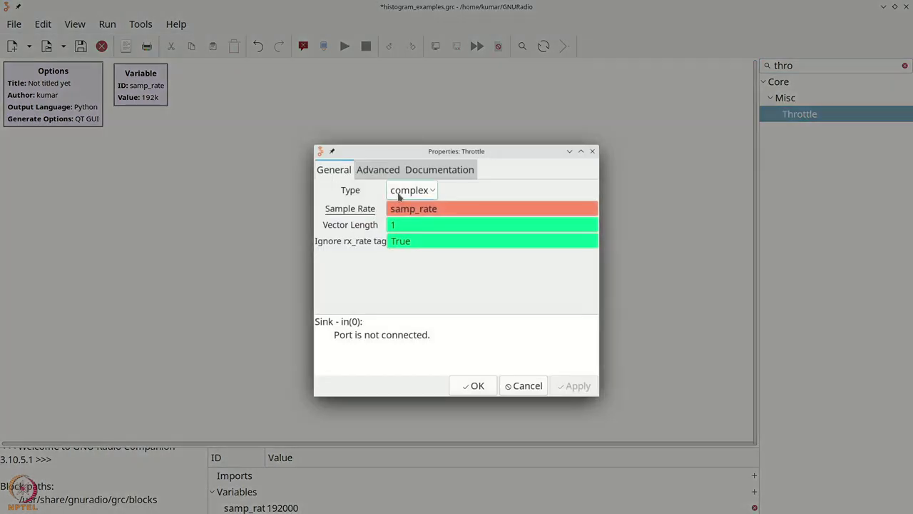
{"action": "left_click", "coordinate": [398, 197]}
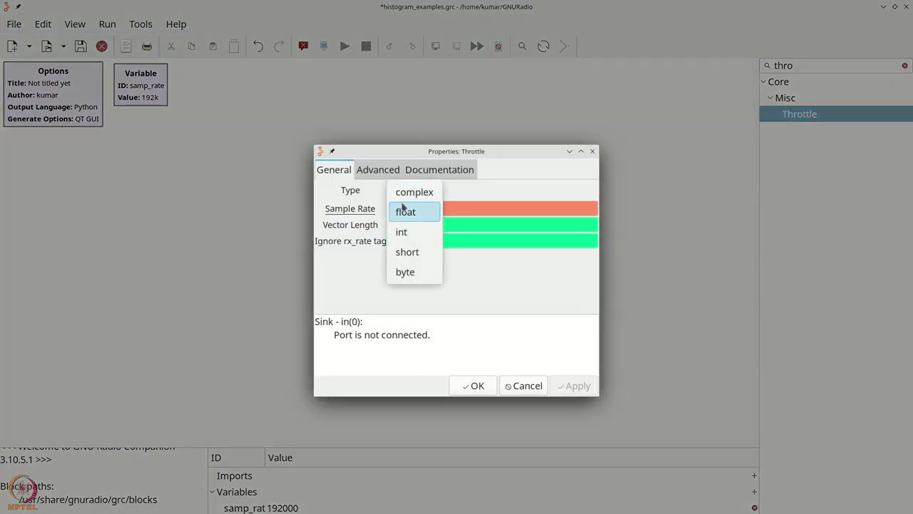
{"action": "left_click", "coordinate": [403, 210]}
{"action": "left_click", "coordinate": [471, 386]}
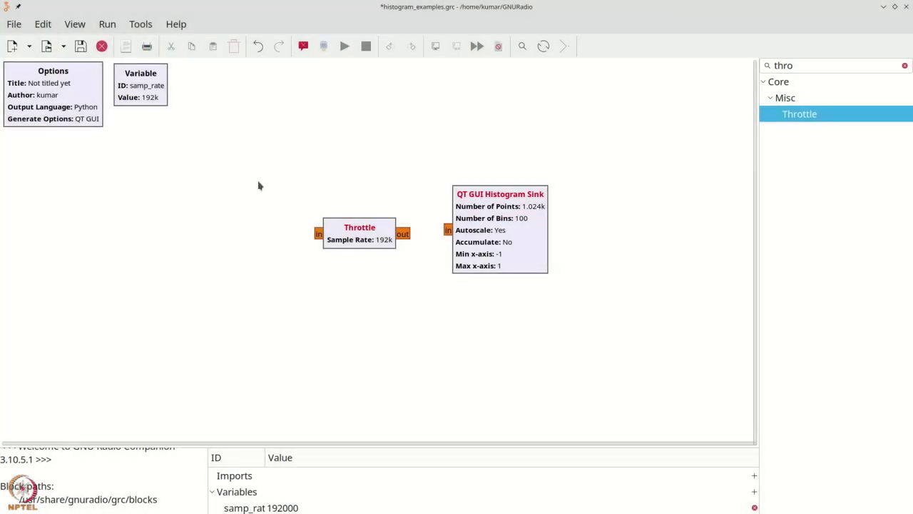
Check the value of the samp_rate variable without changing it.
{"action": "double_click", "coordinate": [155, 91]}
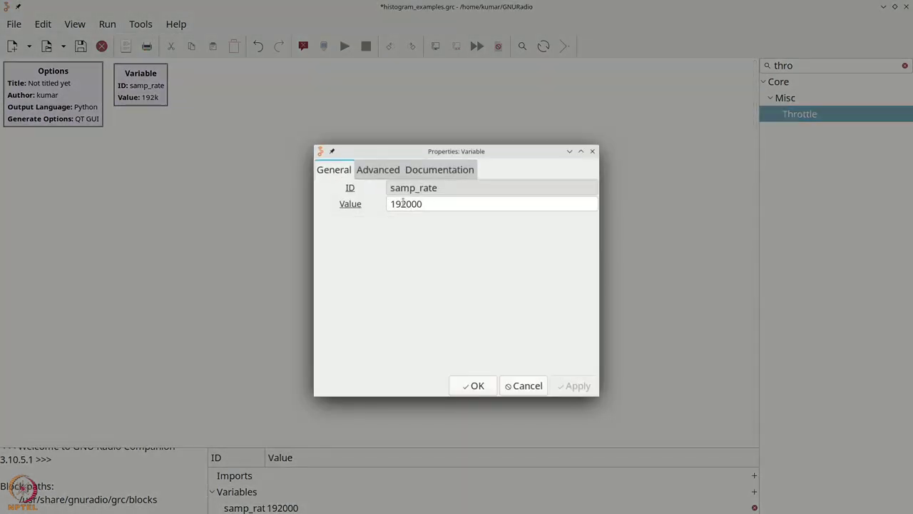
{"action": "left_click_drag", "start_coordinate": [402, 204], "coordinate": [386, 205]}
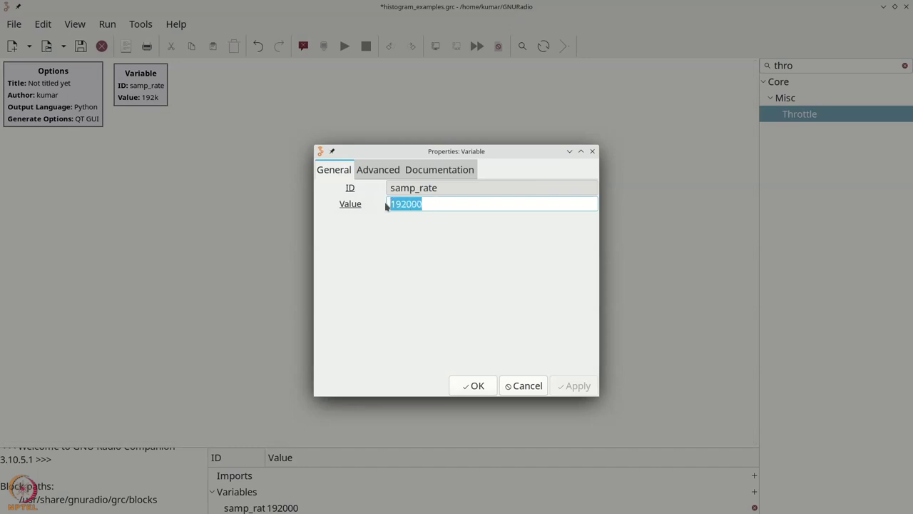
{"action": "left_click", "coordinate": [476, 389]}
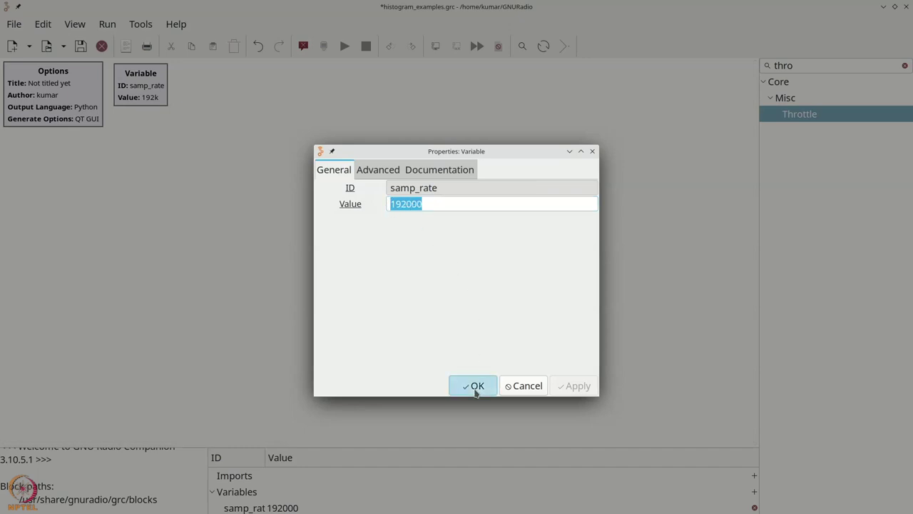
Align the Throttle block's ports with the histogram sink's input and place a Vector Source block before the Throttle.
{"action": "left_click", "coordinate": [360, 240]}
{"action": "left_click_drag", "start_coordinate": [360, 240], "coordinate": [361, 236]}
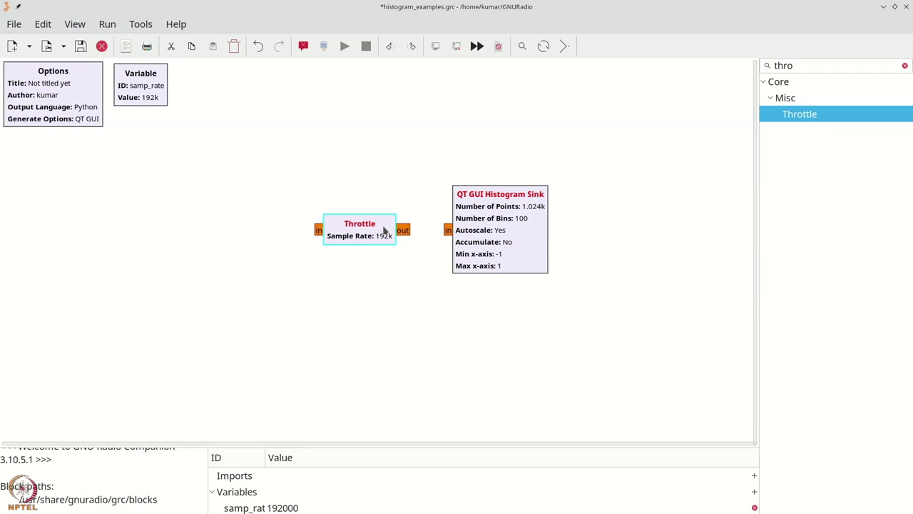
{"action": "key", "text": "ctrl+f"}
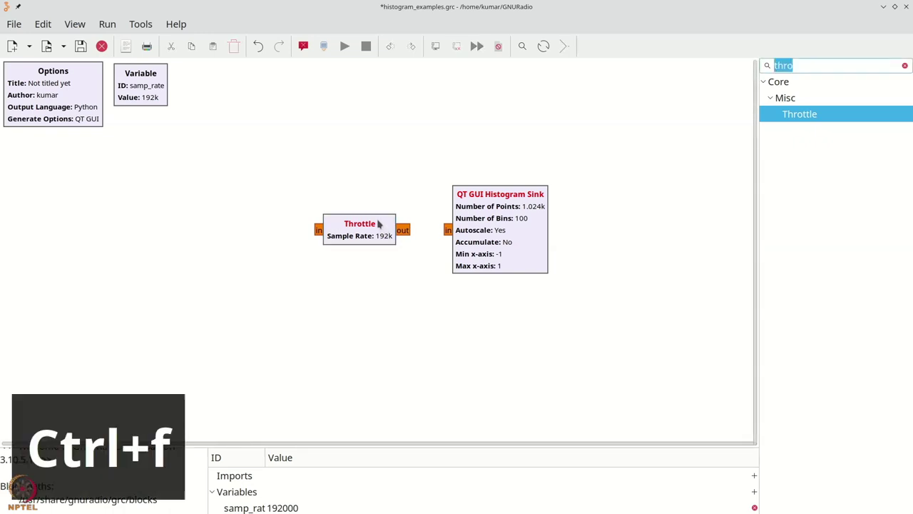
{"action": "type", "text": "vec"}
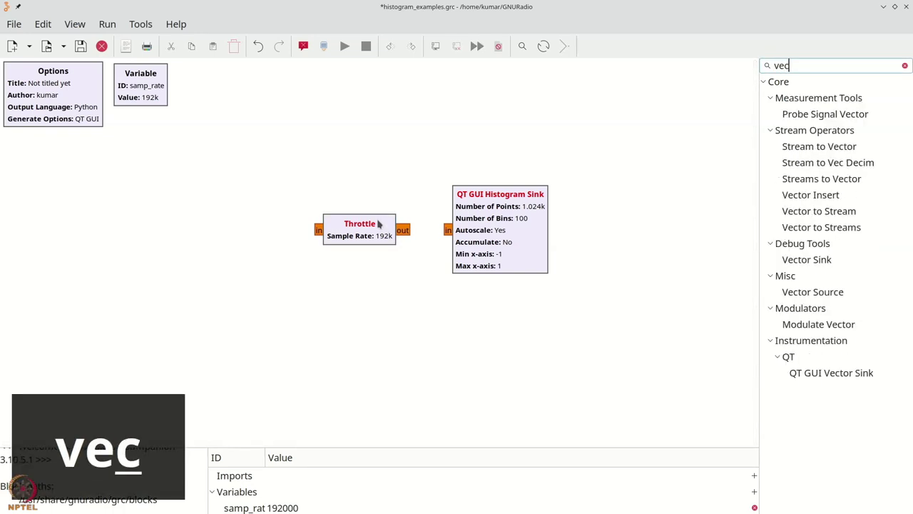
{"action": "left_click_drag", "start_coordinate": [788, 292], "coordinate": [229, 223]}
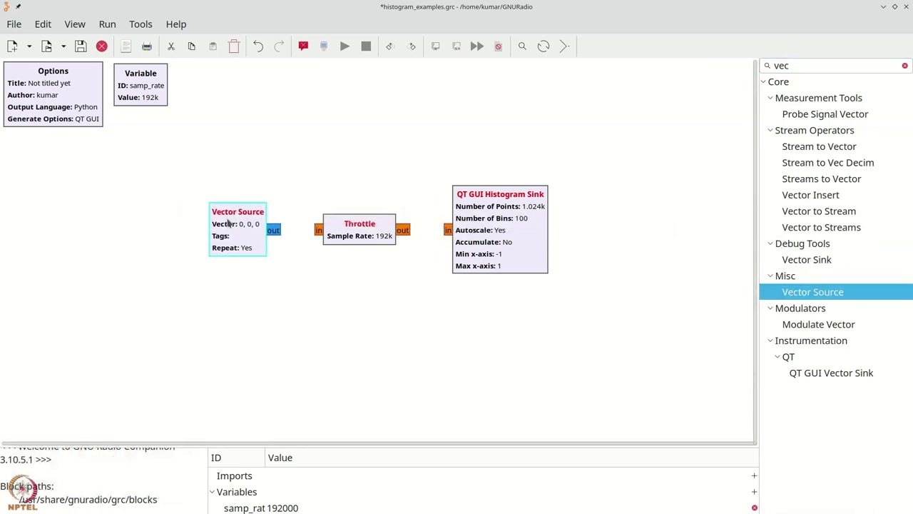
Set the Vector Source's output type to float and its vector to [0.2, 0.7, 1.5, 0.7].
{"action": "double_click", "coordinate": [228, 223]}
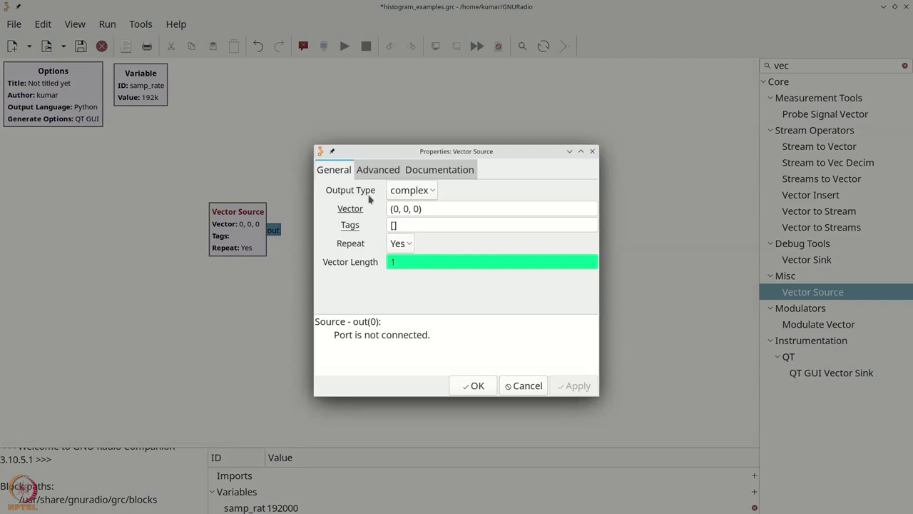
{"action": "left_click", "coordinate": [400, 191]}
{"action": "left_click", "coordinate": [405, 212]}
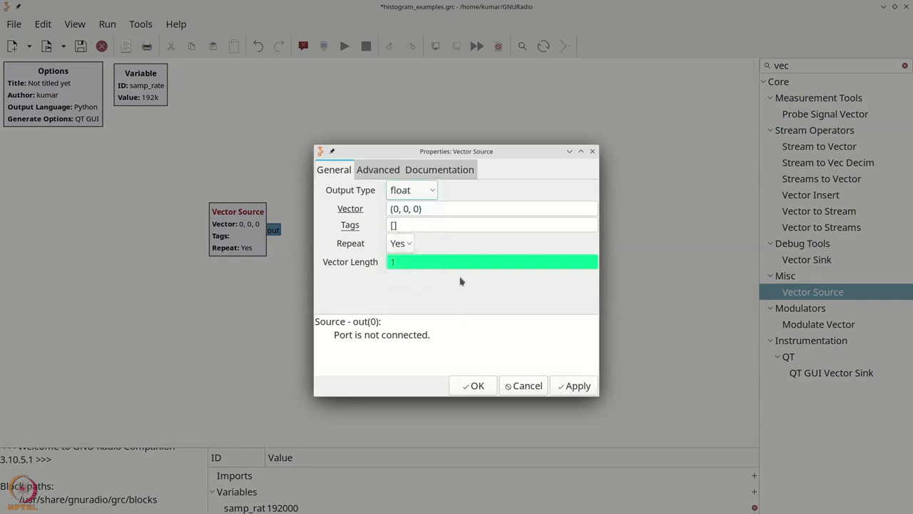
{"action": "triple_click", "coordinate": [450, 209]}
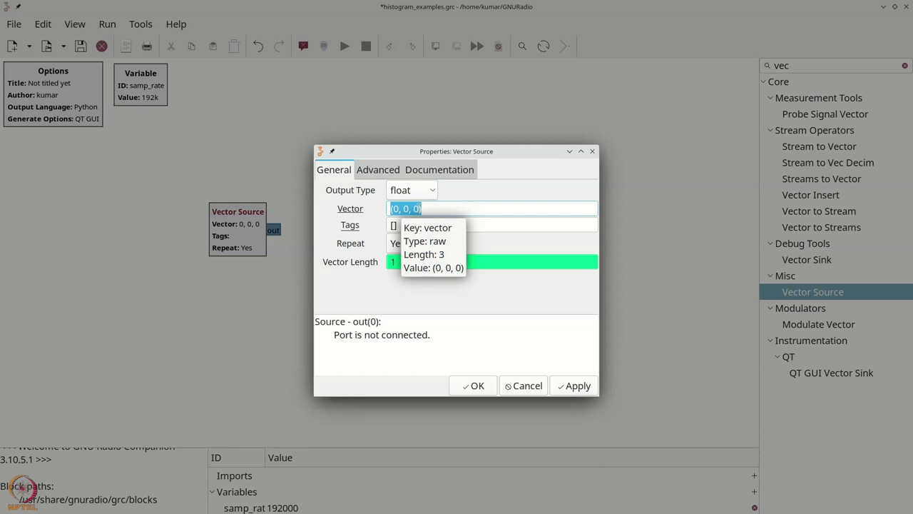
{"action": "type", "text": "["}
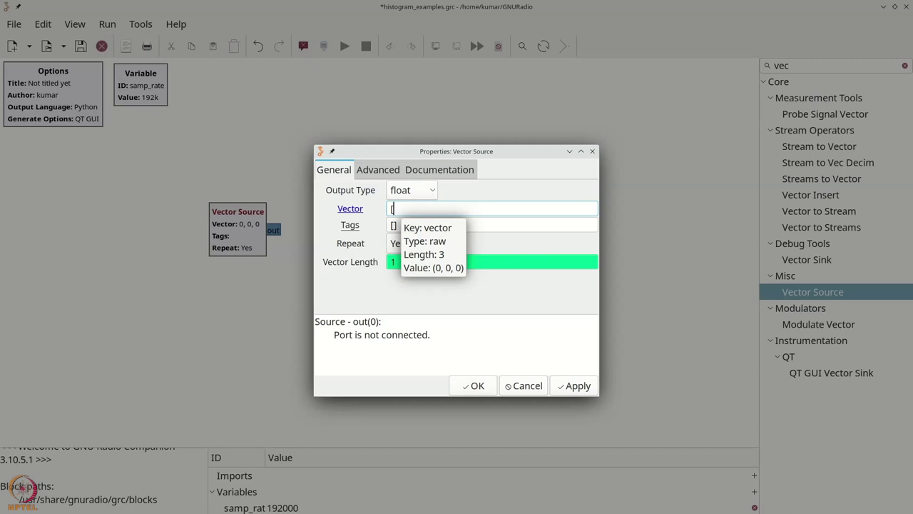
{"action": "type", "text": "0.2"}
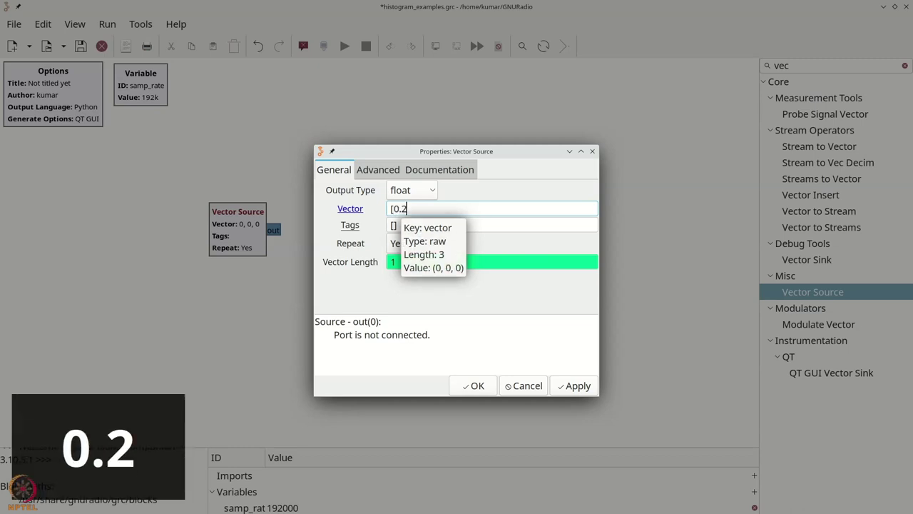
{"action": "type", "text": ", 0.7, "}
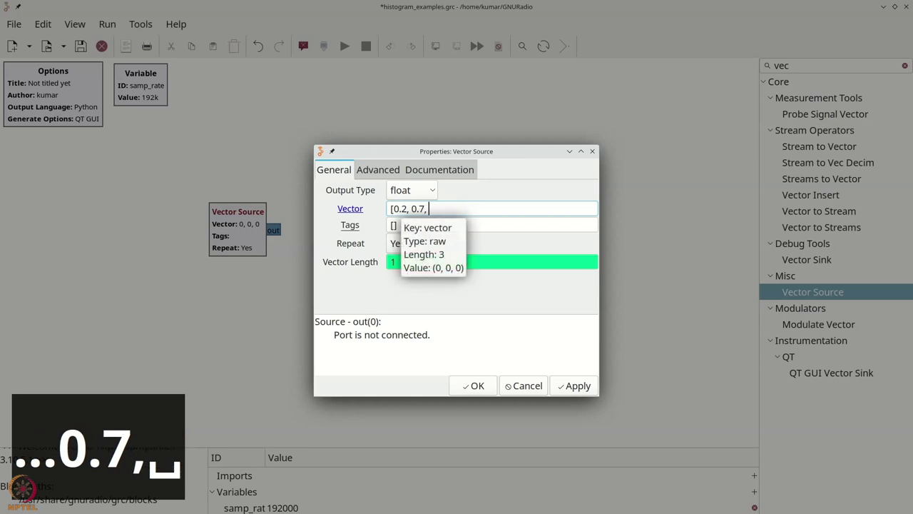
{"action": "type", "text": "1.5"}
{"action": "type", "text": ", 0."}
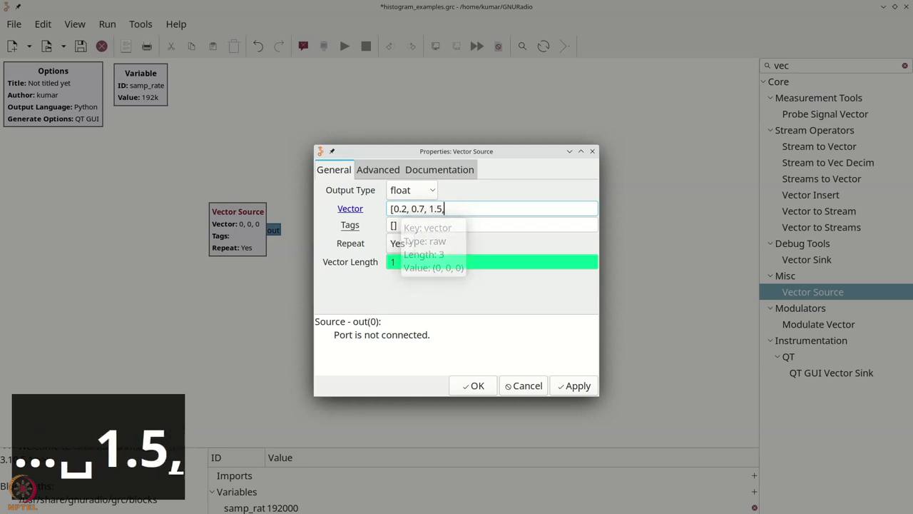
{"action": "type", "text": "7]"}
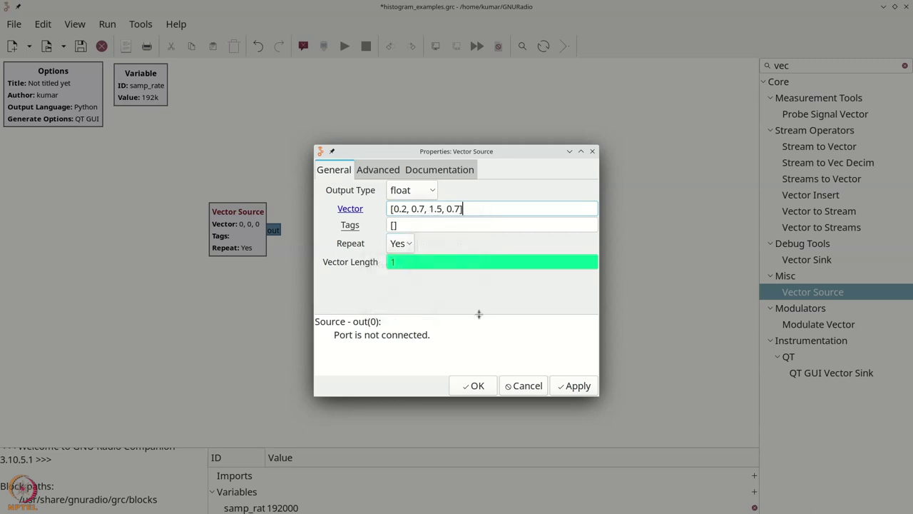
{"action": "left_click", "coordinate": [480, 386]}
Connect the Vector Source through the Throttle to the histogram sink, spacing the three blocks out in a row.
{"action": "left_click_drag", "start_coordinate": [293, 245], "coordinate": [190, 245]}
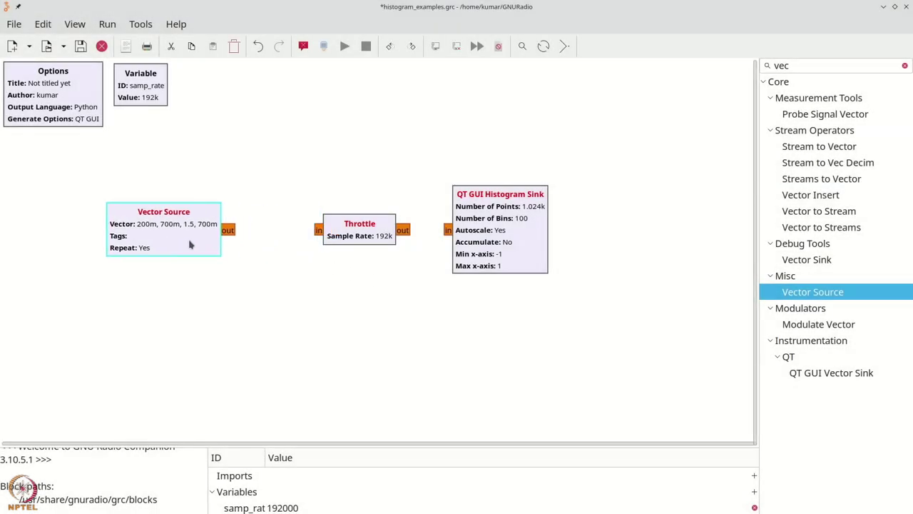
{"action": "left_click", "coordinate": [234, 230]}
{"action": "left_click", "coordinate": [319, 231]}
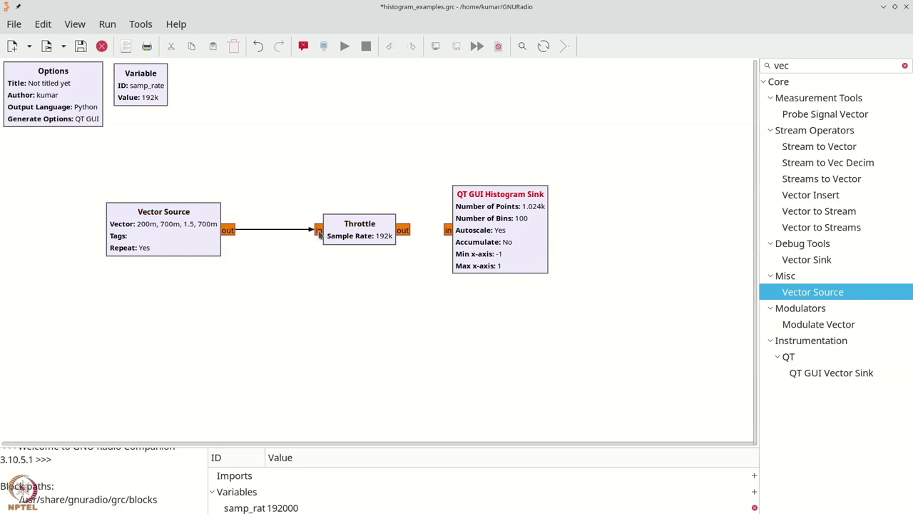
{"action": "left_click", "coordinate": [450, 232]}
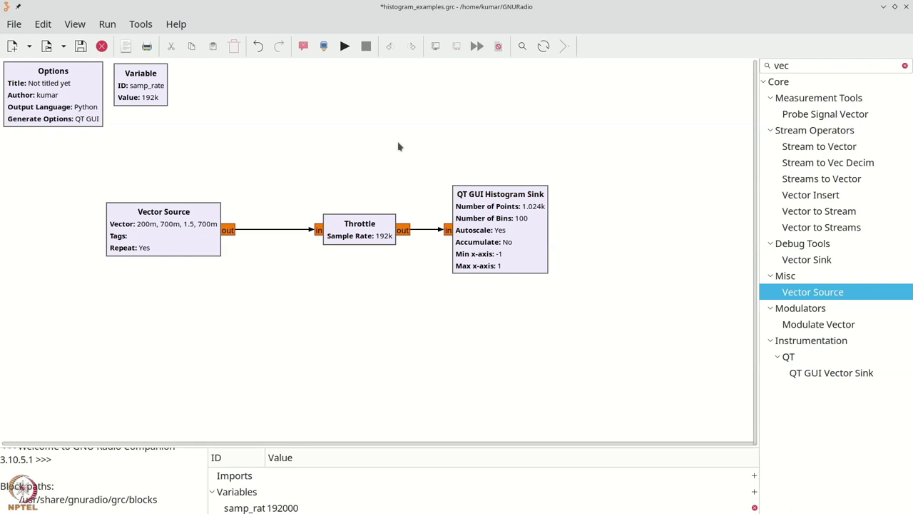
{"action": "left_click_drag", "start_coordinate": [361, 234], "coordinate": [335, 234]}
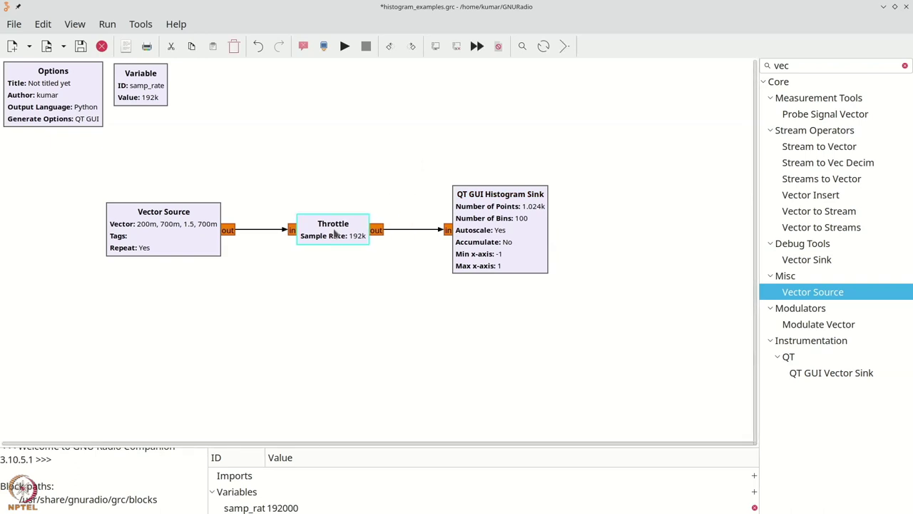
{"action": "left_click_drag", "start_coordinate": [456, 234], "coordinate": [426, 234]}
Run the flowgraph, examine the histogram of the vector's values, and close the plot window.
{"action": "left_click", "coordinate": [345, 46]}
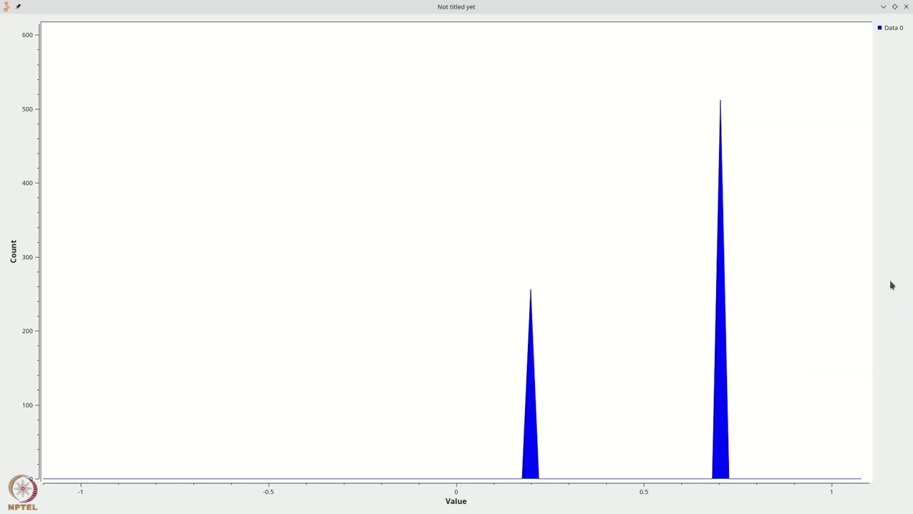
{"action": "left_click", "coordinate": [906, 6]}
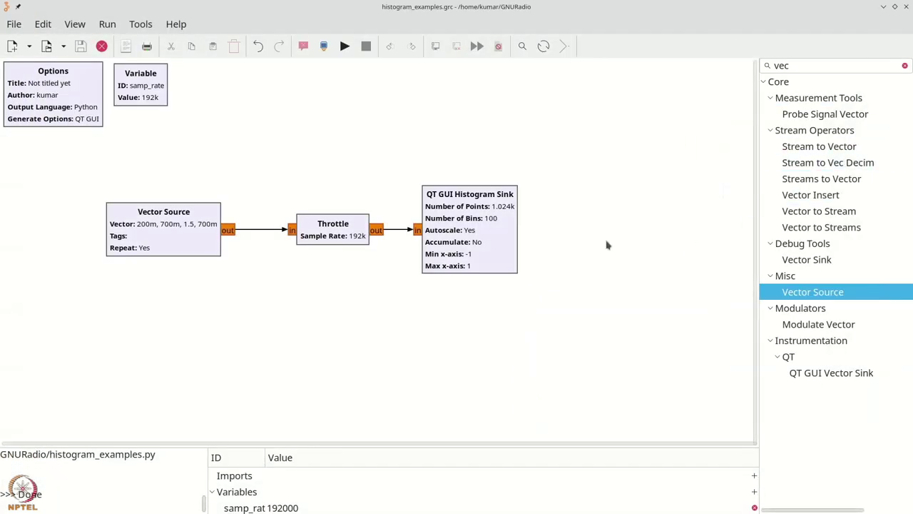
Set the histogram sink's x-axis range to a minimum of -0.5 and a maximum of 2.
{"action": "double_click", "coordinate": [464, 236]}
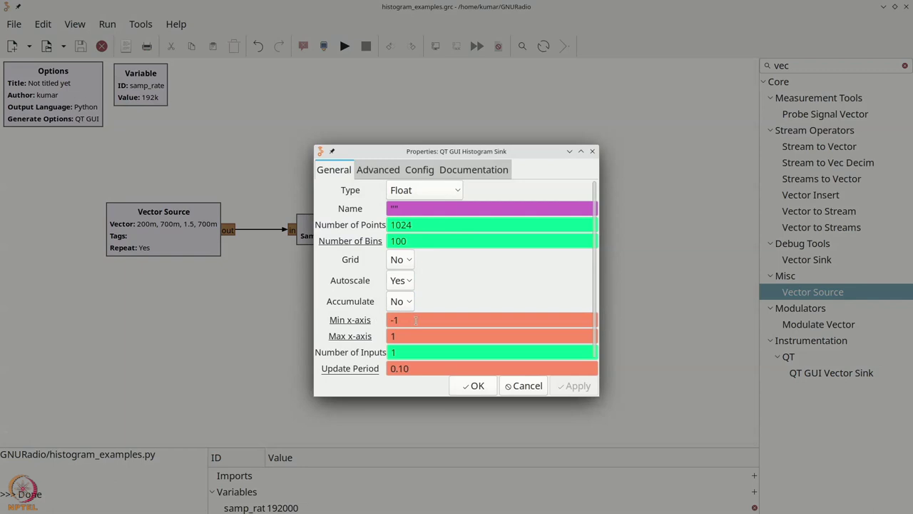
{"action": "left_click_drag", "start_coordinate": [416, 320], "coordinate": [371, 318]}
{"action": "type", "text": "-0."}
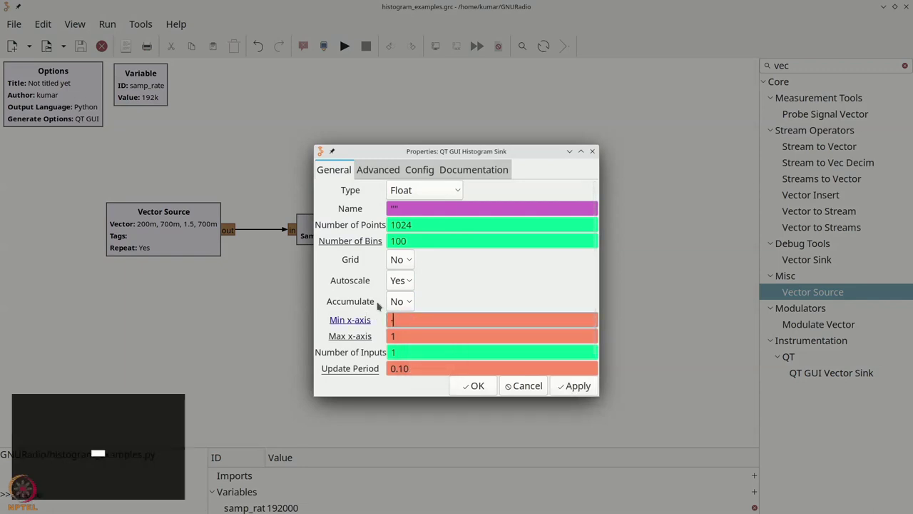
{"action": "type", "text": "5"}
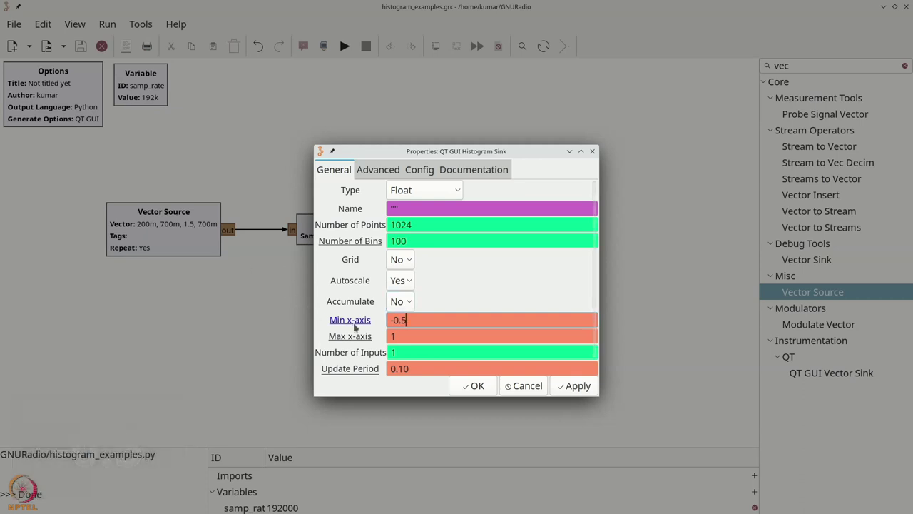
{"action": "left_click_drag", "start_coordinate": [404, 336], "coordinate": [386, 343]}
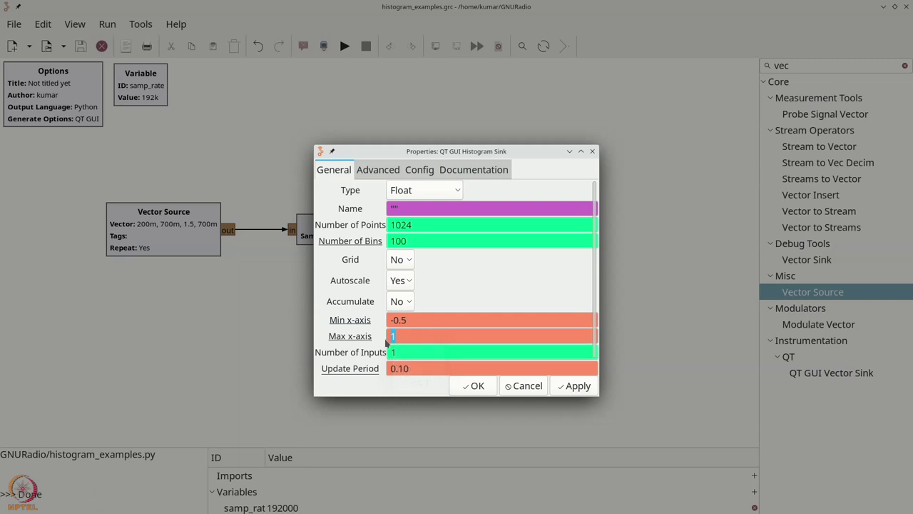
{"action": "type", "text": "2"}
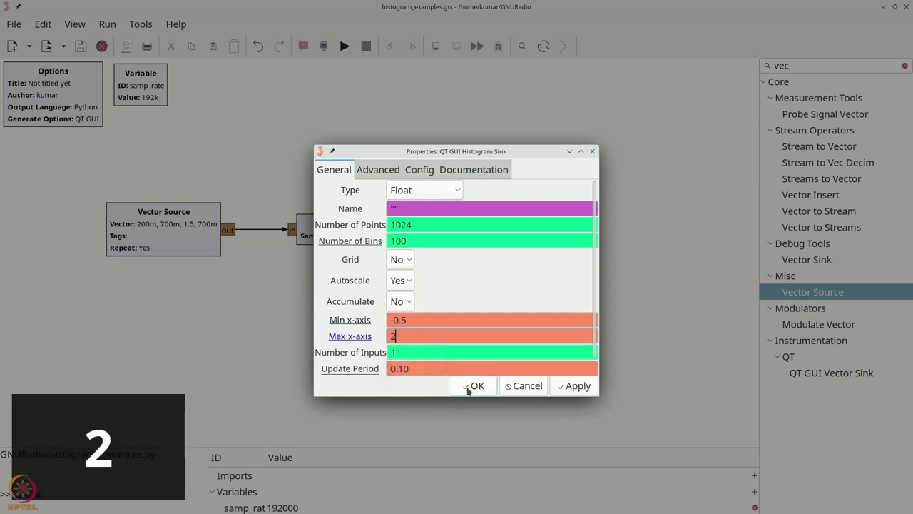
{"action": "left_click", "coordinate": [468, 390]}
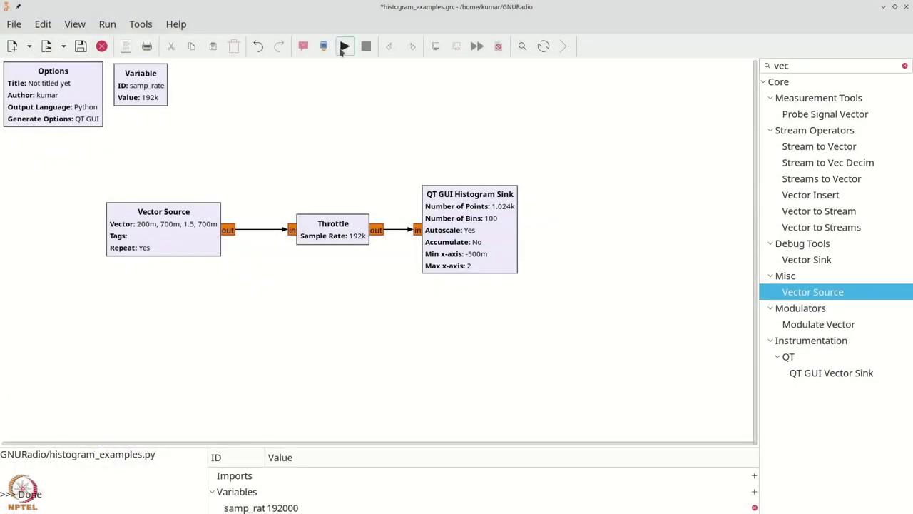
Run the flowgraph, zoom in on each of the three histogram peaks to read its value and count, and rerun it for another look.
{"action": "left_click", "coordinate": [343, 46]}
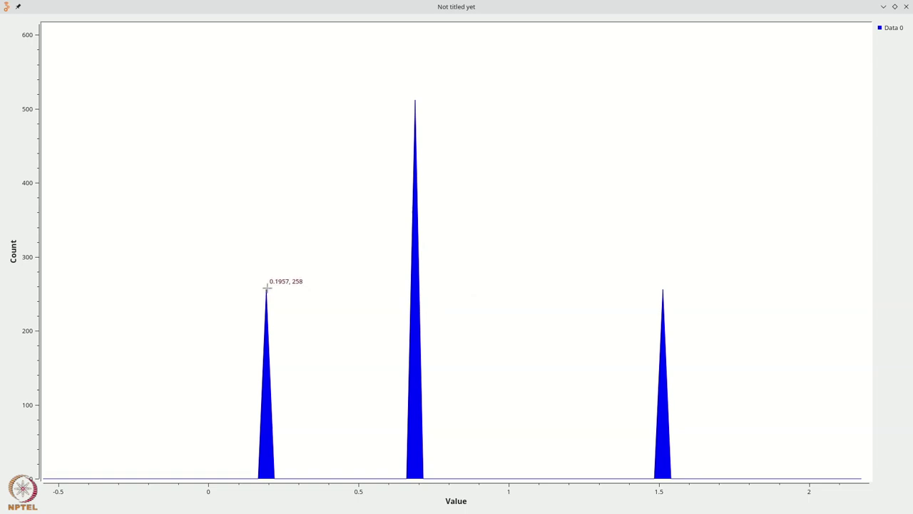
{"action": "left_click_drag", "start_coordinate": [222, 249], "coordinate": [282, 329]}
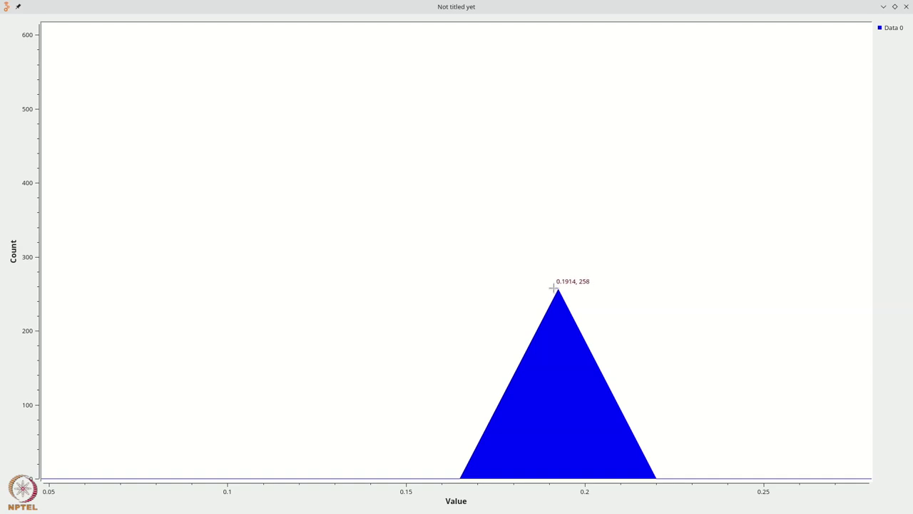
{"action": "scroll", "coordinate": [554, 287], "scroll_direction": "up", "scroll_amount": 4}
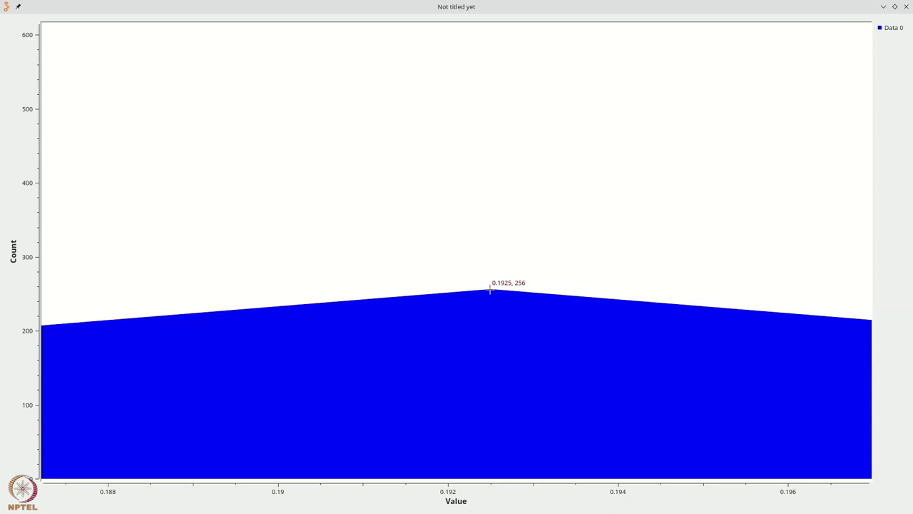
{"action": "scroll", "coordinate": [489, 289], "scroll_direction": "down", "scroll_amount": 6}
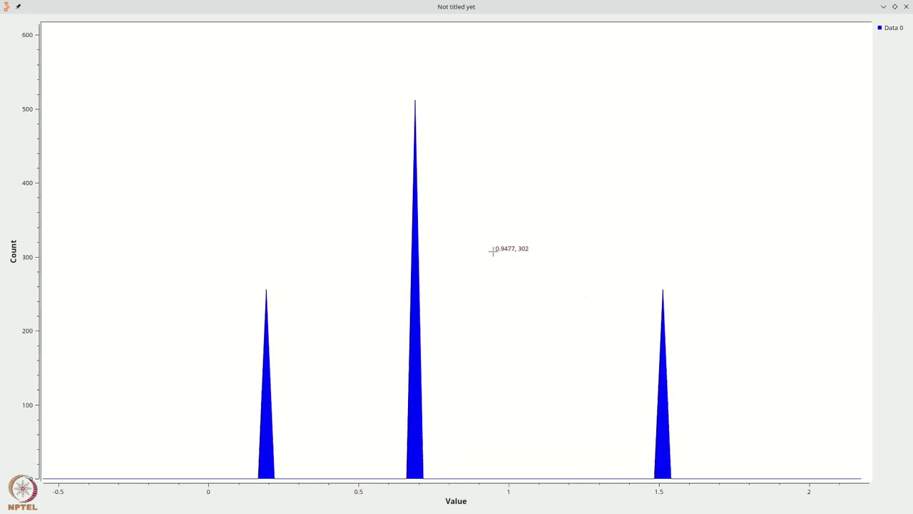
{"action": "left_click_drag", "start_coordinate": [410, 92], "coordinate": [417, 108]}
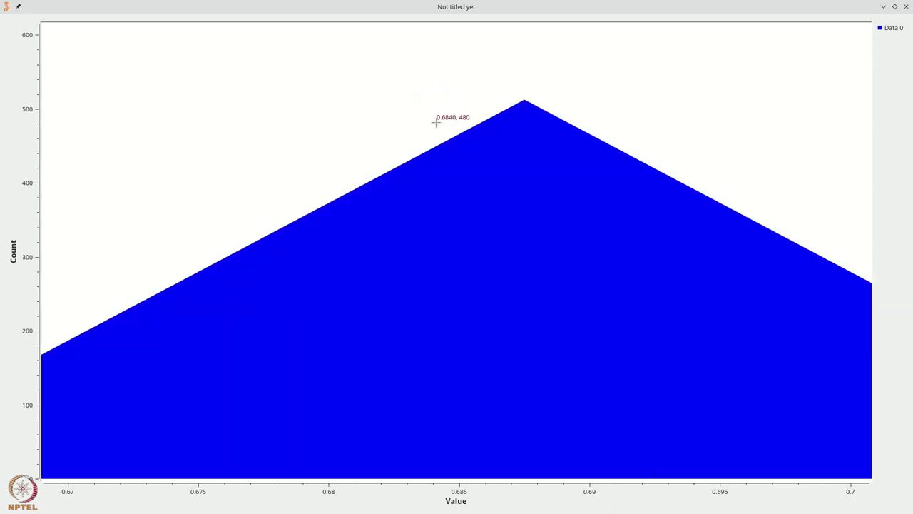
{"action": "right_click", "coordinate": [523, 101]}
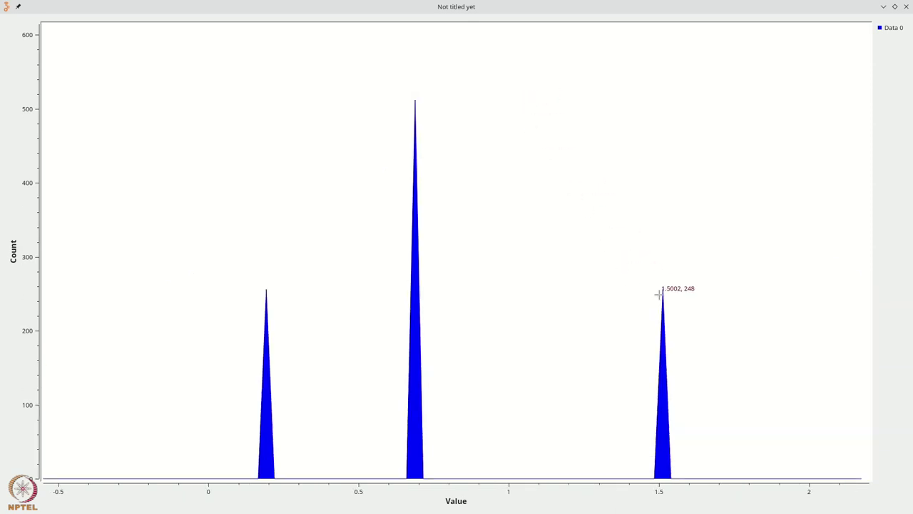
{"action": "left_click_drag", "start_coordinate": [657, 276], "coordinate": [664, 288]}
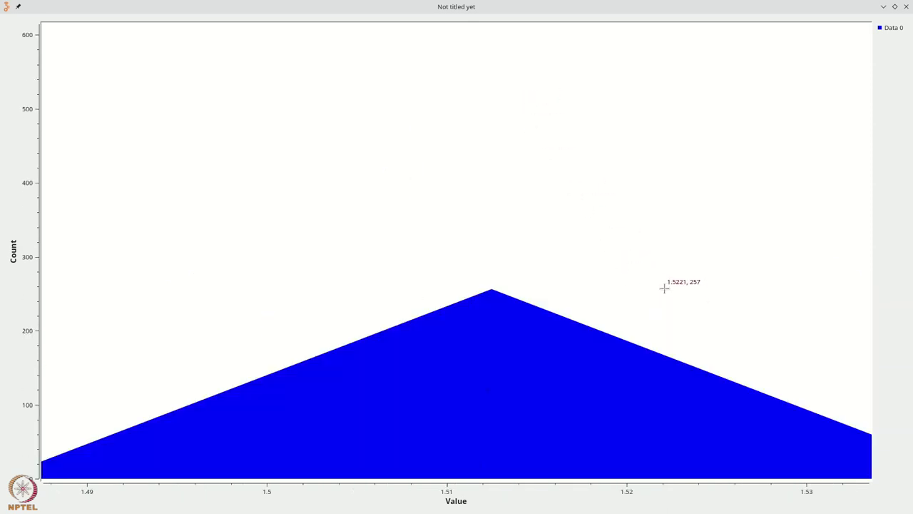
{"action": "right_click", "coordinate": [486, 282]}
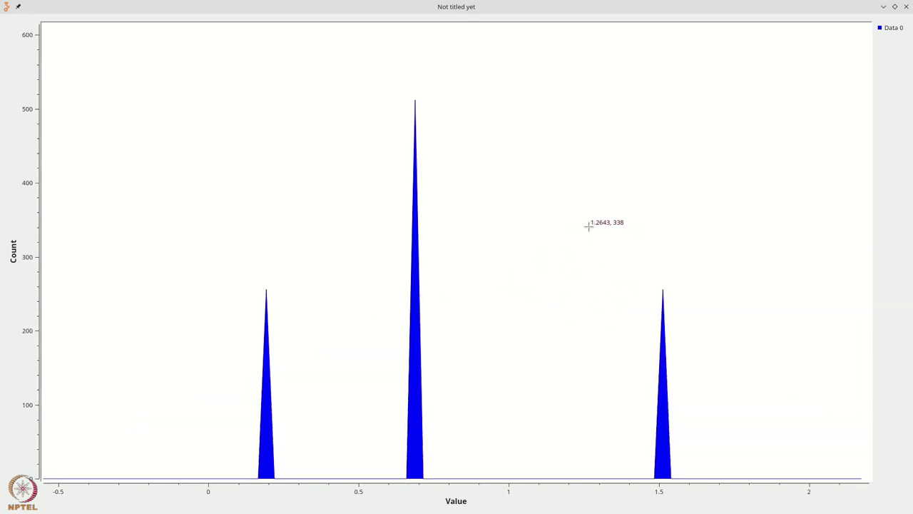
{"action": "left_click", "coordinate": [907, 7]}
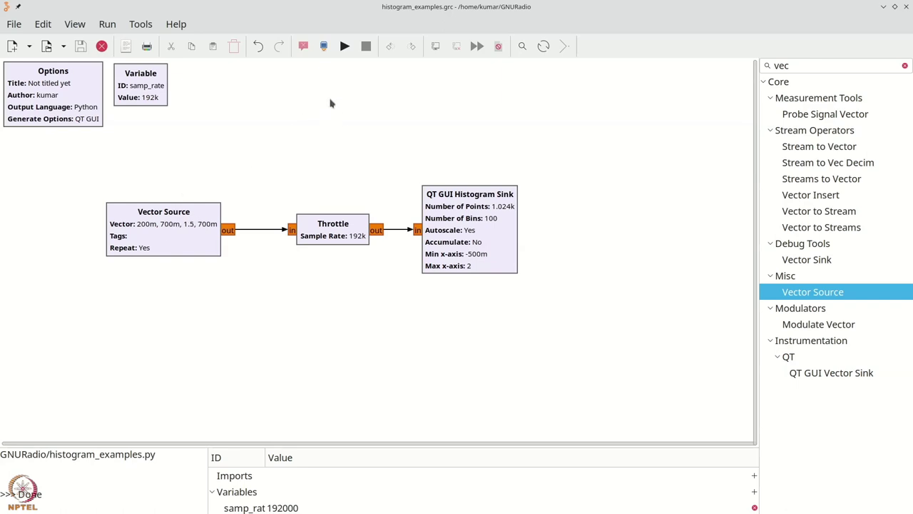
{"action": "left_click", "coordinate": [344, 47]}
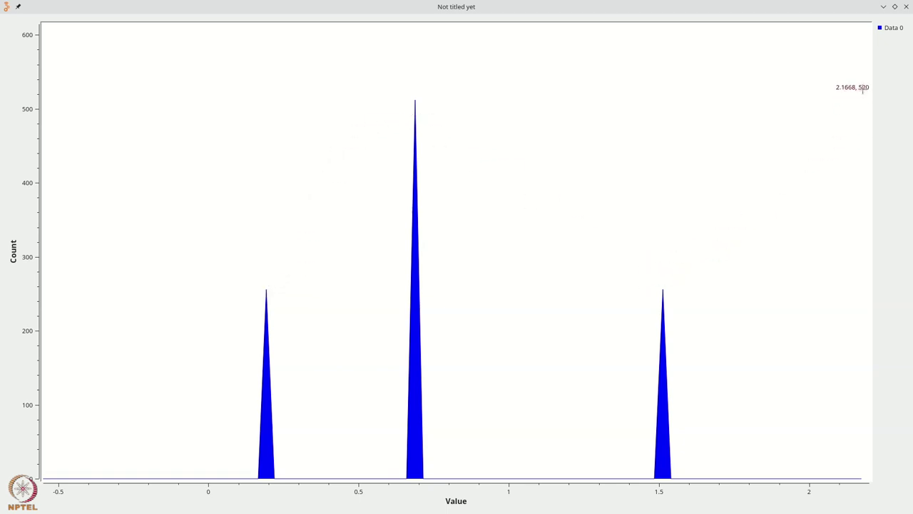
{"action": "left_click", "coordinate": [906, 6]}
Set the histogram sink's number of points to 5000 and rerun the flowgraph to examine the peak counts.
{"action": "double_click", "coordinate": [503, 239]}
{"action": "left_click", "coordinate": [412, 224]}
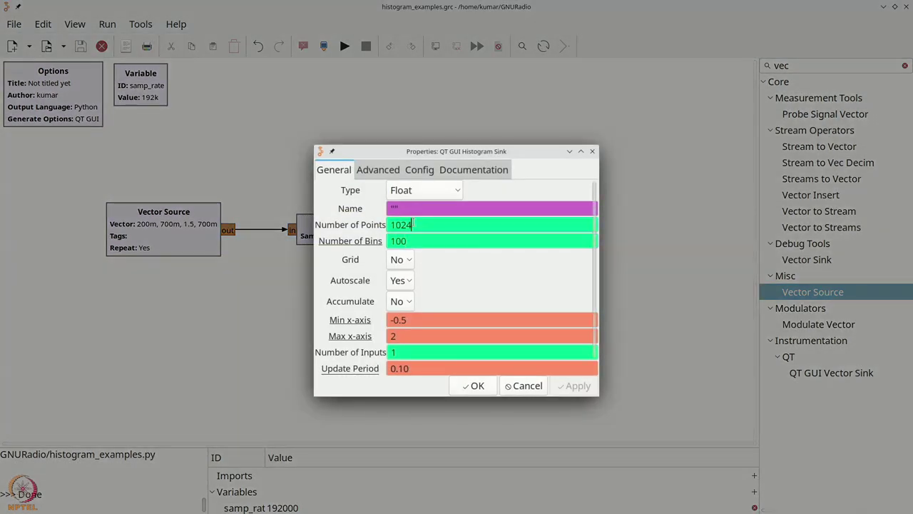
{"action": "left_click_drag", "start_coordinate": [412, 224], "coordinate": [400, 225]}
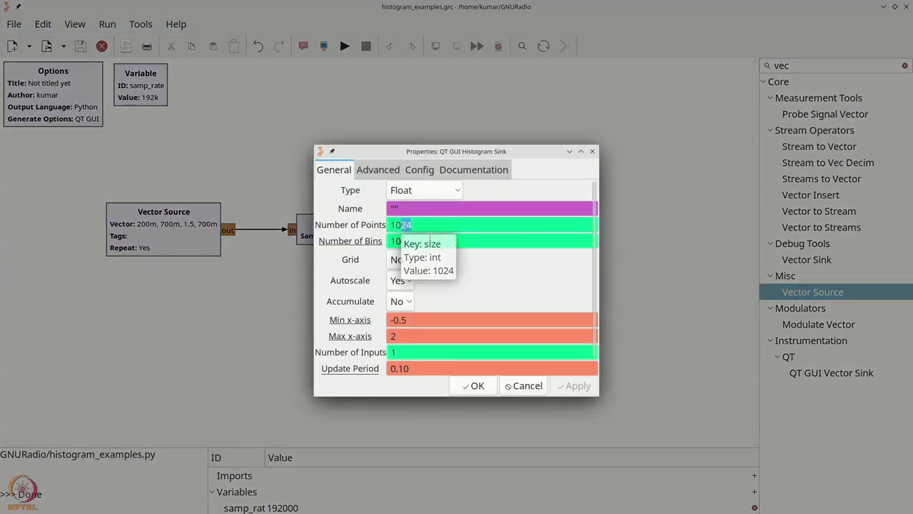
{"action": "type", "text": "5000"}
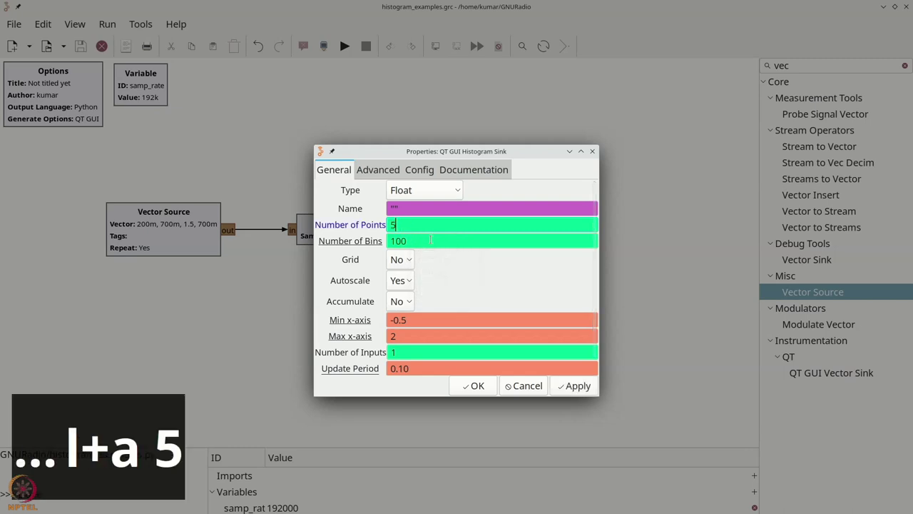
{"action": "left_click", "coordinate": [471, 388]}
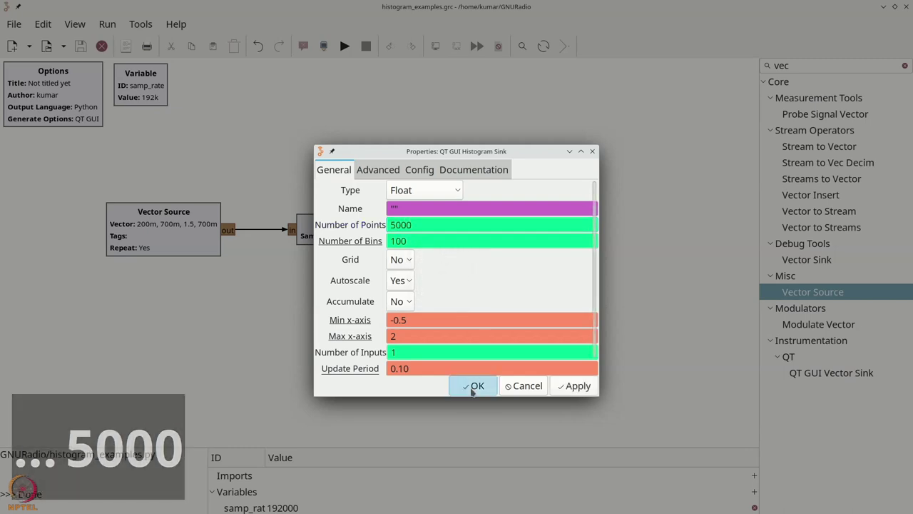
{"action": "left_click", "coordinate": [346, 48]}
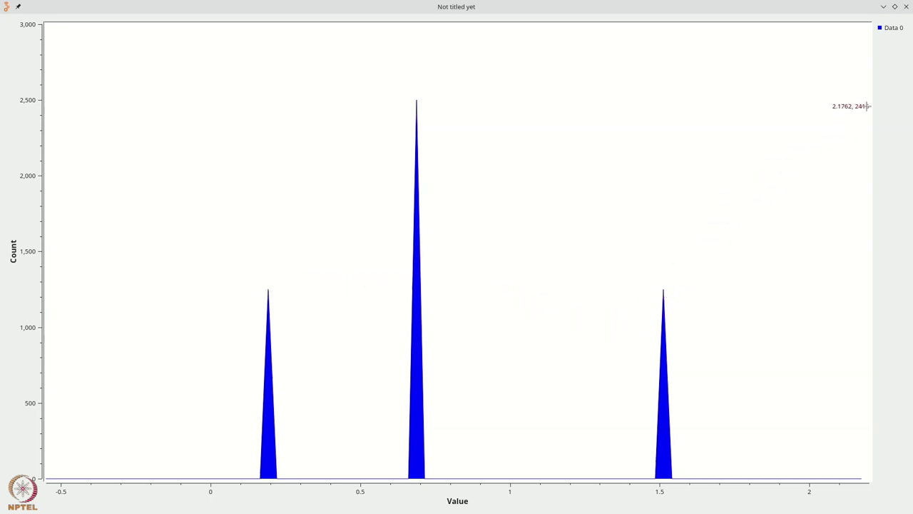
{"action": "left_click", "coordinate": [906, 7]}
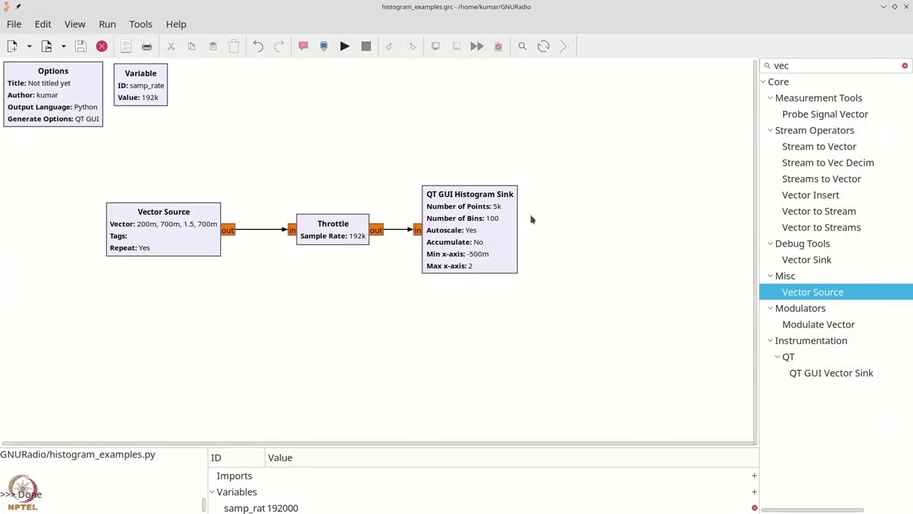
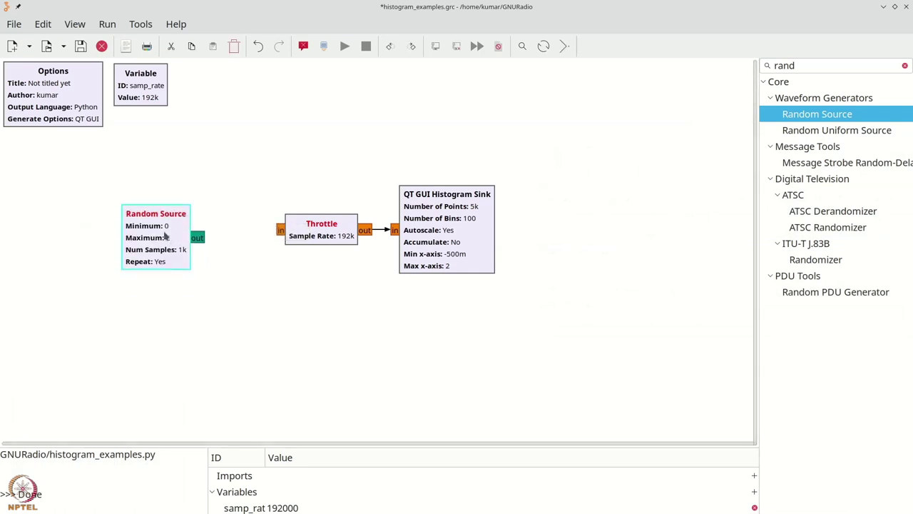
Keep the Random Source's output type as int and move the block farther from the Throttle, aligning their ports.
{"action": "double_click", "coordinate": [160, 234]}
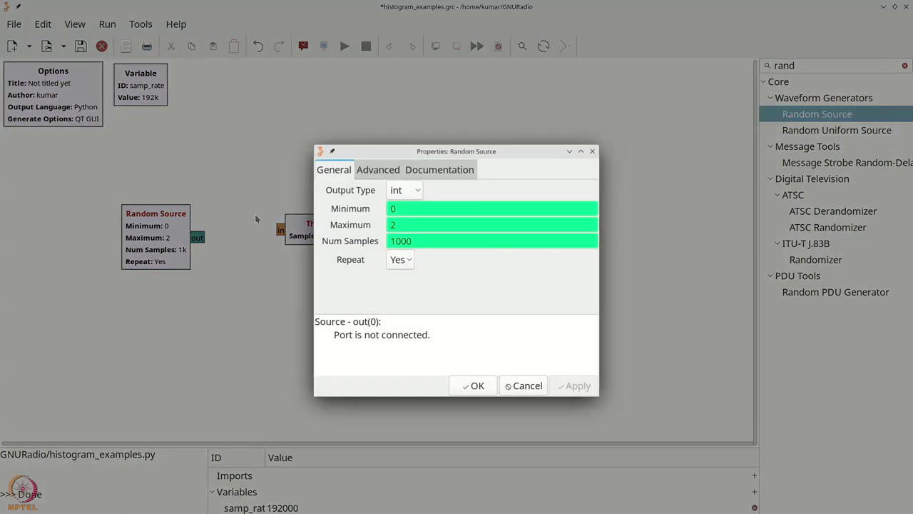
{"action": "left_click", "coordinate": [391, 191]}
{"action": "left_click", "coordinate": [392, 191]}
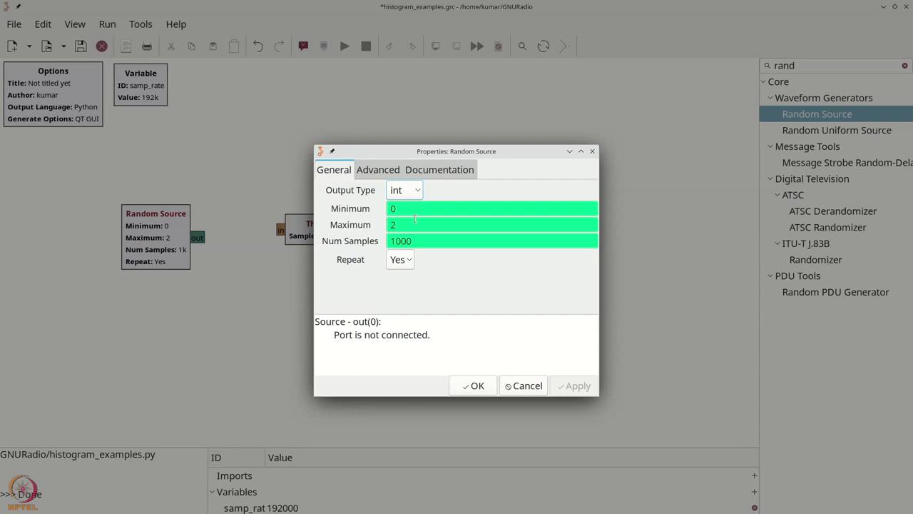
{"action": "left_click", "coordinate": [457, 385]}
{"action": "left_click_drag", "start_coordinate": [166, 244], "coordinate": [120, 237]}
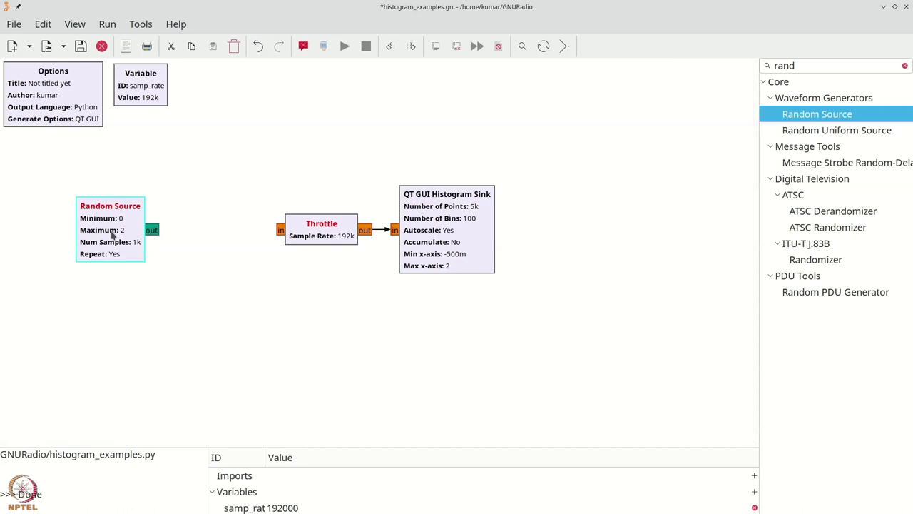
Insert an Int To Float block between the Random Source and the Throttle and connect the three blocks.
{"action": "key", "text": "ctrl+f"}
{"action": "type", "text": "int to"}
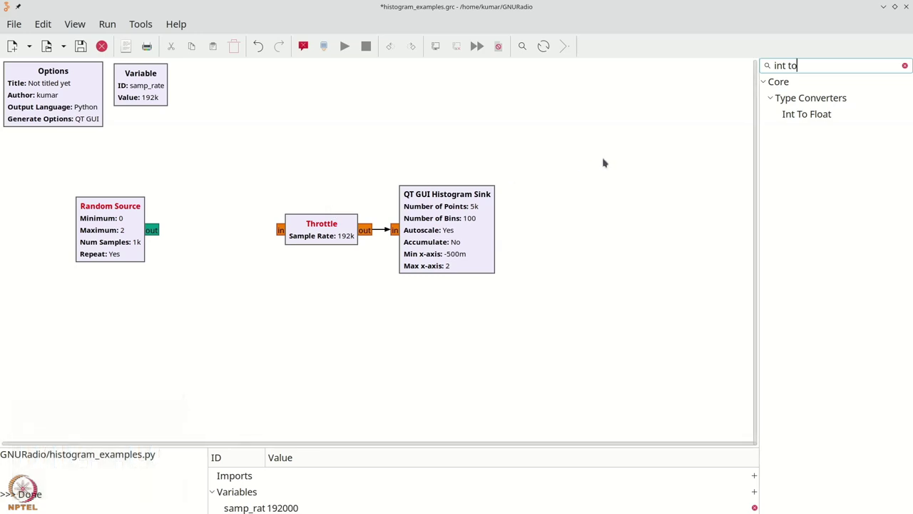
{"action": "left_click_drag", "start_coordinate": [792, 115], "coordinate": [156, 233]}
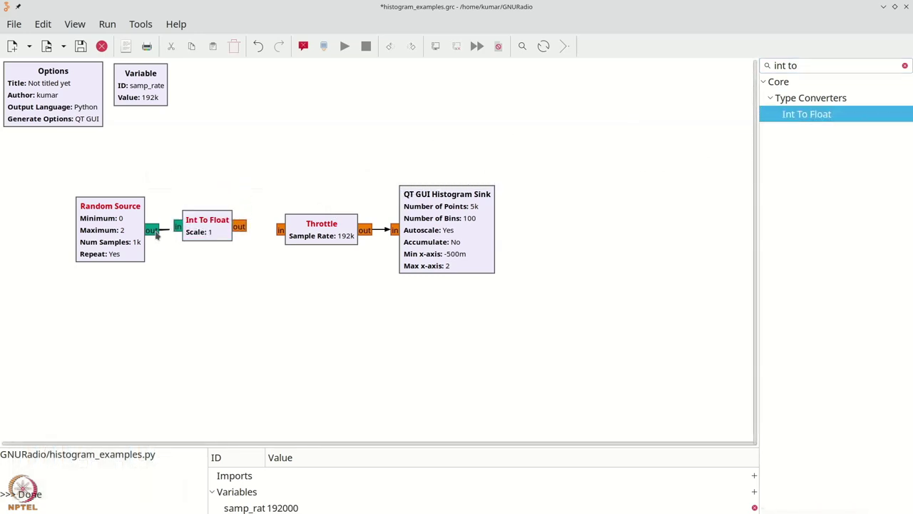
{"action": "left_click", "coordinate": [176, 226]}
{"action": "left_click", "coordinate": [281, 232]}
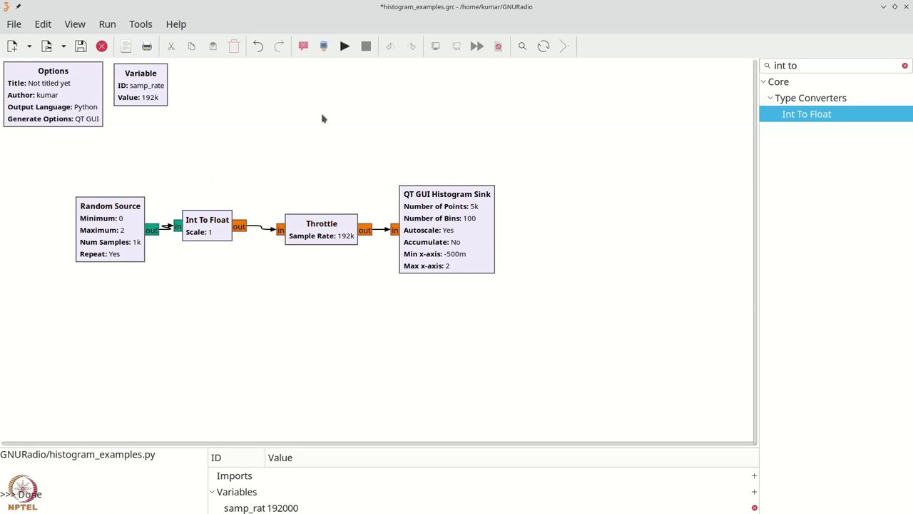
Run the flowgraph to examine the random values' histogram, close the plot, and shift the Random Source away from the Int To Float block.
{"action": "left_click", "coordinate": [344, 46]}
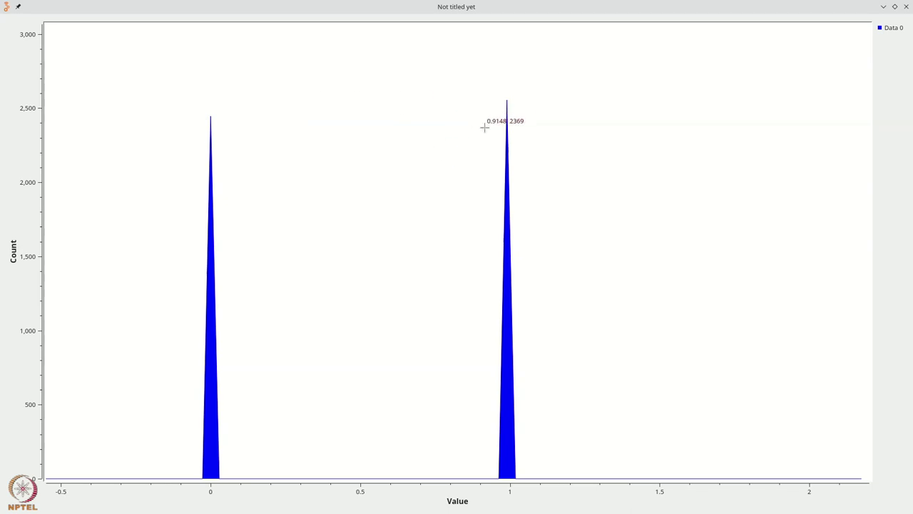
{"action": "left_click", "coordinate": [906, 6]}
{"action": "left_click", "coordinate": [107, 224]}
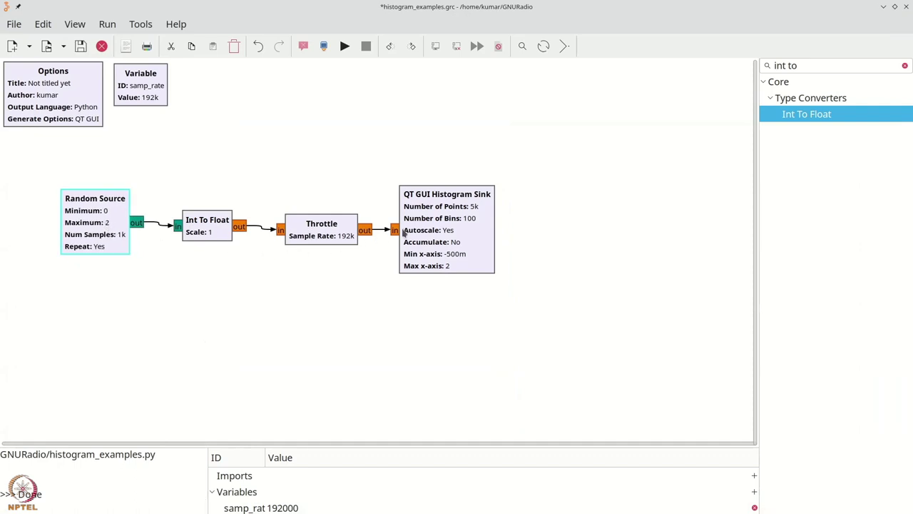
Set the histogram sink's number of points to 1000 and rerun the flowgraph to examine the random values' histogram.
{"action": "double_click", "coordinate": [442, 224]}
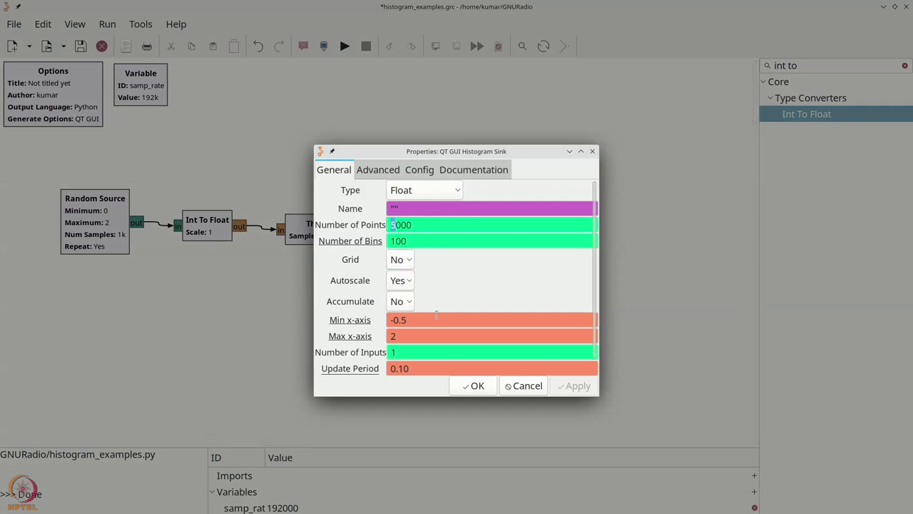
{"action": "left_click", "coordinate": [474, 386]}
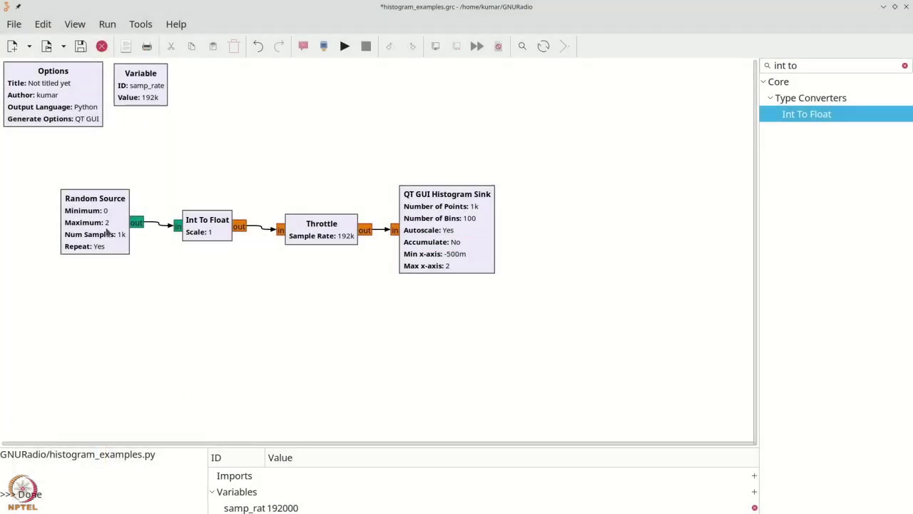
{"action": "left_click", "coordinate": [346, 46]}
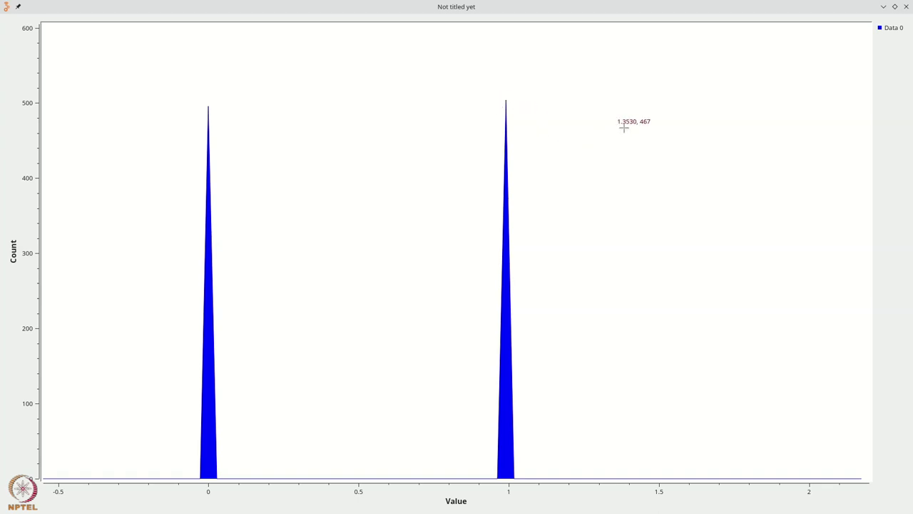
{"action": "left_click", "coordinate": [906, 6]}
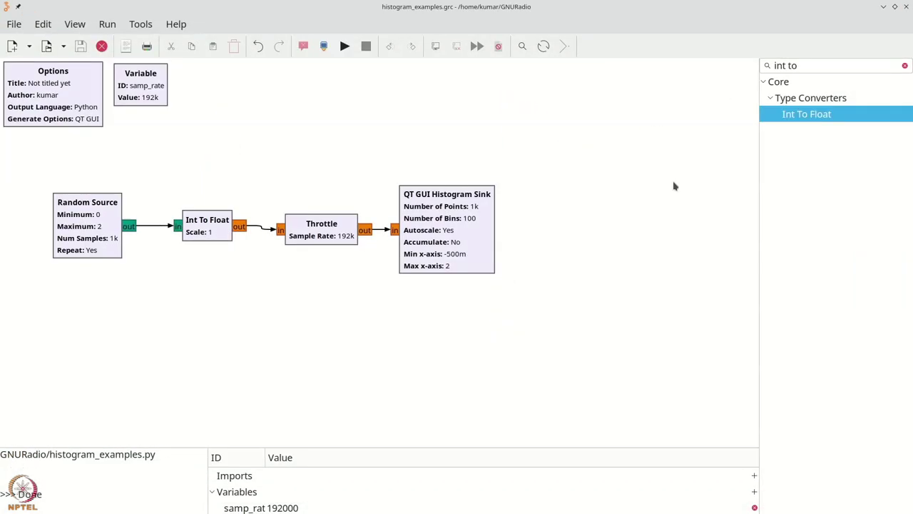
Set the Random Source's maximum to 4.
{"action": "left_click", "coordinate": [112, 220]}
{"action": "double_click", "coordinate": [112, 219]}
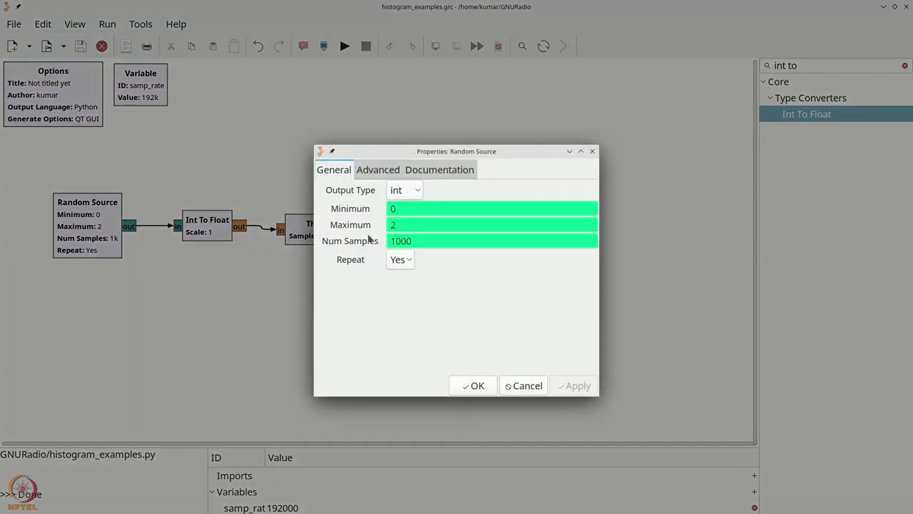
{"action": "double_click", "coordinate": [393, 224]}
{"action": "type", "text": "4"}
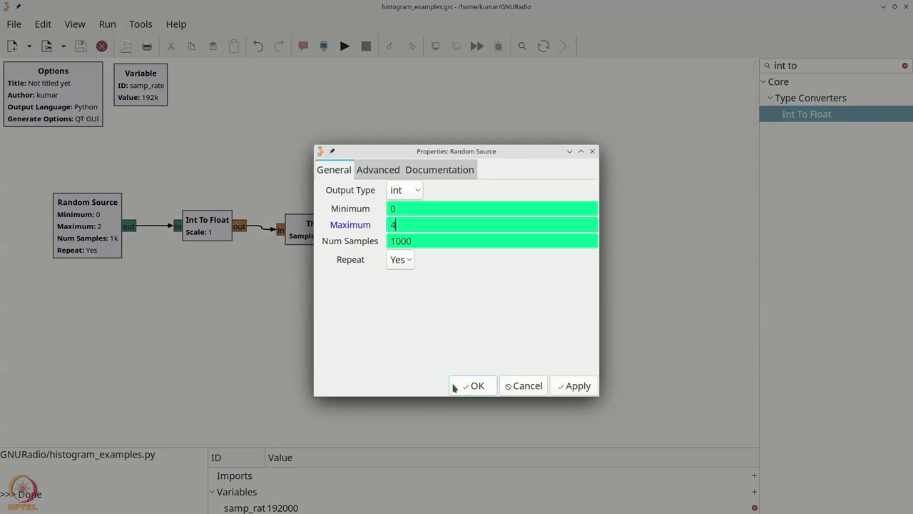
{"action": "left_click", "coordinate": [473, 385]}
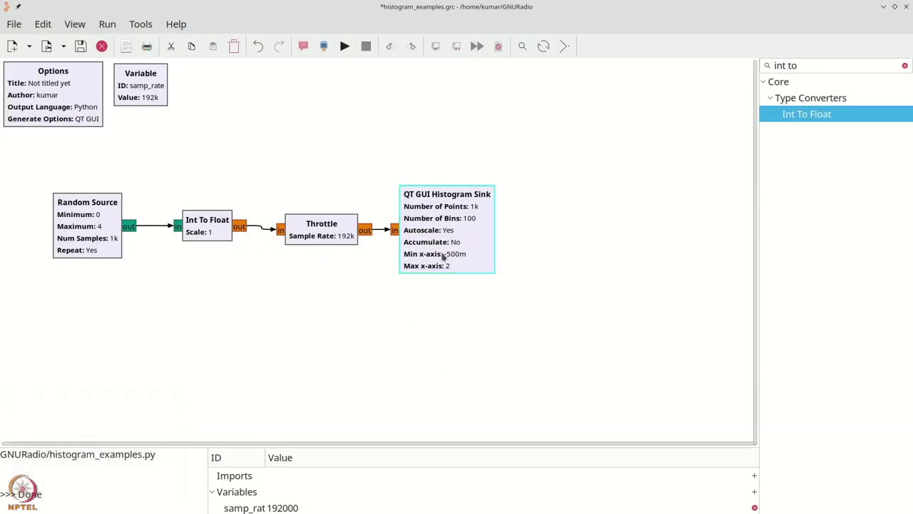
Set the histogram sink's maximum x-axis value to 4.5.
{"action": "double_click", "coordinate": [441, 259]}
{"action": "left_click", "coordinate": [405, 336]}
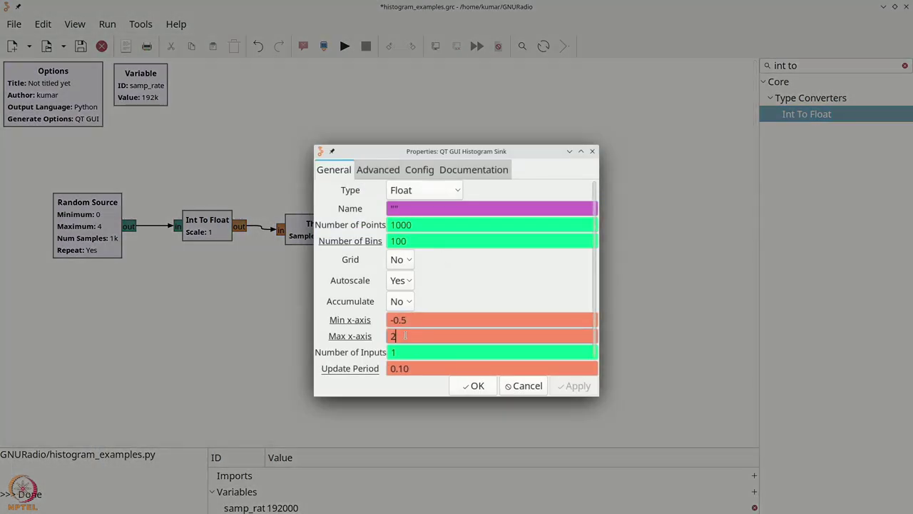
{"action": "type", "text": "4.5"}
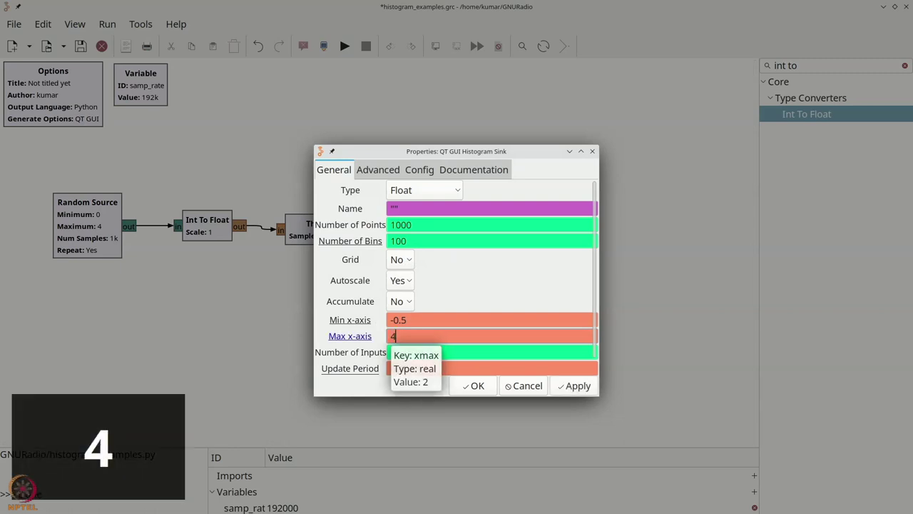
{"action": "left_click", "coordinate": [471, 386]}
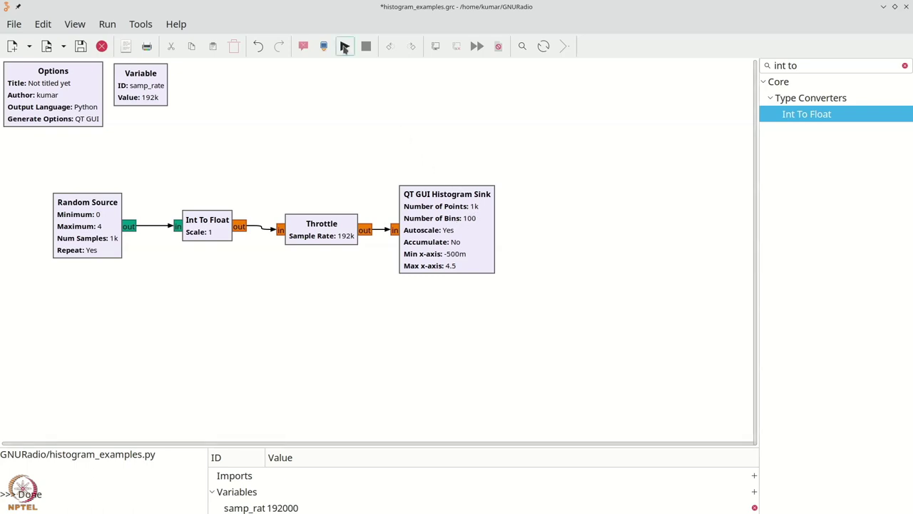
Run the flowgraph three times to compare the peak heights in the random values' histogram, closing the plot after each run.
{"action": "left_click", "coordinate": [344, 47]}
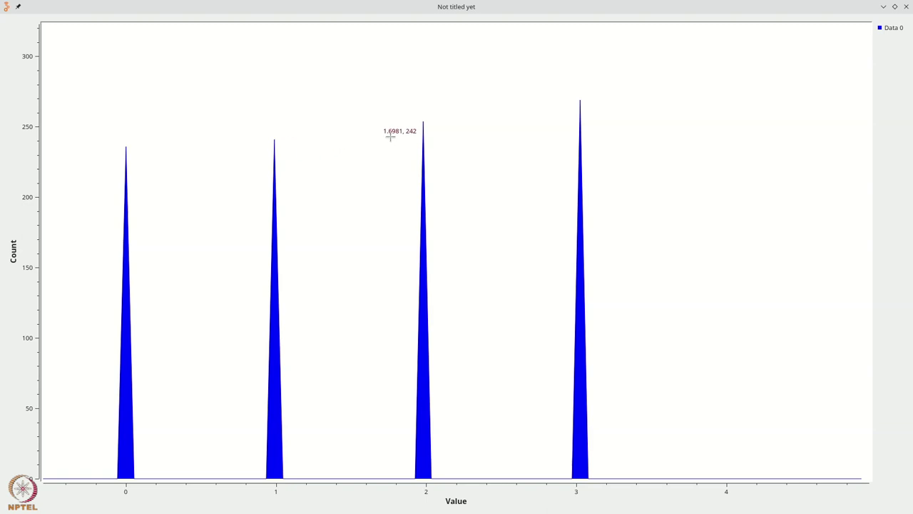
{"action": "scroll", "coordinate": [118, 145], "scroll_direction": "up", "scroll_amount": 5}
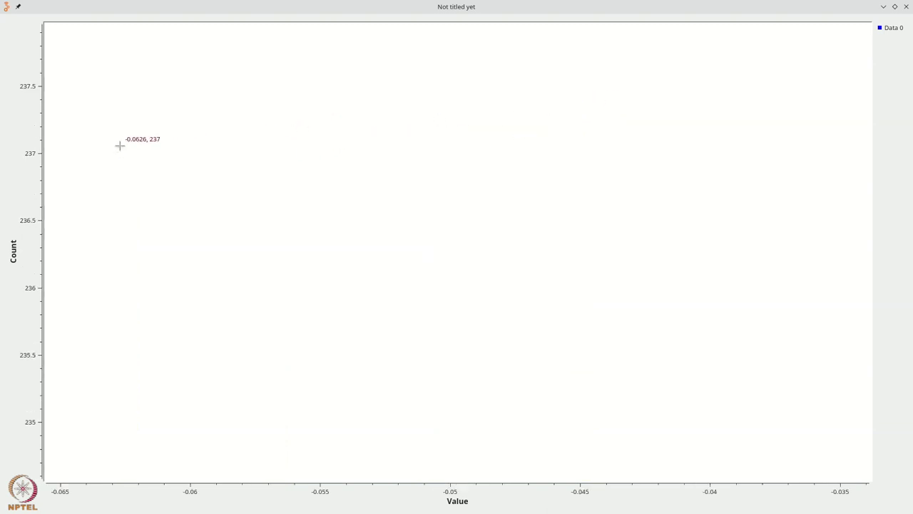
{"action": "scroll", "coordinate": [132, 147], "scroll_direction": "down", "scroll_amount": 5}
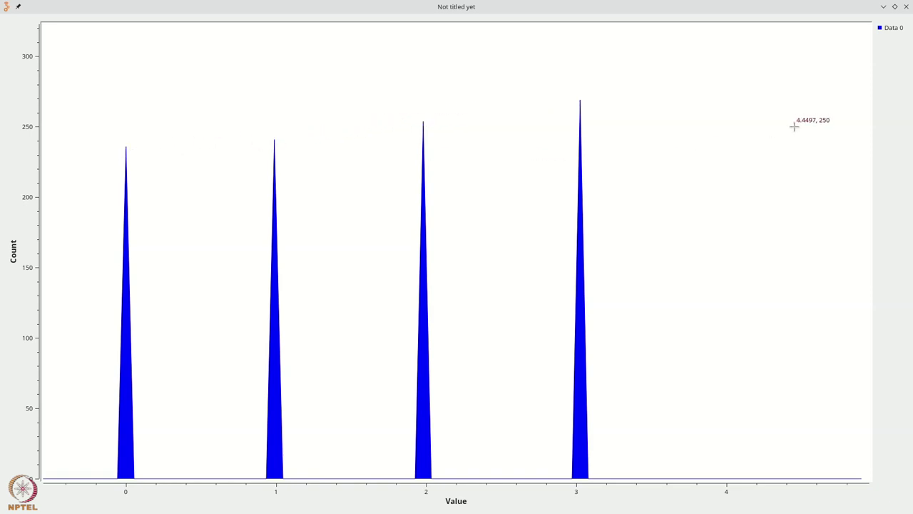
{"action": "left_click", "coordinate": [906, 6]}
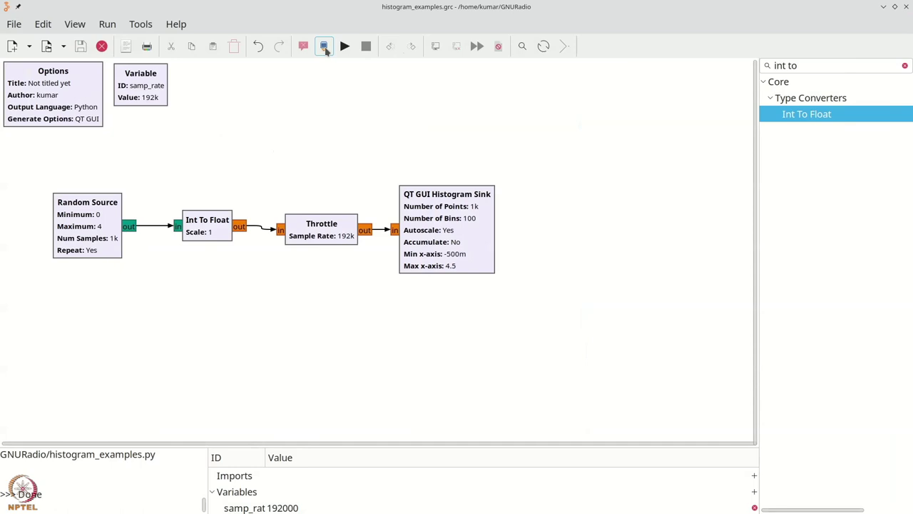
{"action": "left_click", "coordinate": [344, 46]}
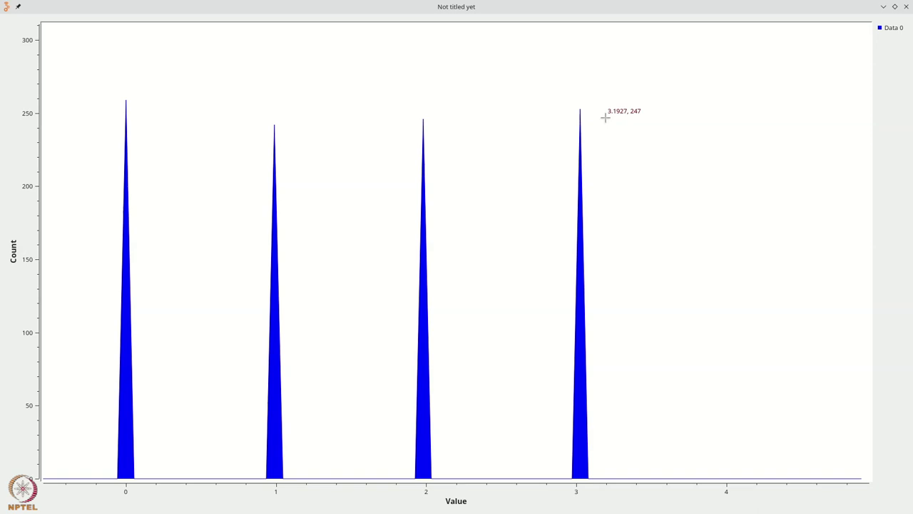
{"action": "left_click", "coordinate": [906, 7]}
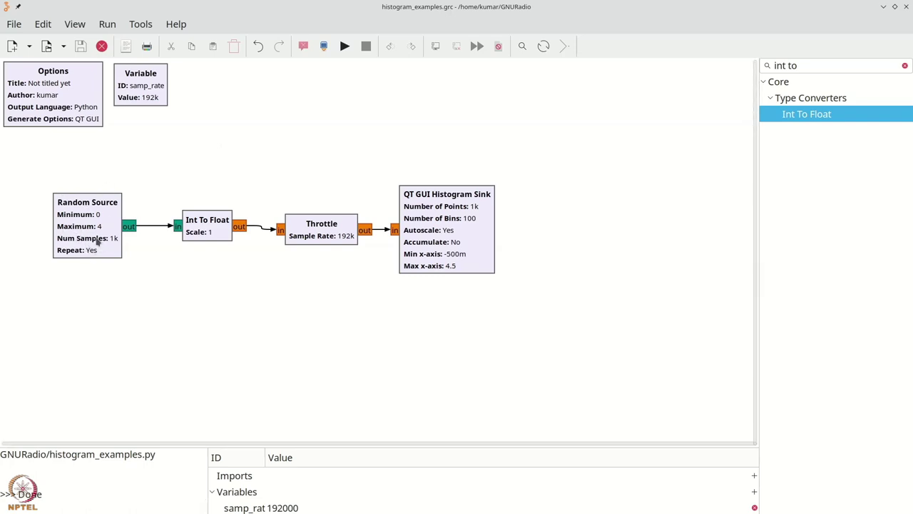
{"action": "left_click", "coordinate": [345, 47]}
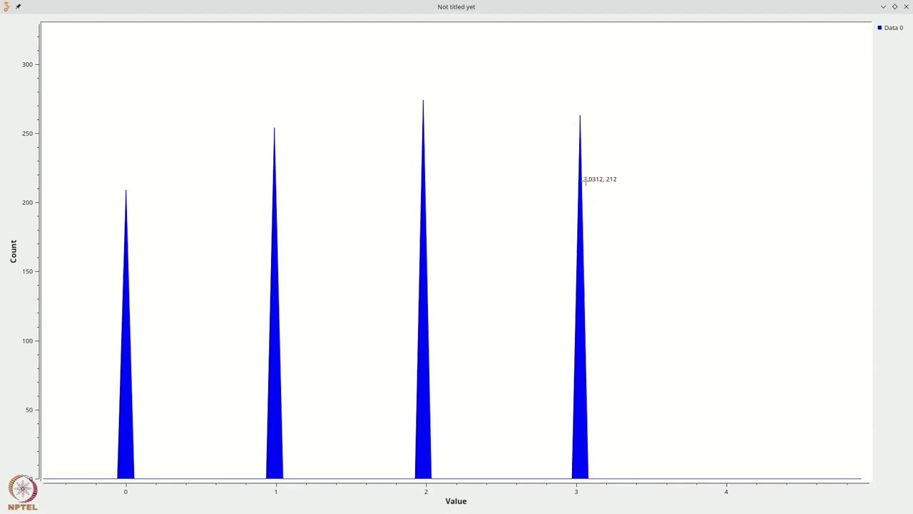
{"action": "left_click", "coordinate": [906, 6]}
Set the Random Source's maximum to 5, run the flowgraph to examine the histogram, and close the plot.
{"action": "double_click", "coordinate": [113, 240]}
{"action": "left_click_drag", "start_coordinate": [404, 227], "coordinate": [375, 222]}
{"action": "type", "text": "5"}
{"action": "left_click", "coordinate": [471, 385]}
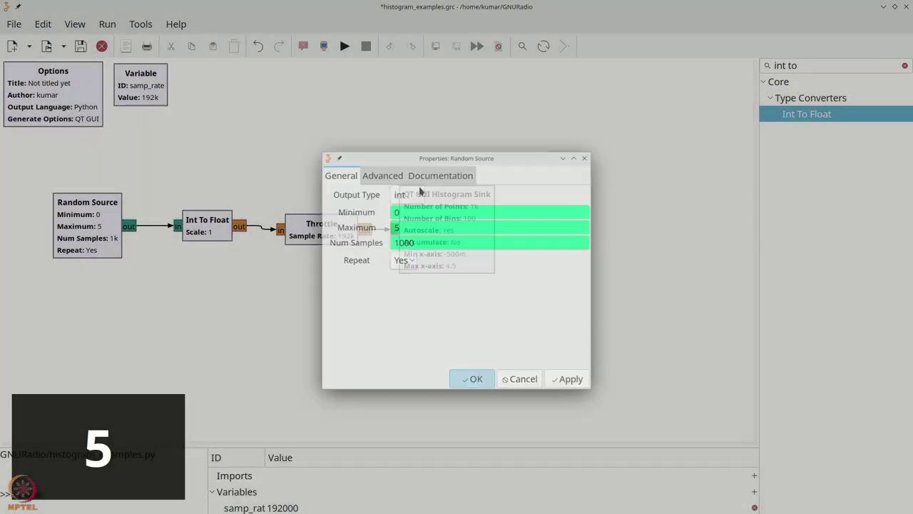
{"action": "left_click", "coordinate": [346, 47]}
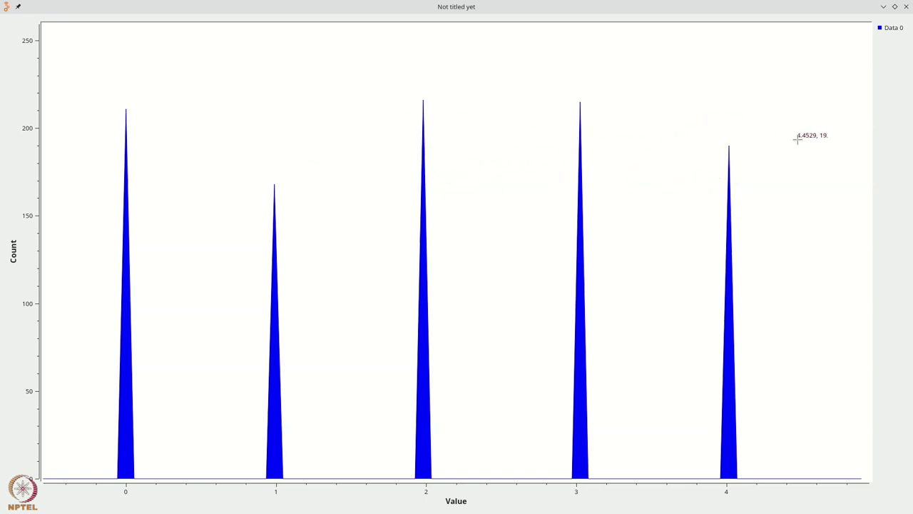
{"action": "left_click", "coordinate": [906, 7]}
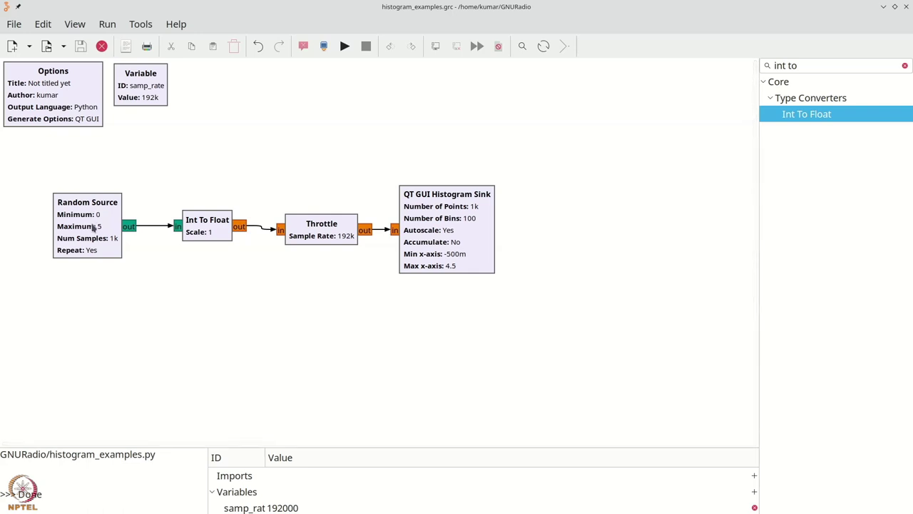
Delete the Random Source and Int To Float blocks from the flowgraph.
{"action": "left_click", "coordinate": [93, 226]}
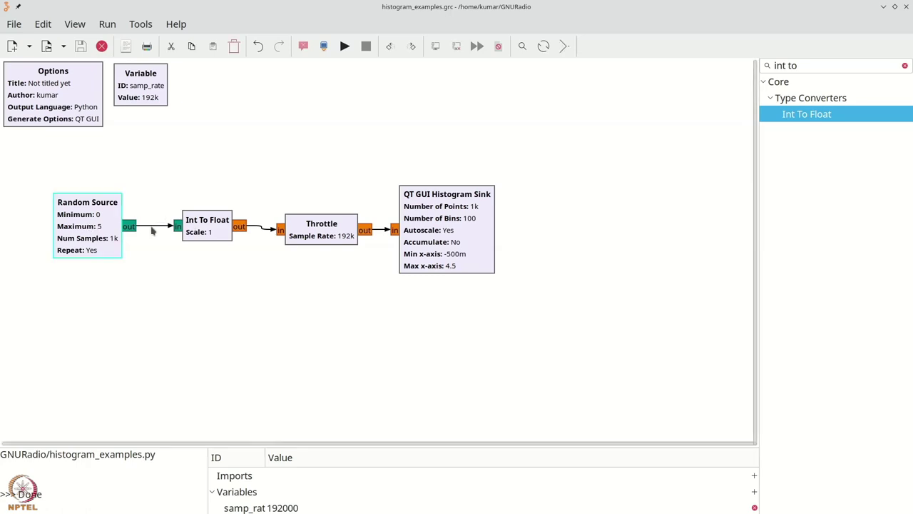
{"action": "key", "text": "Delete"}
{"action": "left_click", "coordinate": [206, 231]}
{"action": "key", "text": "Delete"}
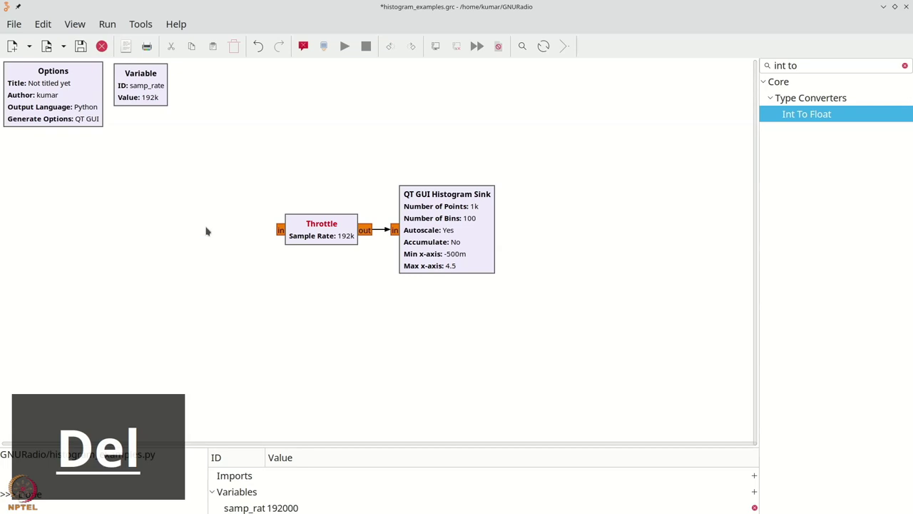
Search the block library for noise and add a Noise Source block ahead of the Throttle.
{"action": "key", "text": "ctrl+f"}
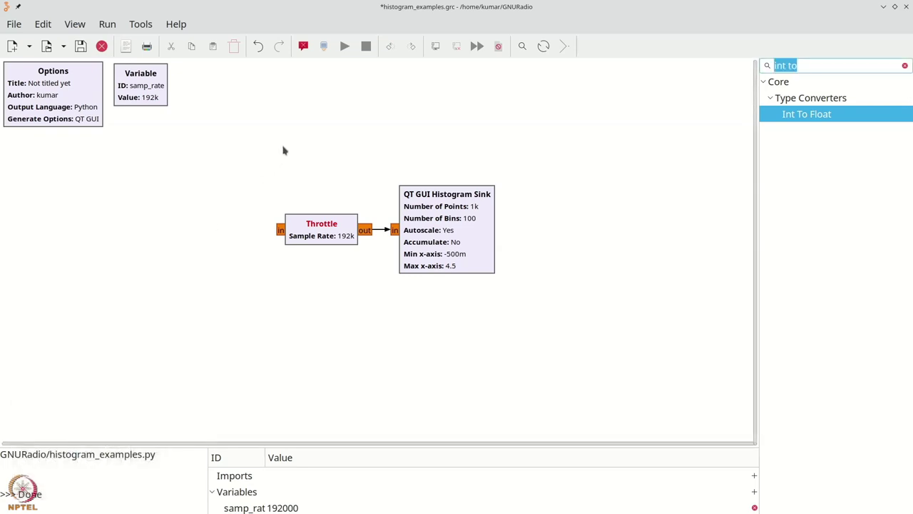
{"action": "type", "text": "noise"}
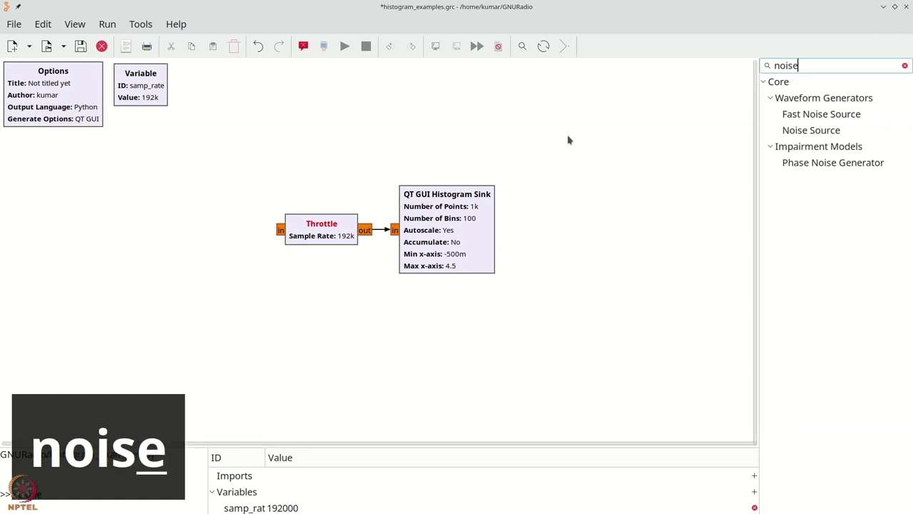
{"action": "left_click_drag", "start_coordinate": [801, 130], "coordinate": [129, 237]}
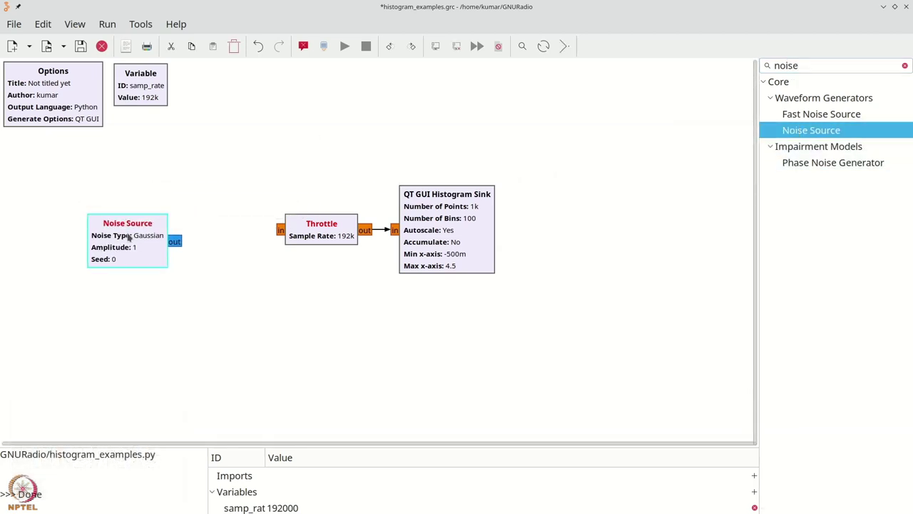
Configure the Noise Source with float output type and Uniform noise type.
{"action": "double_click", "coordinate": [128, 237]}
{"action": "left_click", "coordinate": [386, 192]}
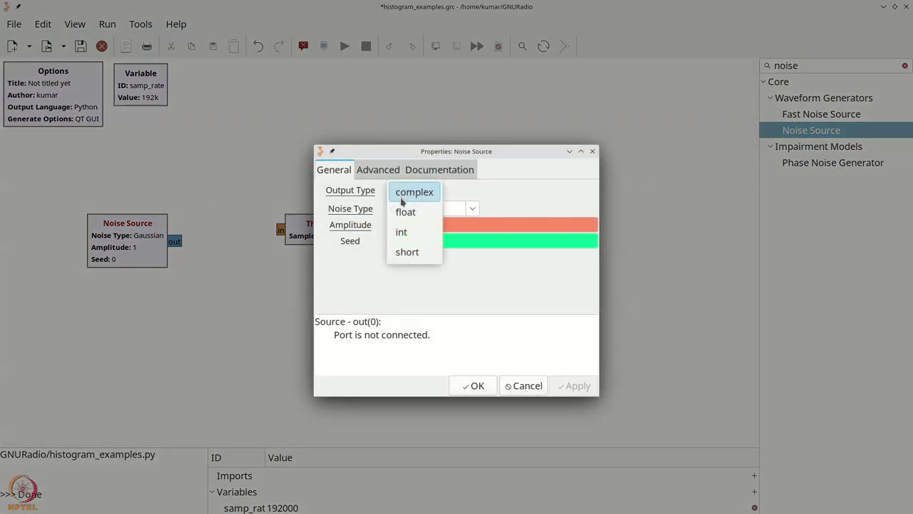
{"action": "left_click", "coordinate": [405, 211]}
{"action": "left_click", "coordinate": [473, 210]}
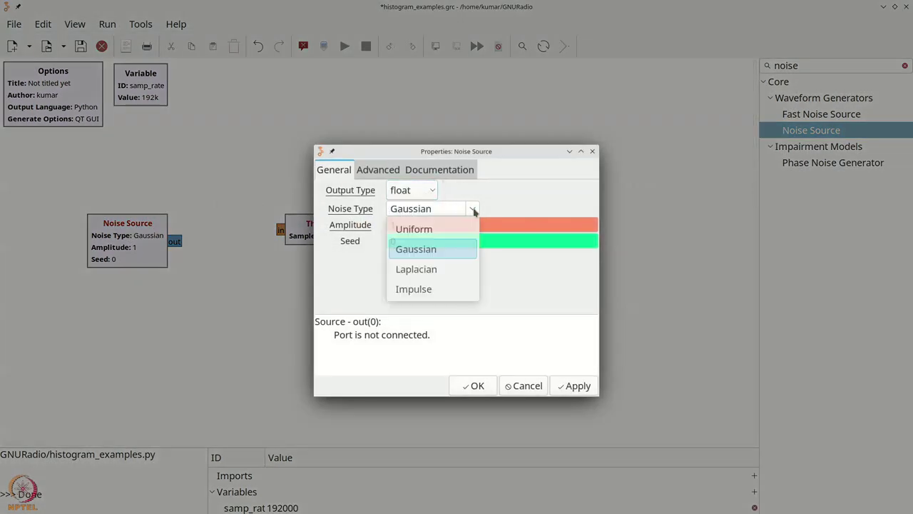
{"action": "left_click", "coordinate": [465, 230]}
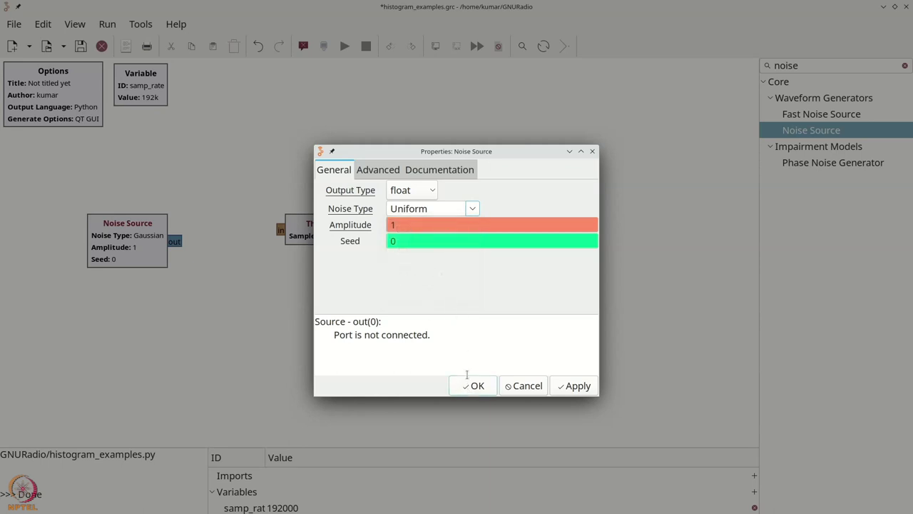
{"action": "left_click", "coordinate": [475, 385]}
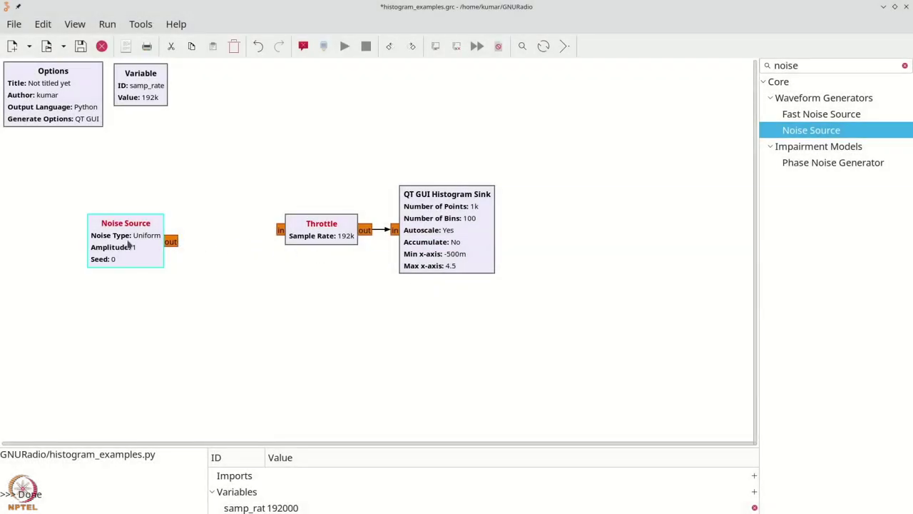
Move the Noise Source, Throttle and histogram sink into an aligned row and connect the Noise Source's output to the Throttle's input.
{"action": "left_click_drag", "start_coordinate": [130, 244], "coordinate": [130, 241]}
{"action": "left_click_drag", "start_coordinate": [310, 245], "coordinate": [246, 250]}
{"action": "left_click_drag", "start_coordinate": [407, 238], "coordinate": [353, 246]}
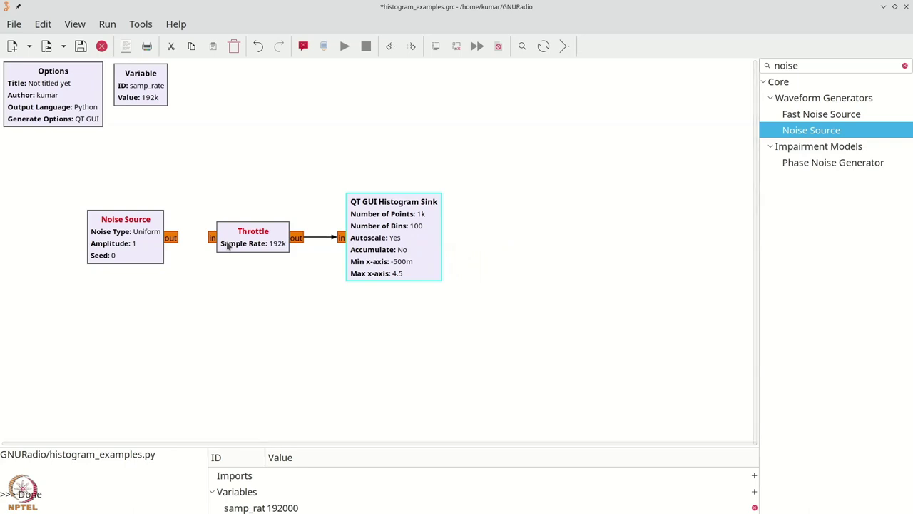
{"action": "left_click", "coordinate": [178, 243]}
{"action": "left_click", "coordinate": [212, 240]}
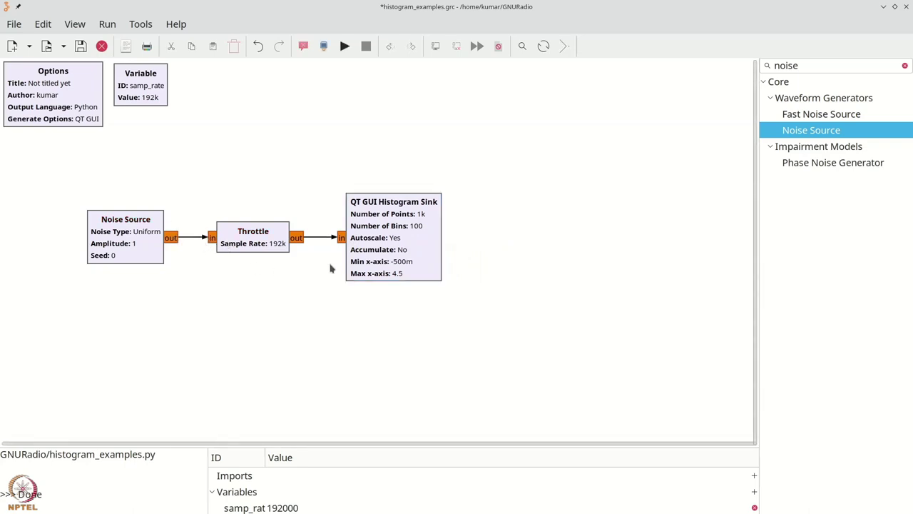
Set the histogram sink's x-axis range to a minimum of -1.2 and a maximum of 1.2.
{"action": "left_click", "coordinate": [392, 244]}
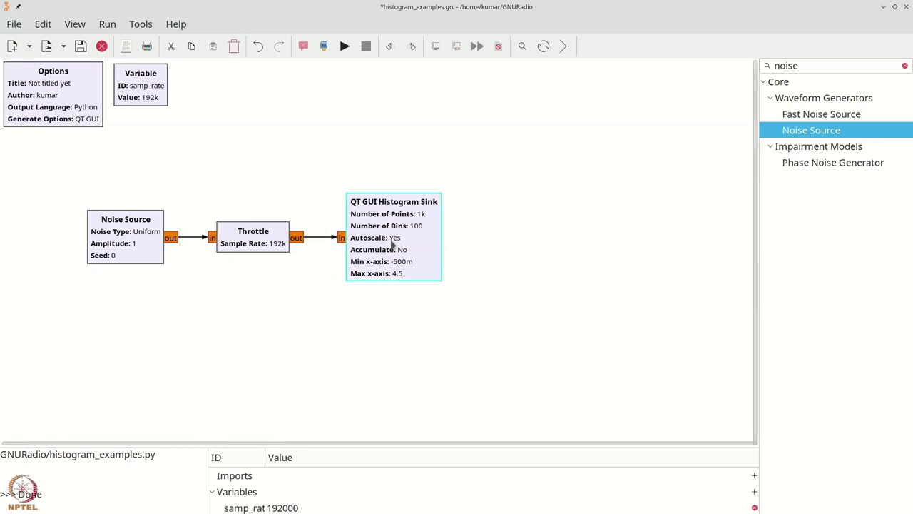
{"action": "double_click", "coordinate": [392, 244]}
{"action": "double_click", "coordinate": [397, 321]}
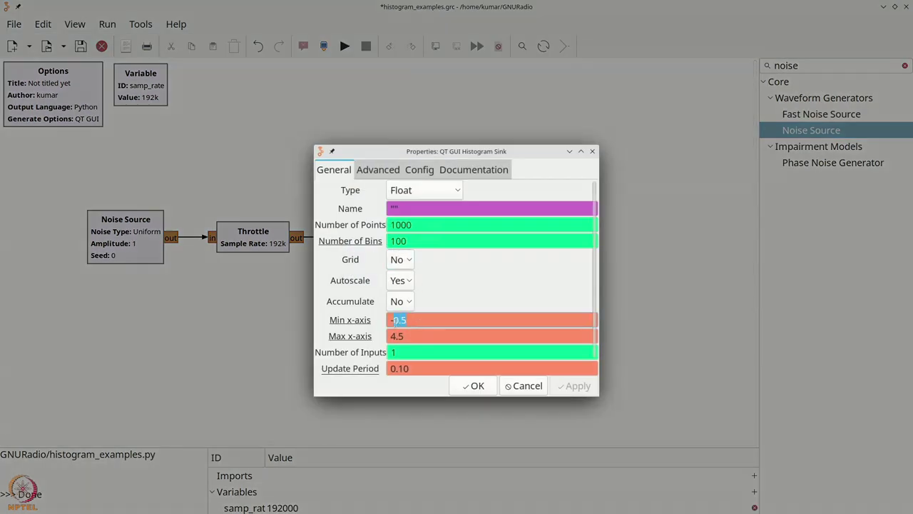
{"action": "type", "text": "-"}
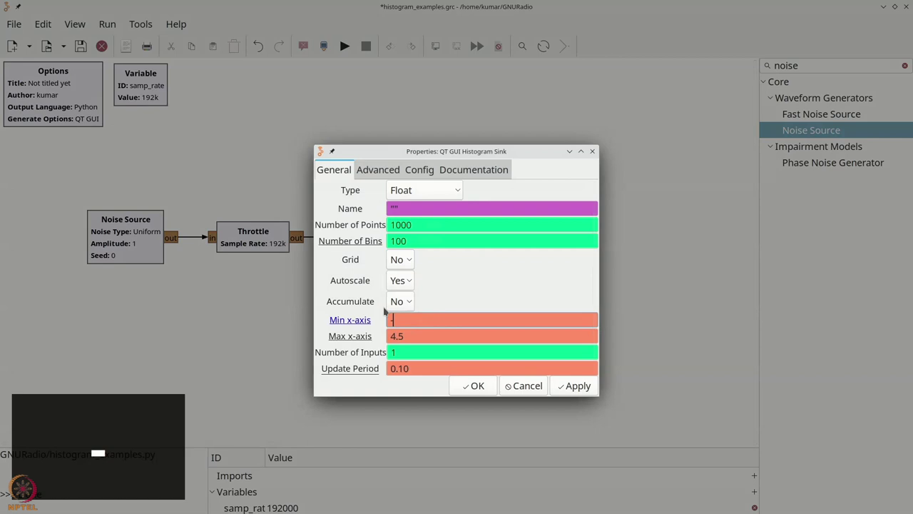
{"action": "type", "text": "1.2"}
{"action": "double_click", "coordinate": [391, 336]}
{"action": "type", "text": "1."}
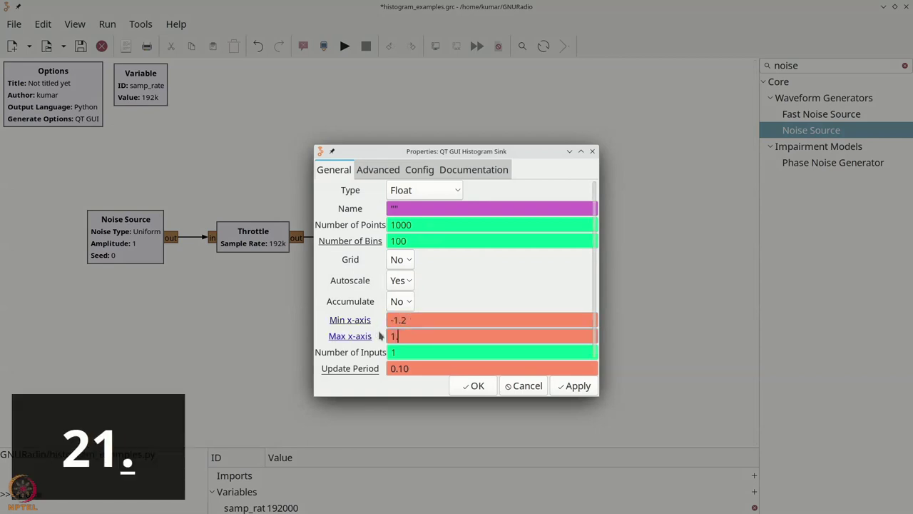
{"action": "type", "text": "3"}
{"action": "key", "text": "BackSpace"}
{"action": "type", "text": "2"}
{"action": "left_click", "coordinate": [472, 385]}
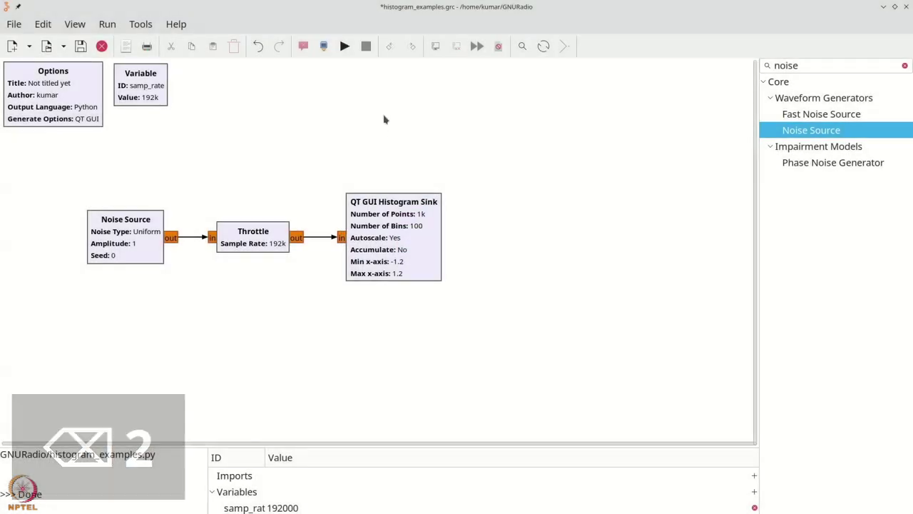
Run the flowgraph to examine the uniform noise's histogram, and close the plot.
{"action": "left_click", "coordinate": [345, 46]}
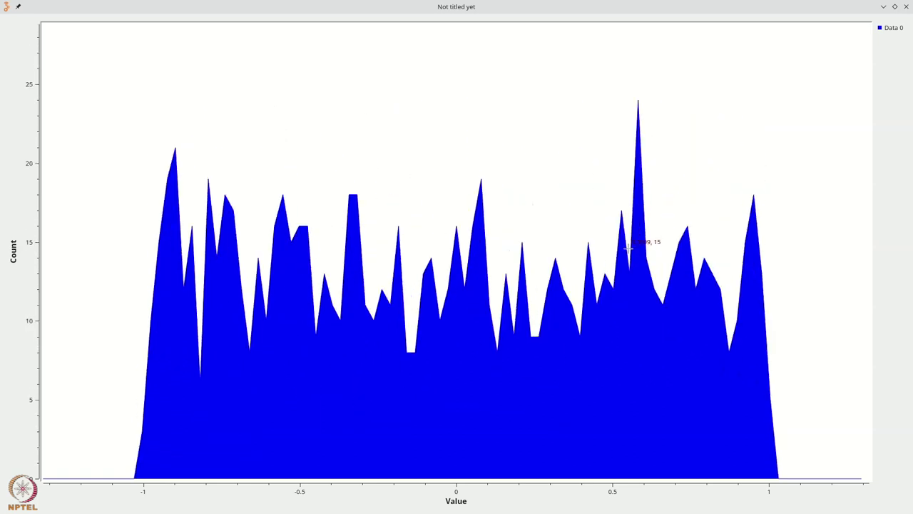
{"action": "left_click", "coordinate": [906, 6]}
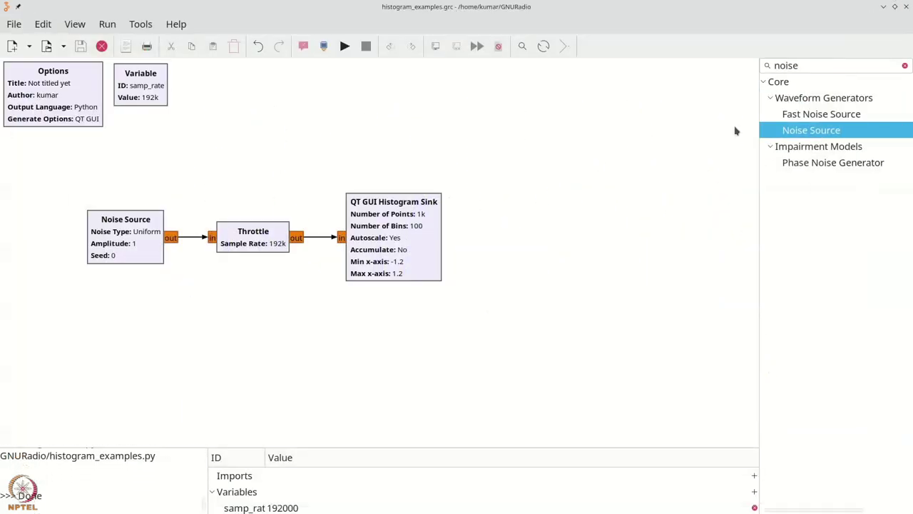
Set the histogram sink's number of points to 100000, run the flowgraph to examine the uniform noise histogram, and return to the flowgraph.
{"action": "double_click", "coordinate": [390, 227]}
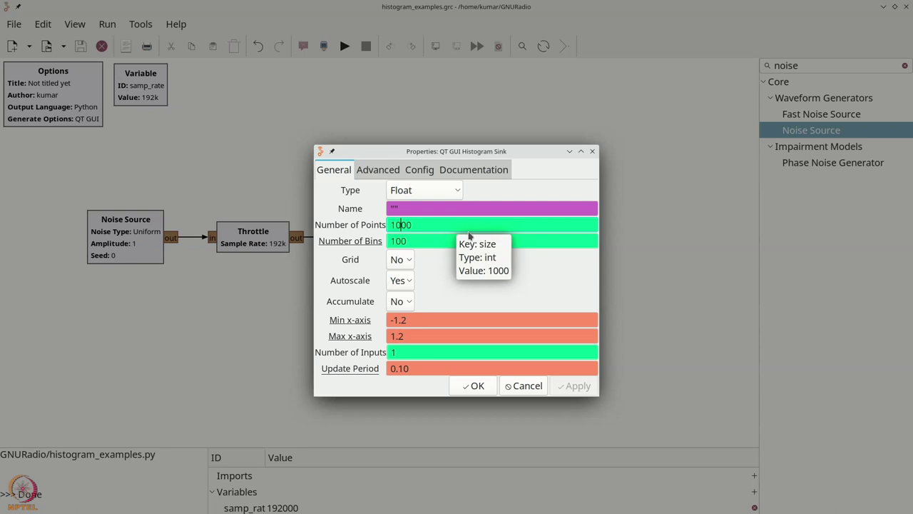
{"action": "type", "text": "000"}
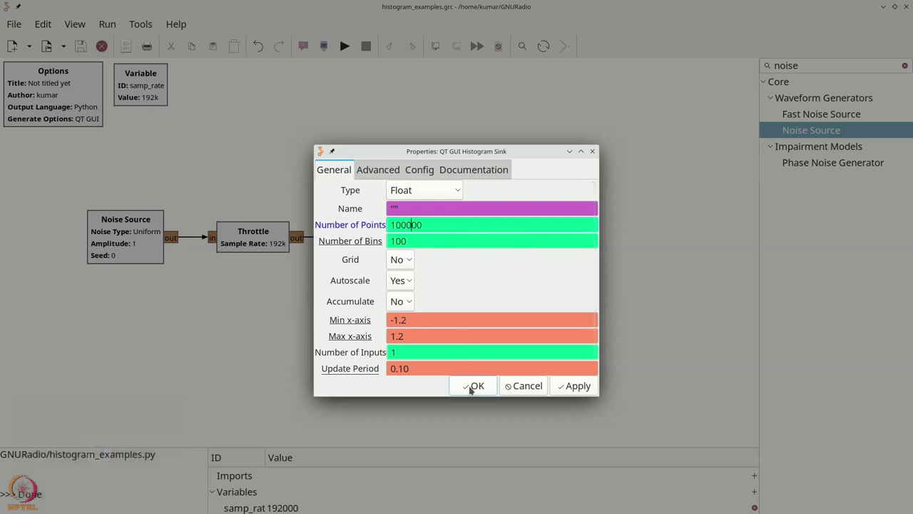
{"action": "left_click", "coordinate": [474, 386]}
{"action": "left_click", "coordinate": [345, 47]}
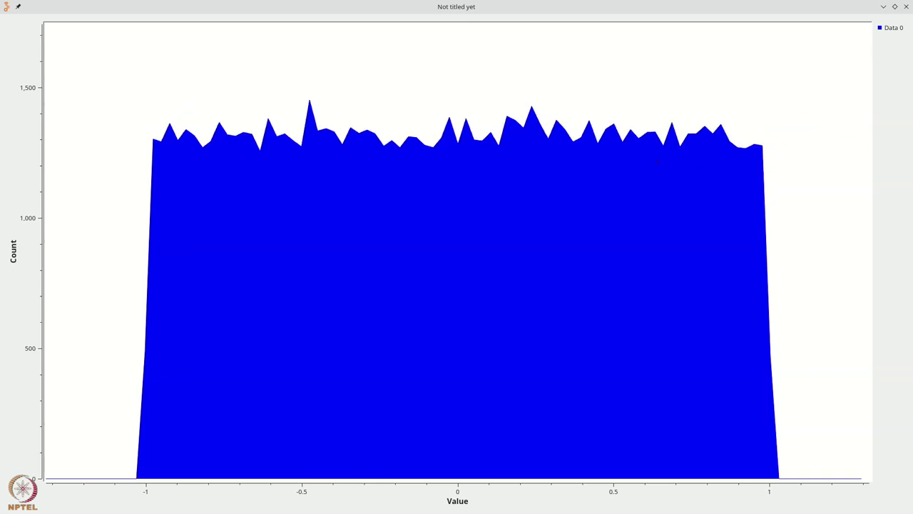
{"action": "key", "text": "alt+Tab"}
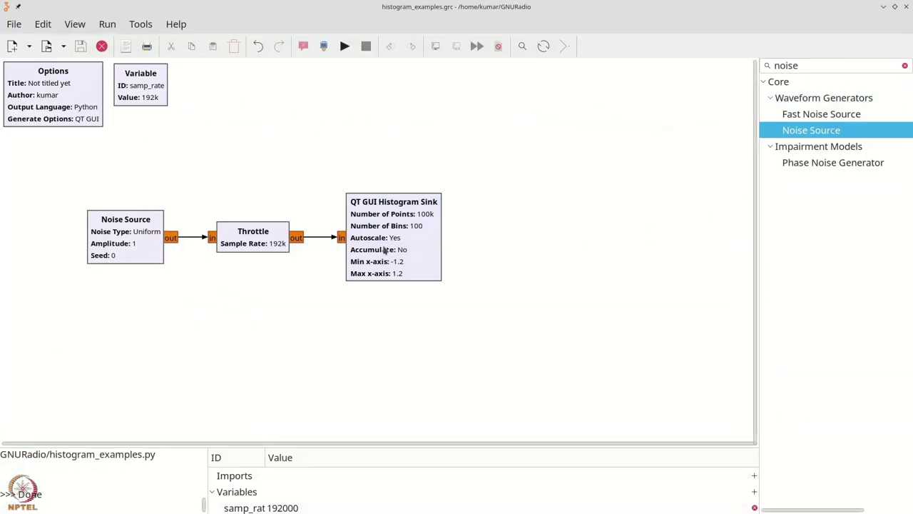
Set the histogram sink's number of bins to 2.
{"action": "double_click", "coordinate": [386, 249]}
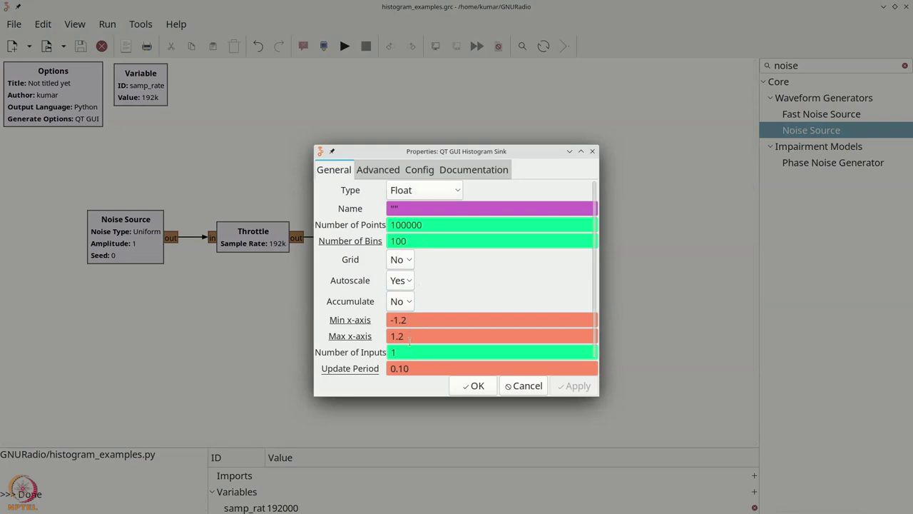
{"action": "scroll", "coordinate": [347, 316], "scroll_direction": "down", "scroll_amount": 1}
{"action": "left_click_drag", "start_coordinate": [429, 227], "coordinate": [320, 208]}
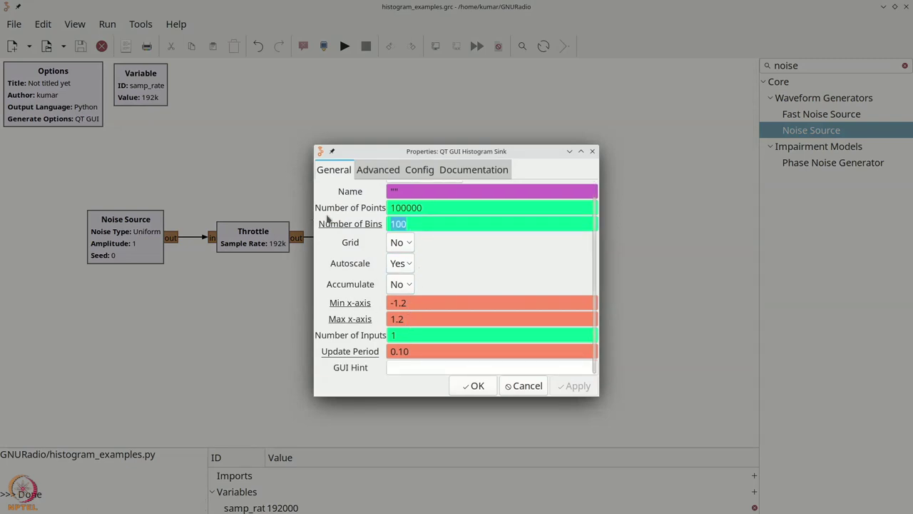
{"action": "type", "text": "2"}
{"action": "left_click", "coordinate": [476, 385]}
Run the flowgraph, auto-scale the x-axis to examine the two-bin histogram, and close the plot.
{"action": "left_click", "coordinate": [345, 48]}
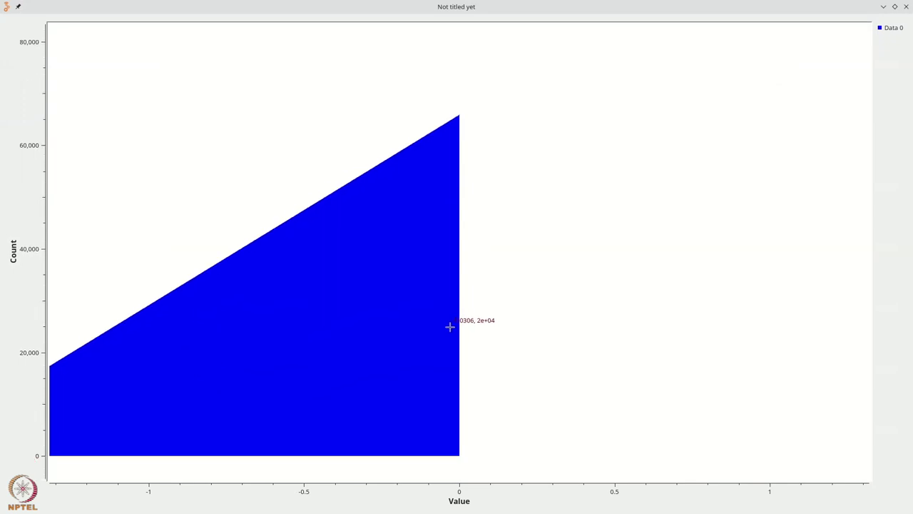
{"action": "right_click", "coordinate": [517, 242]}
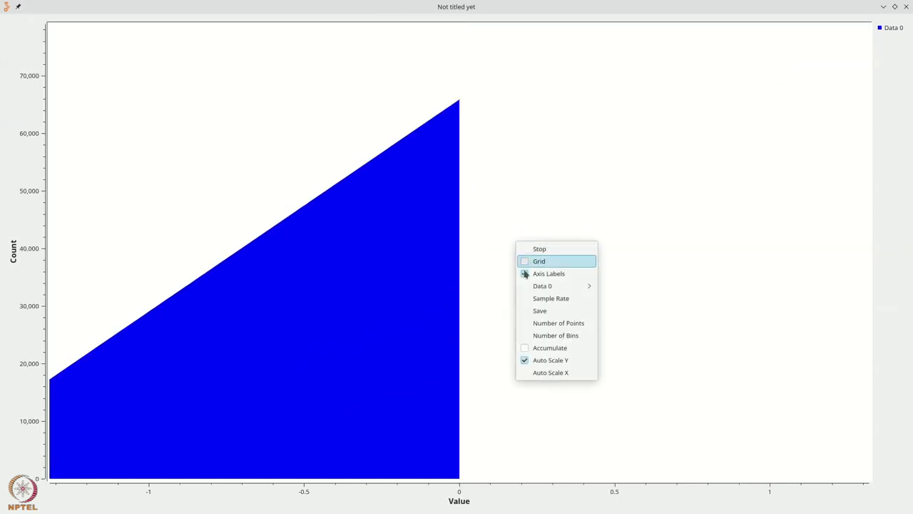
{"action": "left_click", "coordinate": [538, 373]}
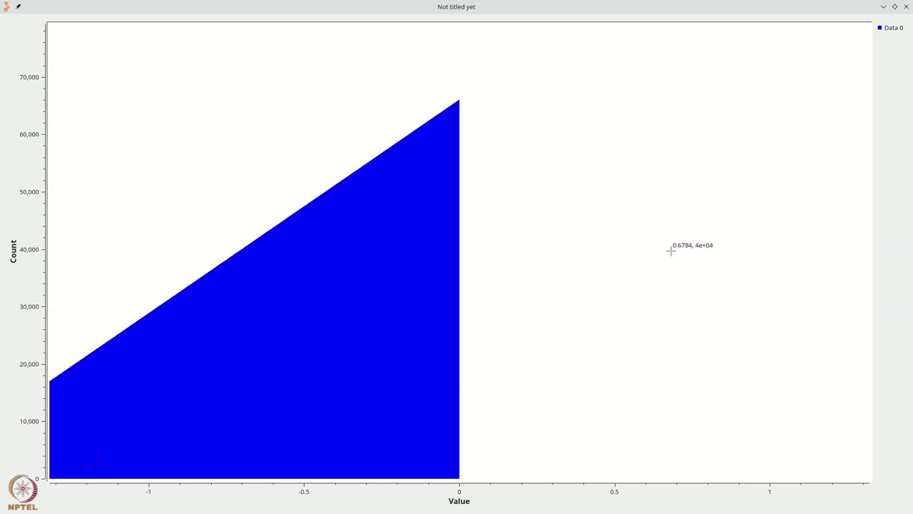
{"action": "left_click", "coordinate": [906, 7]}
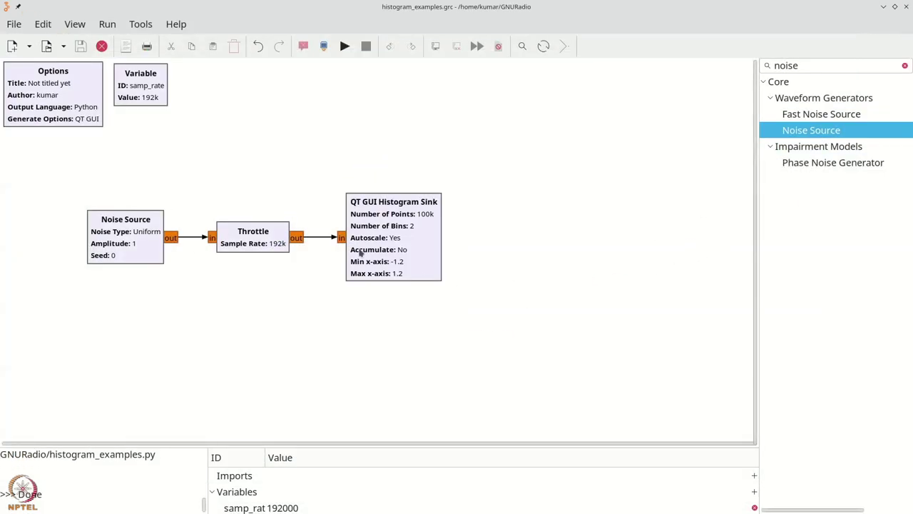
Set the histogram sink's number of bins to 10, and run the flowgraph to examine the resulting histogram before closing it.
{"action": "double_click", "coordinate": [387, 236]}
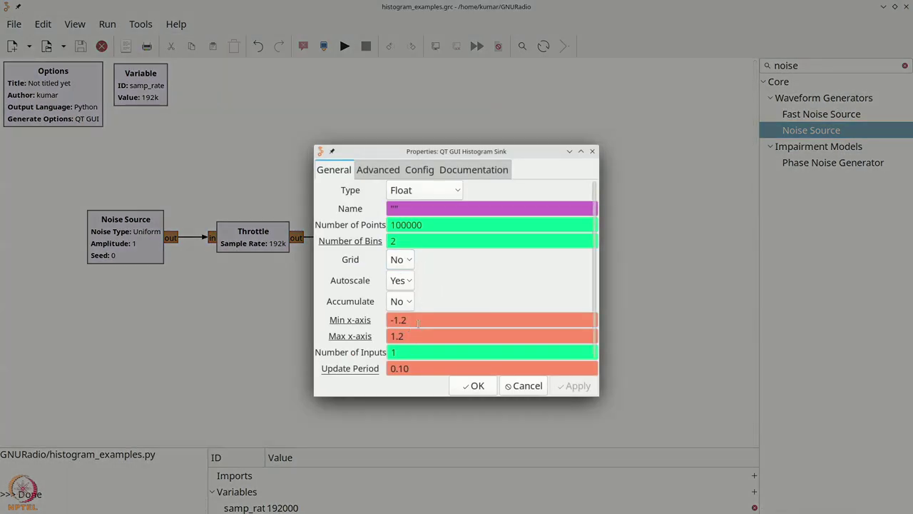
{"action": "left_click_drag", "start_coordinate": [413, 241], "coordinate": [360, 244]}
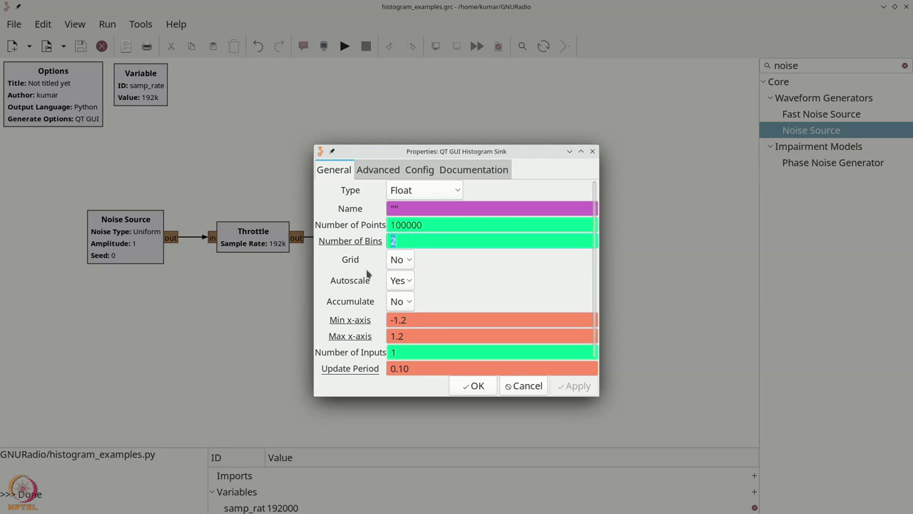
{"action": "type", "text": "4"}
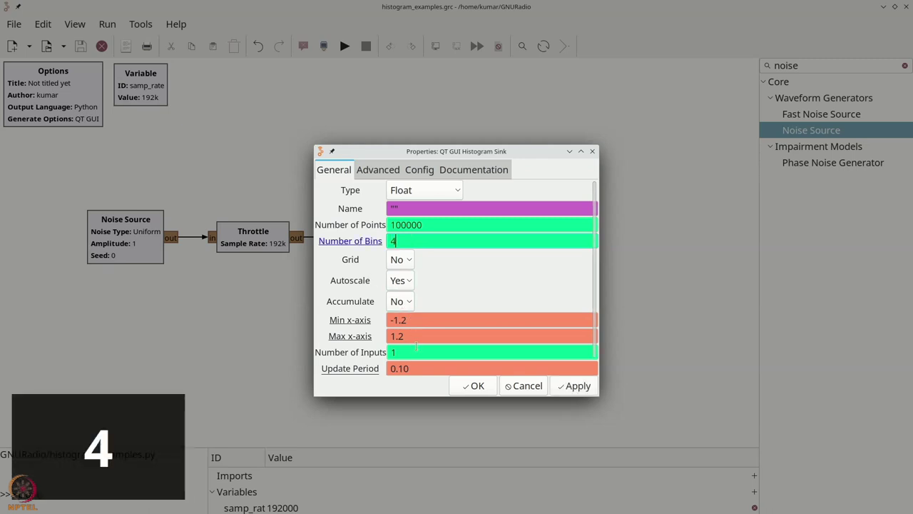
{"action": "key", "text": "BackSpace"}
{"action": "type", "text": "10"}
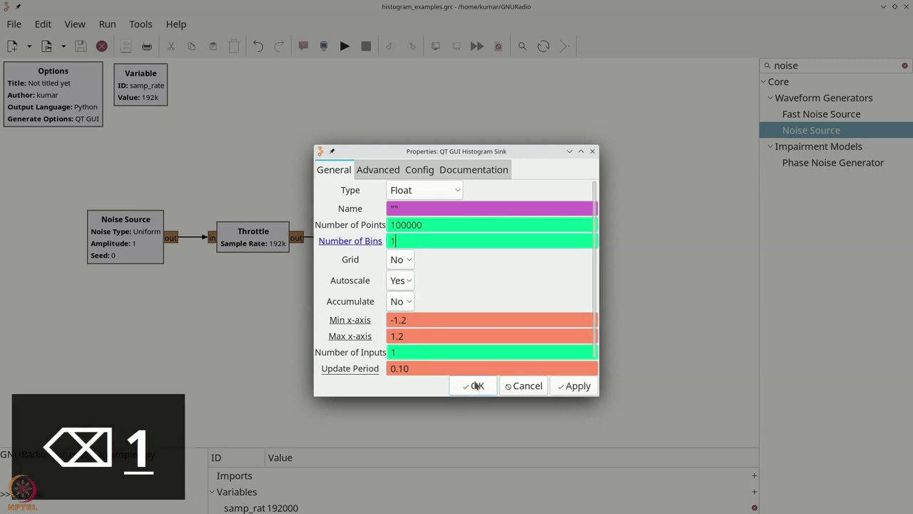
{"action": "left_click", "coordinate": [473, 389]}
{"action": "left_click", "coordinate": [344, 46]}
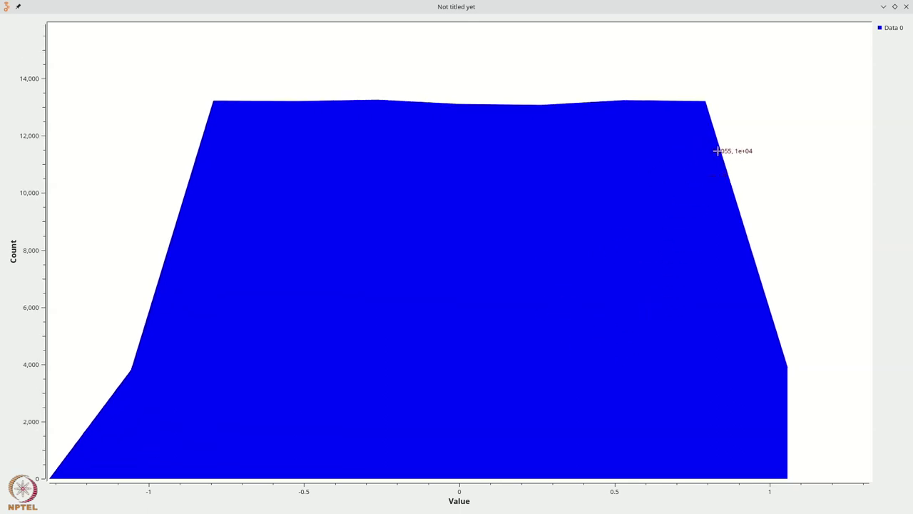
{"action": "left_click", "coordinate": [906, 7]}
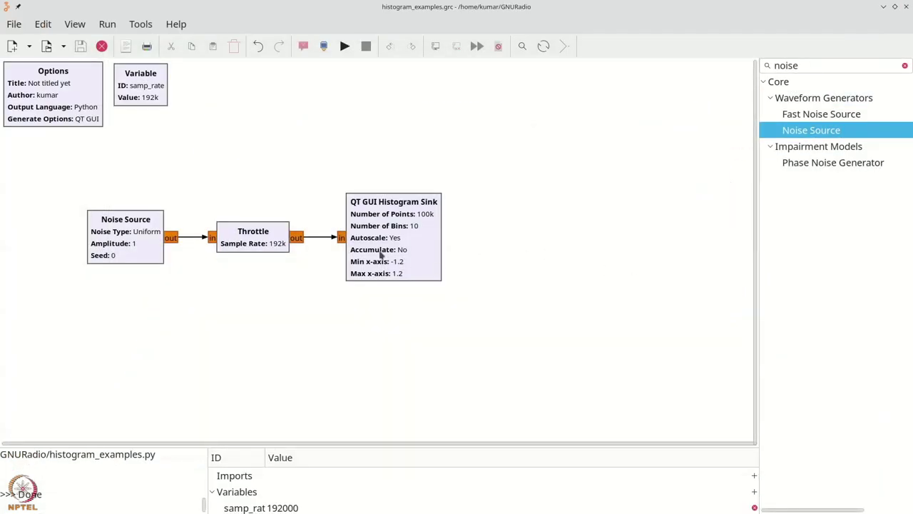
{"action": "double_click", "coordinate": [410, 227]}
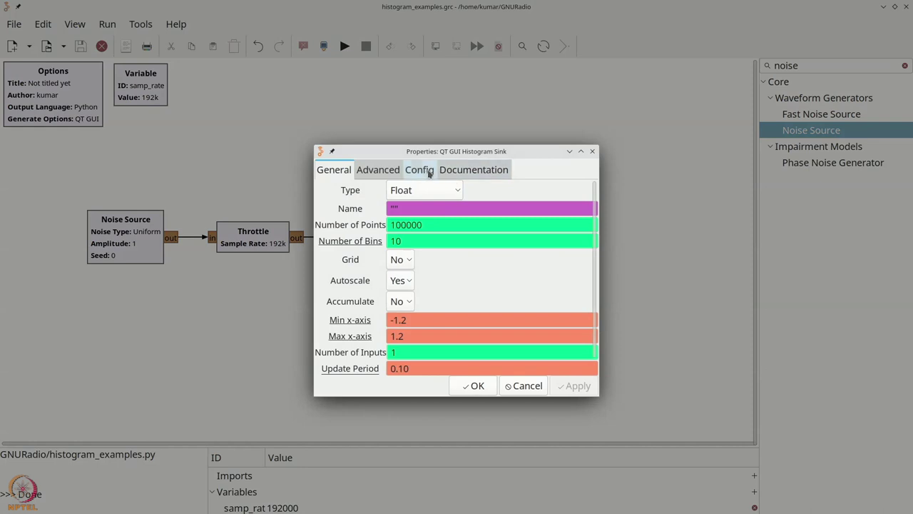
{"action": "left_click", "coordinate": [421, 175]}
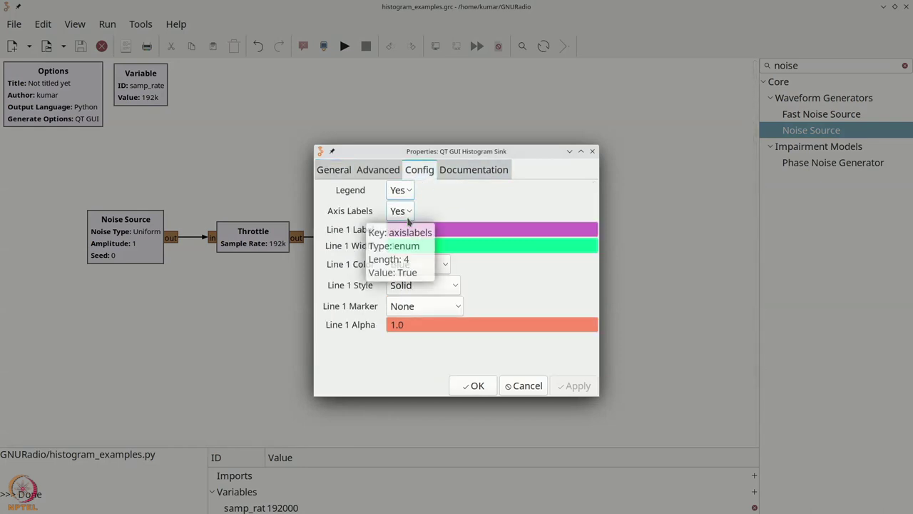
{"action": "left_click", "coordinate": [512, 385]}
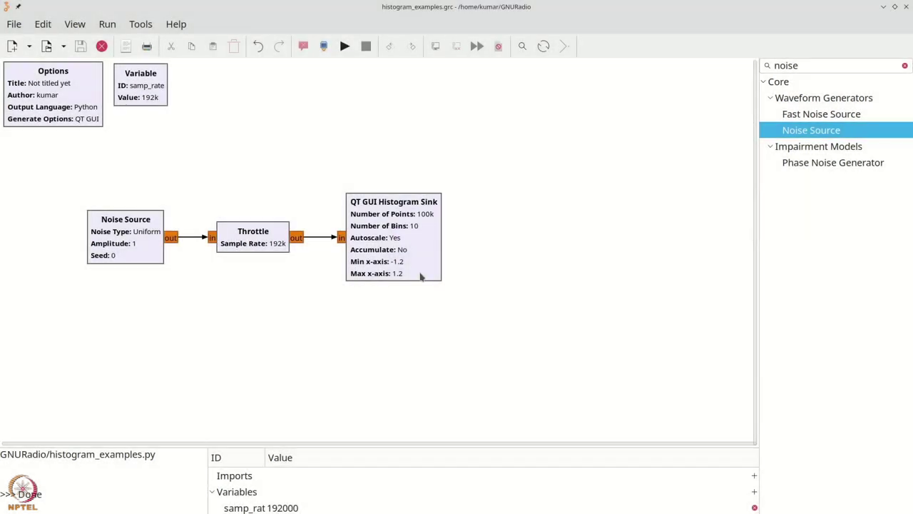
Set the histogram sink's x-axis range from -1 to 1 with the grid enabled, and run the flowgraph to examine the plot before closing it.
{"action": "double_click", "coordinate": [400, 249]}
{"action": "left_click_drag", "start_coordinate": [408, 320], "coordinate": [396, 336]}
{"action": "key", "text": "BackSpace"}
{"action": "key", "text": "BackSpace"}
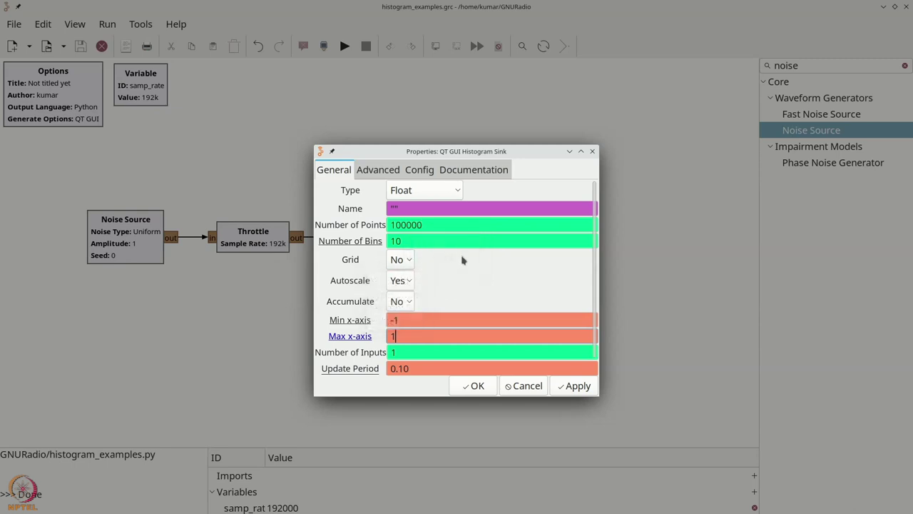
{"action": "left_click", "coordinate": [409, 261]}
{"action": "left_click", "coordinate": [418, 243]}
{"action": "left_click", "coordinate": [473, 386]}
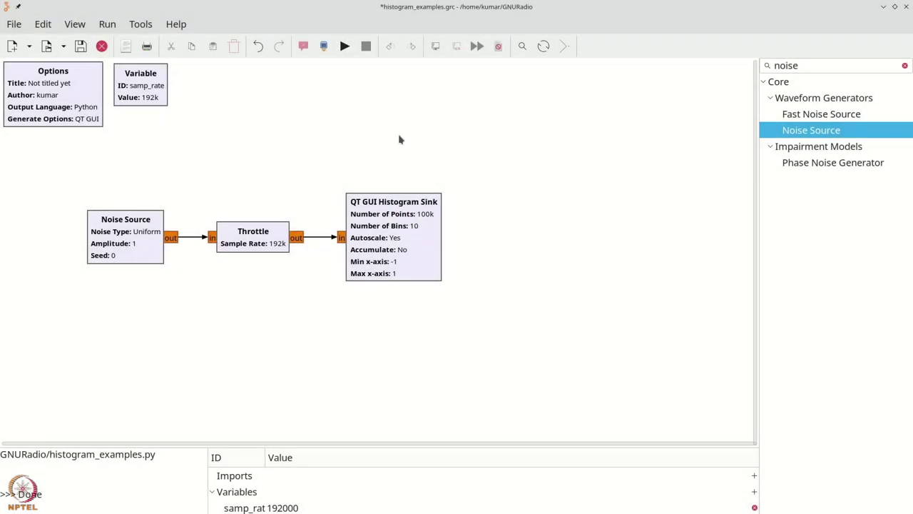
{"action": "left_click", "coordinate": [344, 46]}
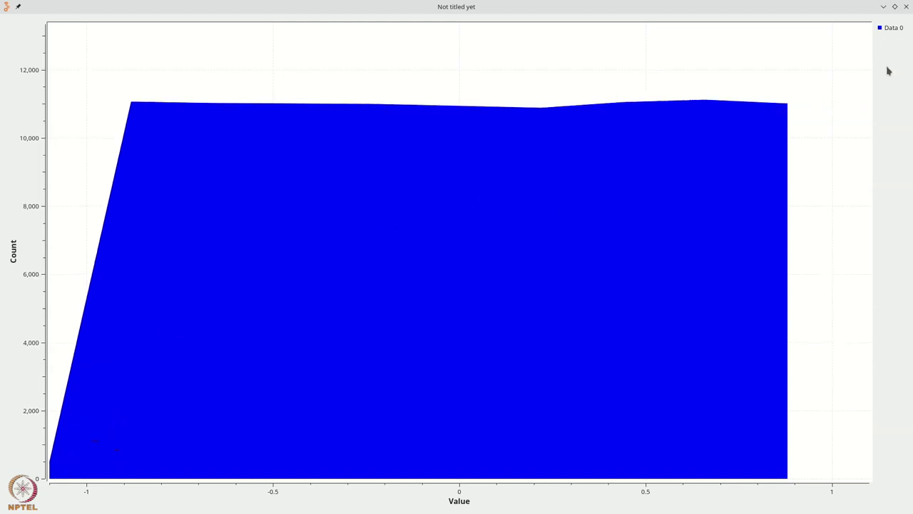
{"action": "left_click", "coordinate": [906, 6]}
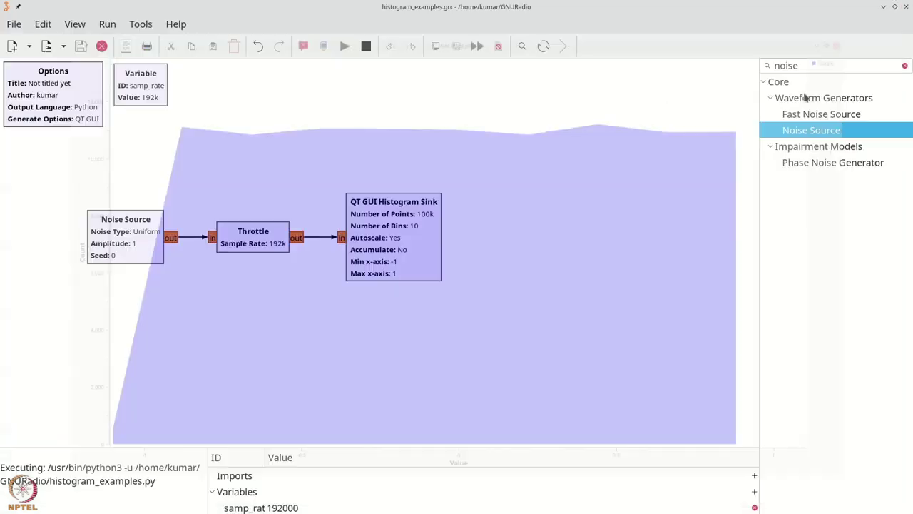
{"action": "double_click", "coordinate": [417, 242]}
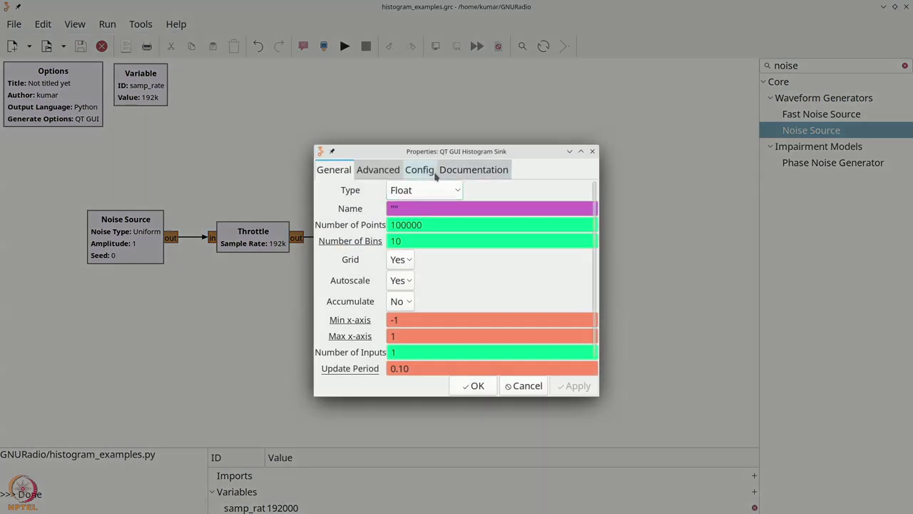
{"action": "left_click", "coordinate": [428, 170]}
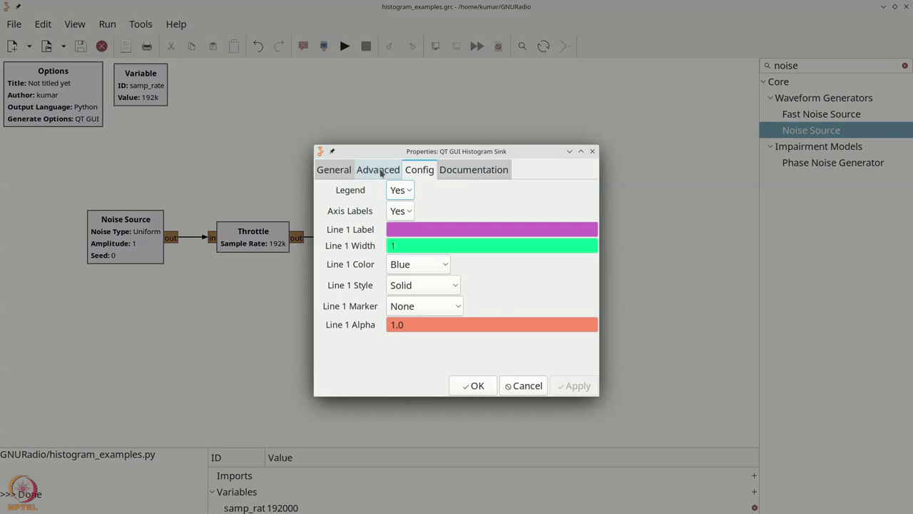
{"action": "left_click", "coordinate": [530, 380]}
Set the histogram sink's line 1 marker to X-Cross and run the flowgraph to examine the marked histogram points.
{"action": "double_click", "coordinate": [412, 263]}
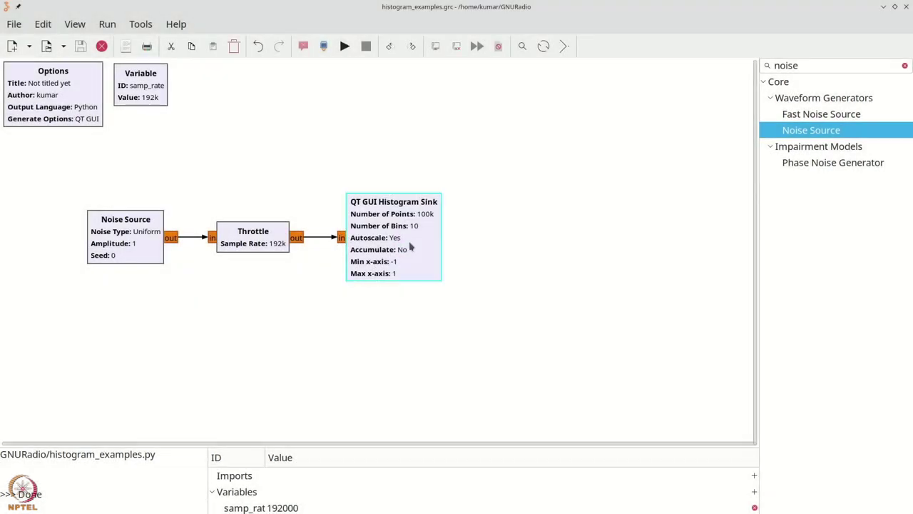
{"action": "left_click", "coordinate": [418, 171]}
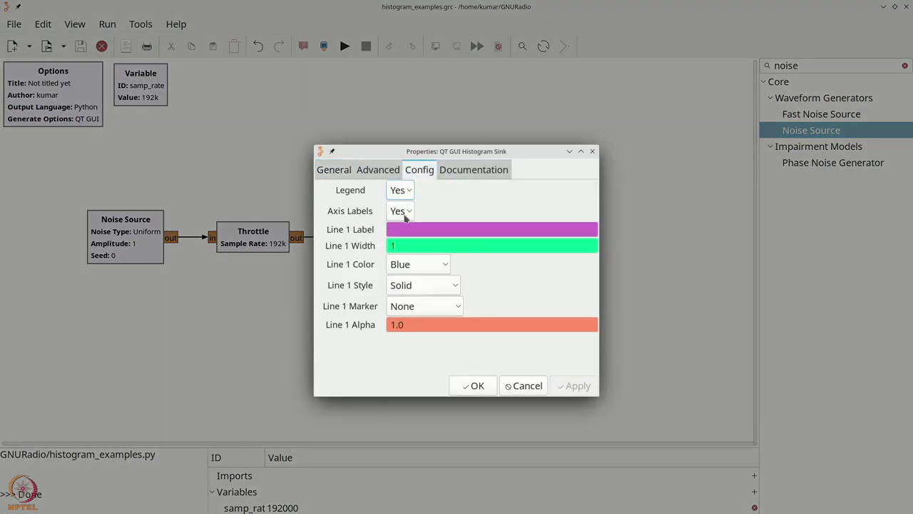
{"action": "left_click", "coordinate": [408, 307]}
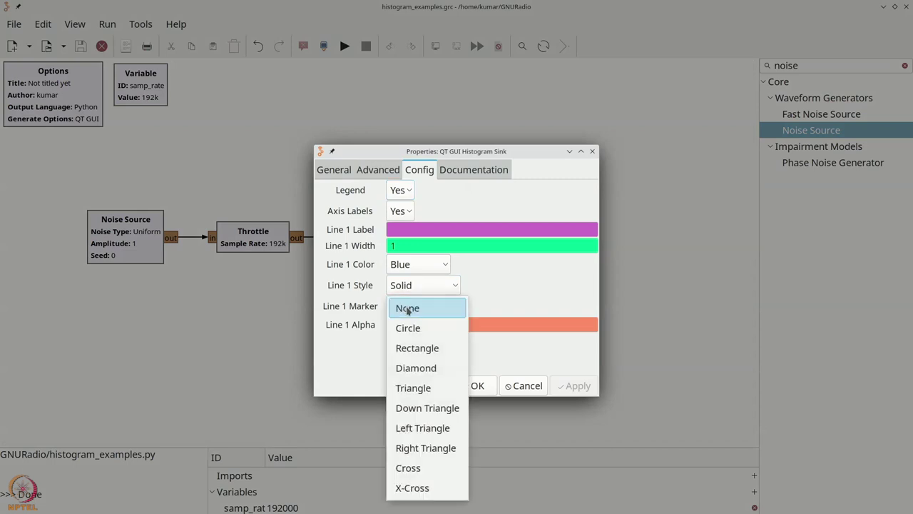
{"action": "left_click", "coordinate": [402, 489]}
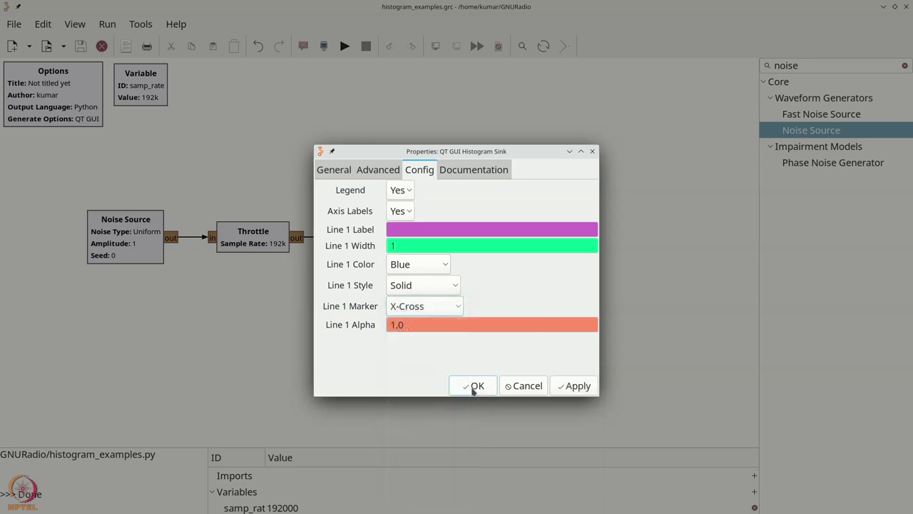
{"action": "left_click", "coordinate": [473, 387]}
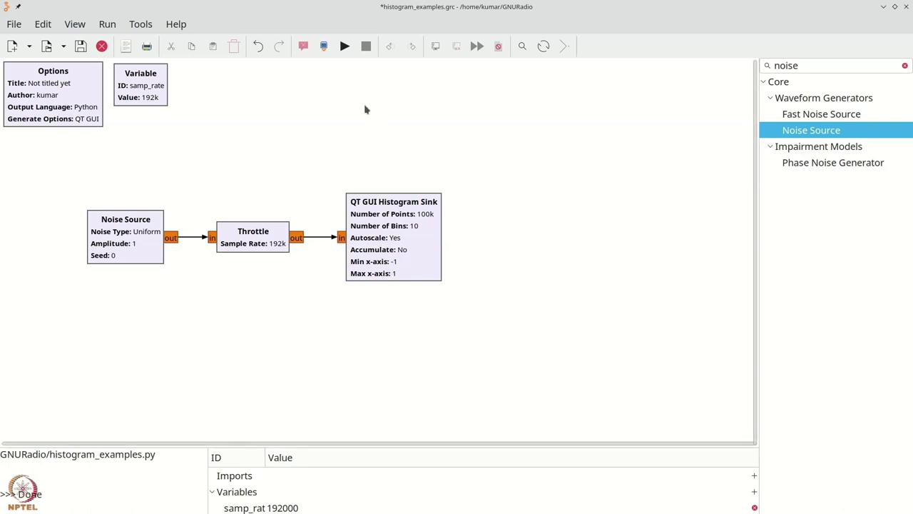
{"action": "left_click", "coordinate": [344, 45]}
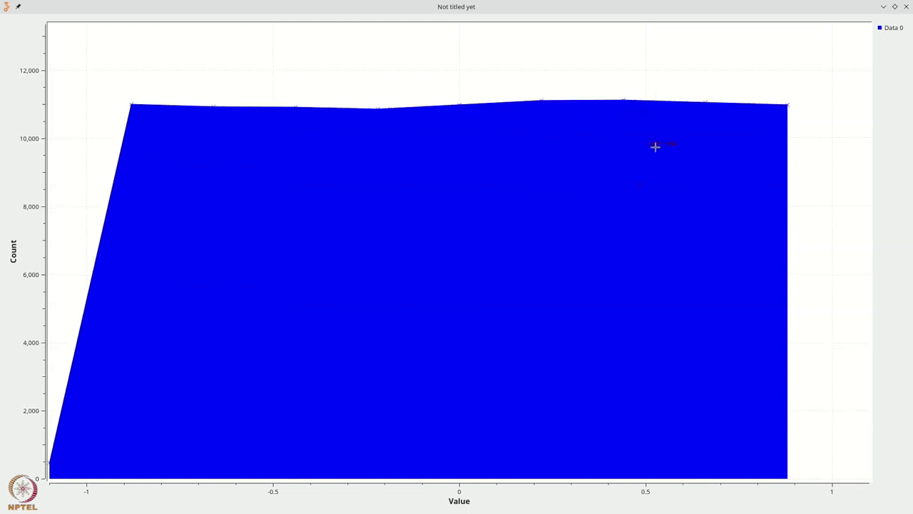
Switch to the IPython session in Konsole, evaluate np.arange(-1-2/9, 1, 2/9) + 1/9, and highlight the second-to-last array value.
{"action": "key", "text": "ctrl+F10"}
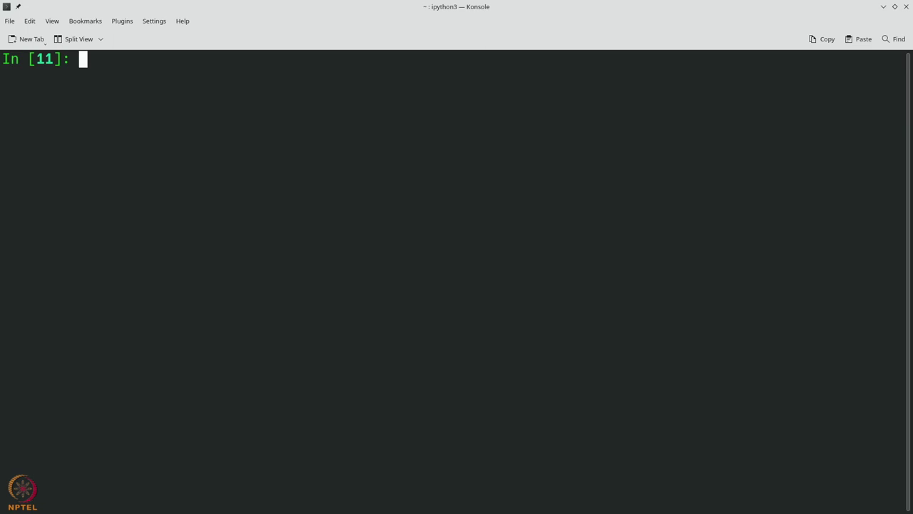
{"action": "key", "text": "Up"}
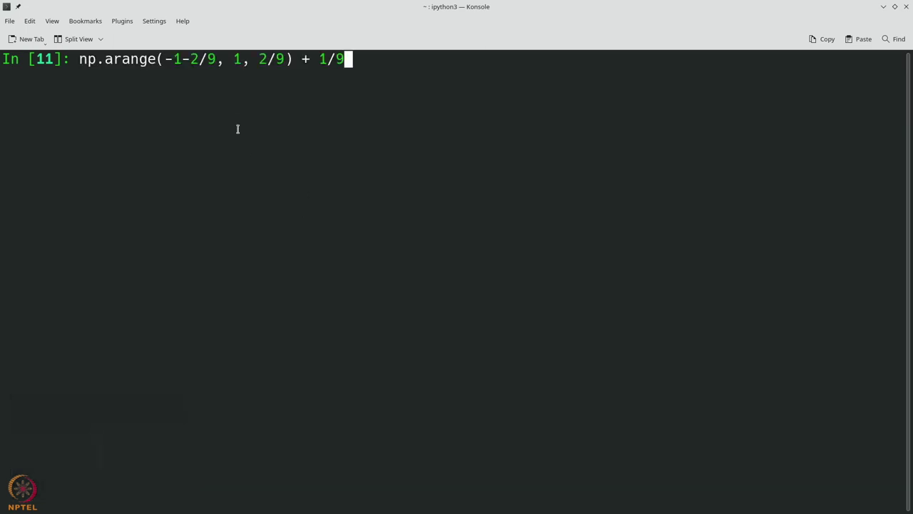
{"action": "key", "text": "Return"}
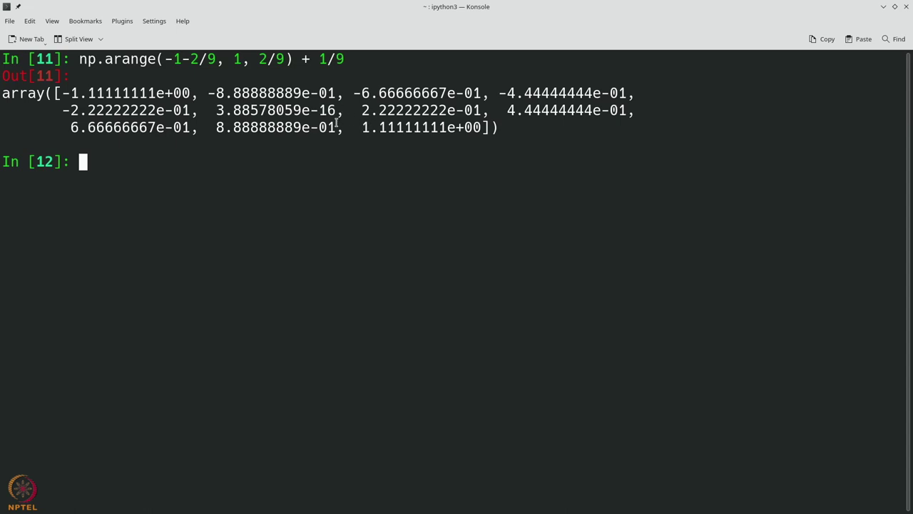
{"action": "left_click_drag", "start_coordinate": [297, 126], "coordinate": [232, 125]}
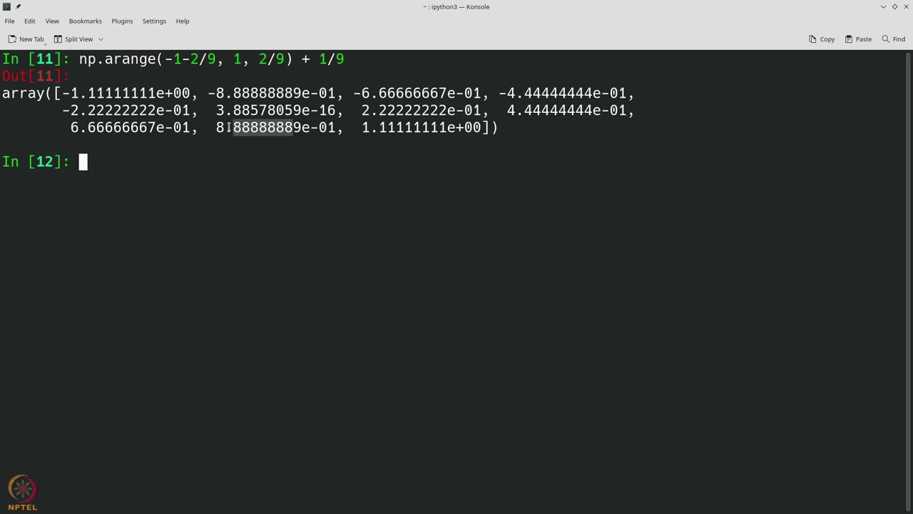
Clear the selection in the IPython output, switch back to the running histogram plot and close it.
{"action": "left_click", "coordinate": [227, 126]}
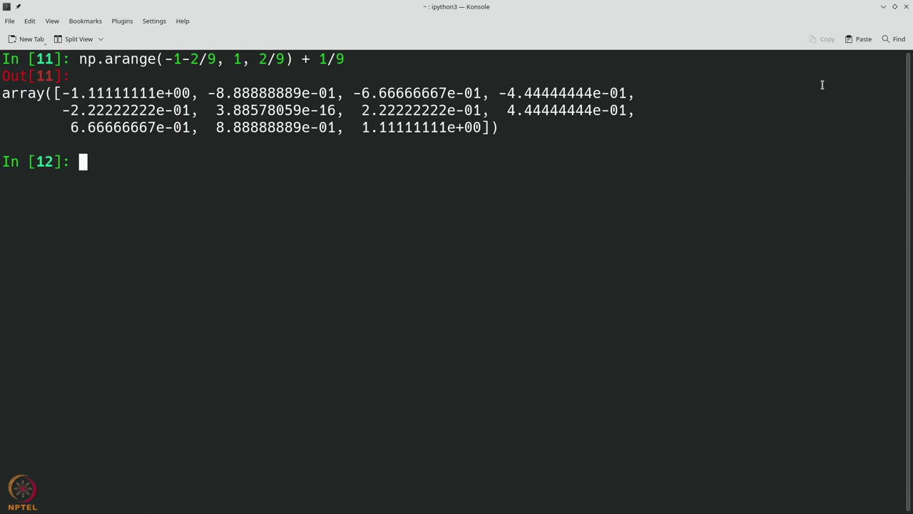
{"action": "key", "text": "alt+Tab"}
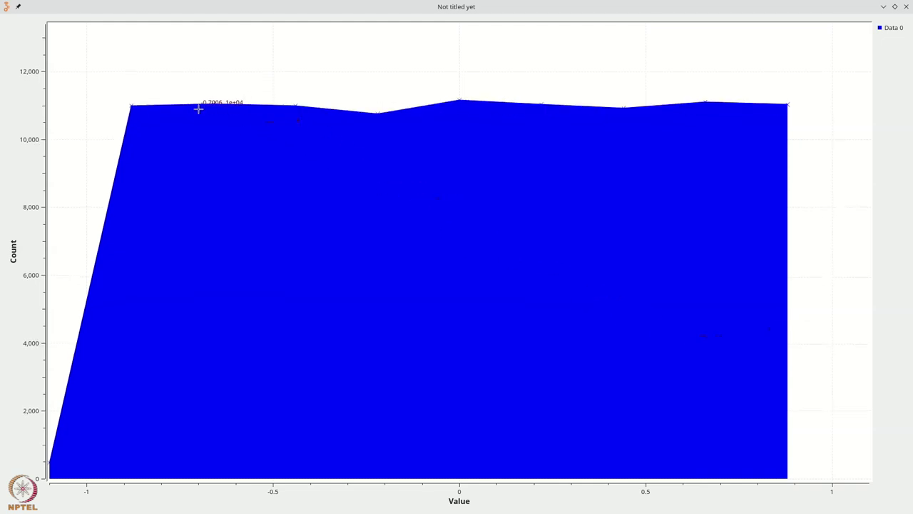
{"action": "left_click", "coordinate": [906, 6]}
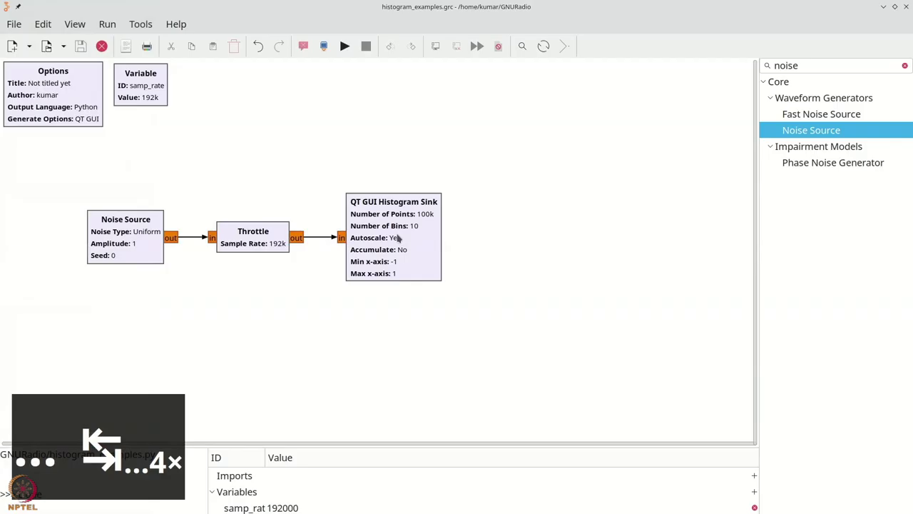
Set the histogram sink's number of bins to 100, and run the flowgraph to examine the histogram before closing it.
{"action": "double_click", "coordinate": [434, 226]}
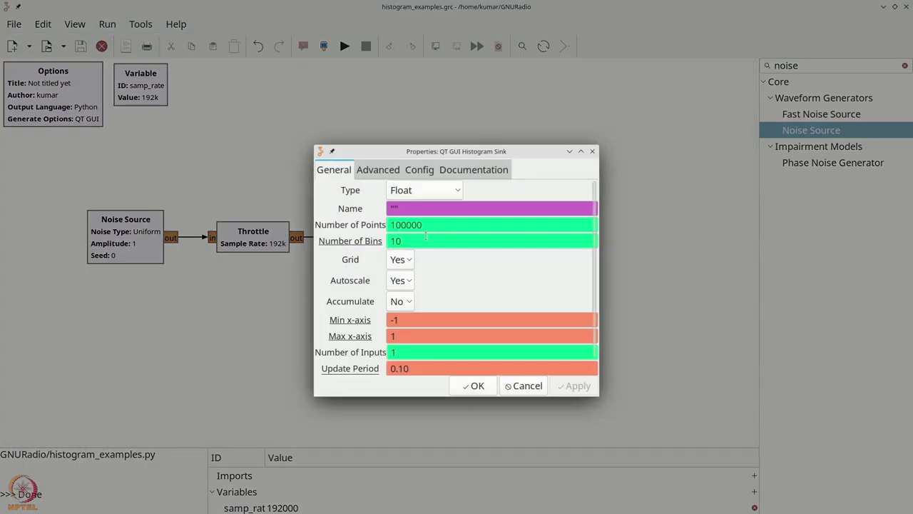
{"action": "left_click", "coordinate": [423, 243]}
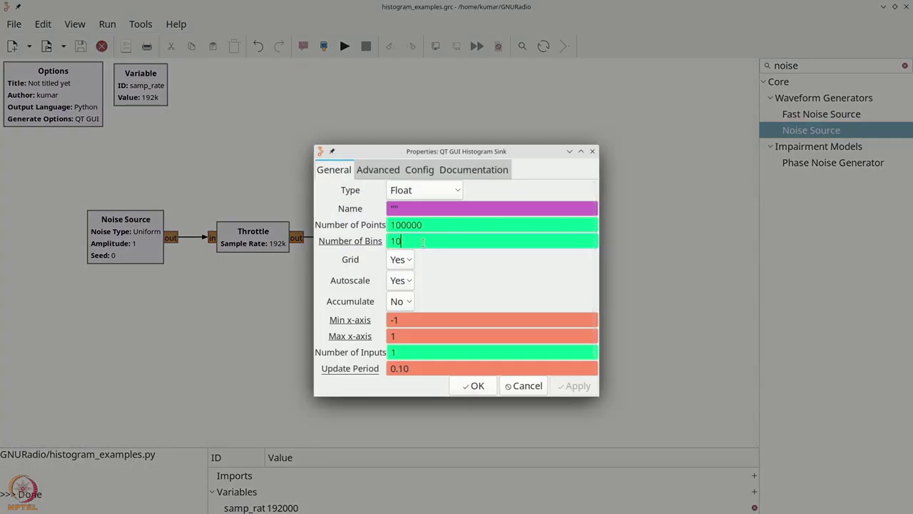
{"action": "type", "text": "0"}
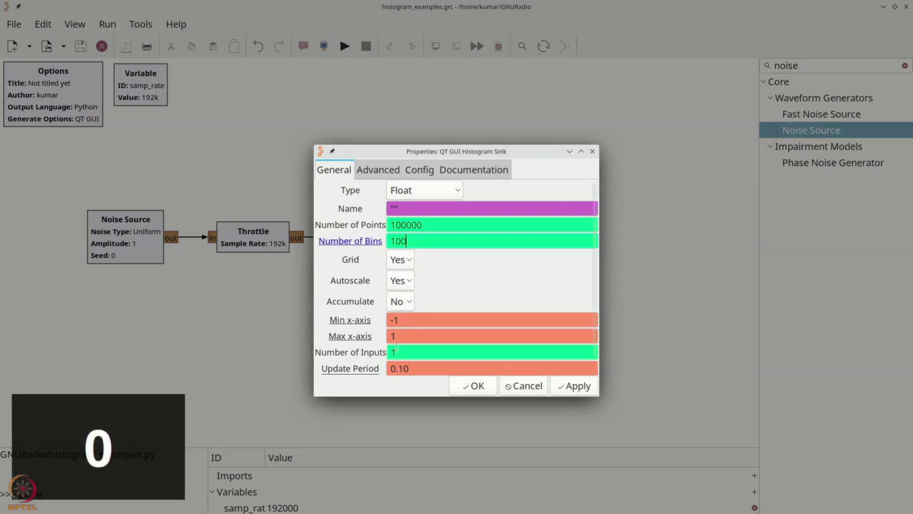
{"action": "left_click", "coordinate": [460, 384]}
{"action": "left_click", "coordinate": [345, 46]}
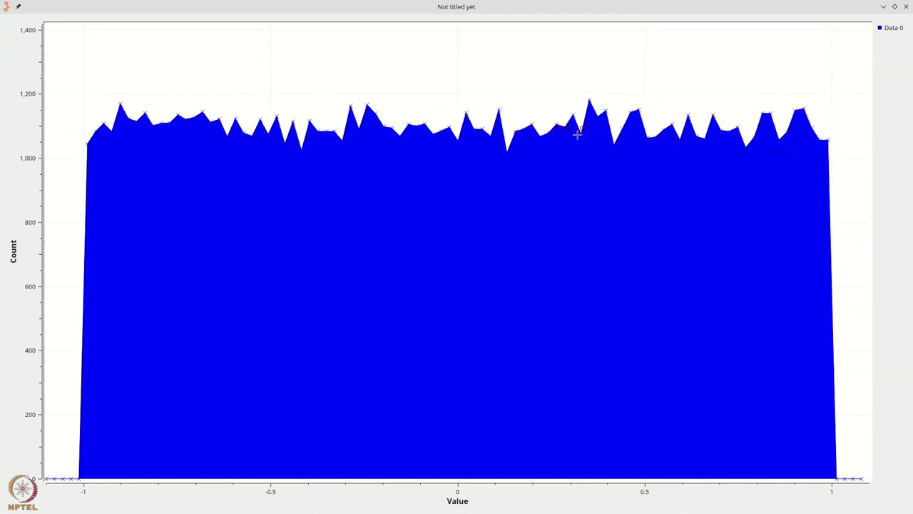
{"action": "left_click", "coordinate": [906, 6]}
Set the histogram sink's Accumulate option to Yes, and run the flowgraph to examine the accumulated histogram before closing it.
{"action": "left_click", "coordinate": [402, 244]}
{"action": "double_click", "coordinate": [402, 245]}
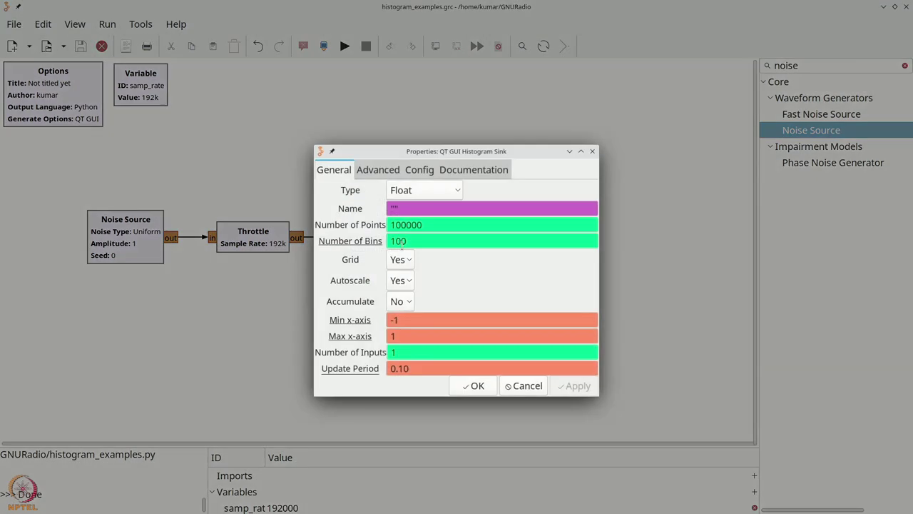
{"action": "left_click", "coordinate": [399, 301]}
{"action": "left_click", "coordinate": [398, 280]}
{"action": "left_click", "coordinate": [476, 385]}
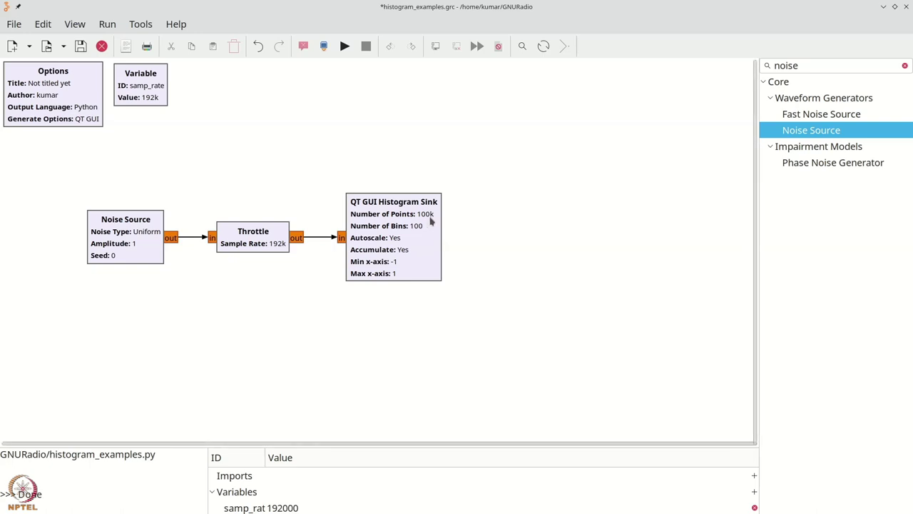
{"action": "left_click", "coordinate": [345, 46]}
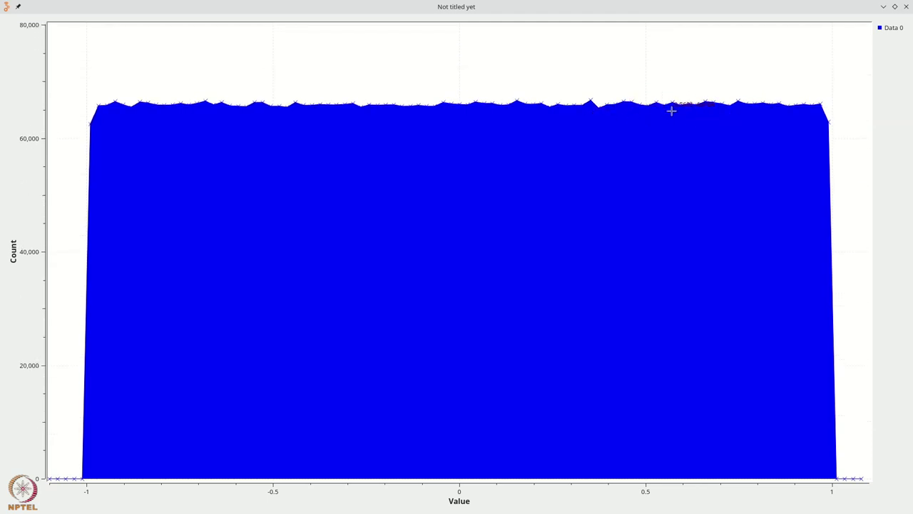
{"action": "left_click", "coordinate": [906, 6]}
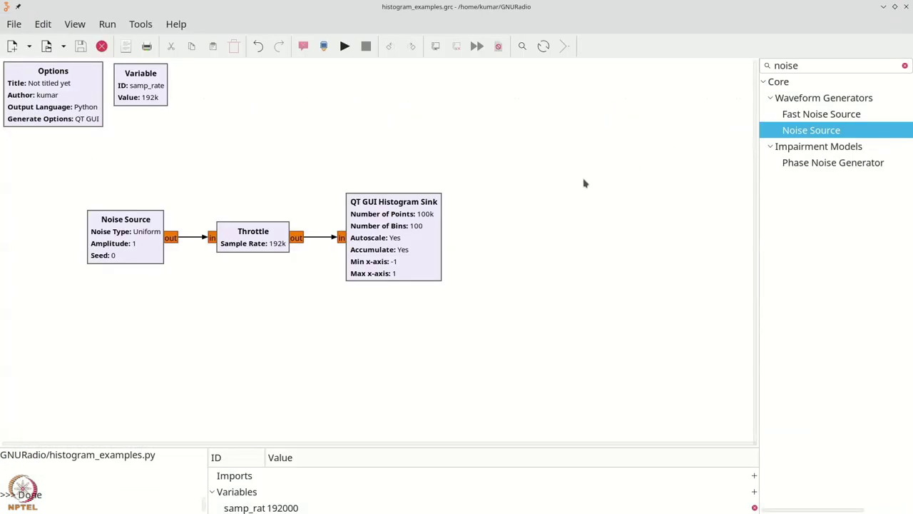
Set the histogram sink's Accumulate option to No, and check the Noise Source's properties without changing them.
{"action": "double_click", "coordinate": [363, 240]}
{"action": "left_click", "coordinate": [399, 301]}
{"action": "left_click", "coordinate": [399, 323]}
{"action": "left_click", "coordinate": [474, 385]}
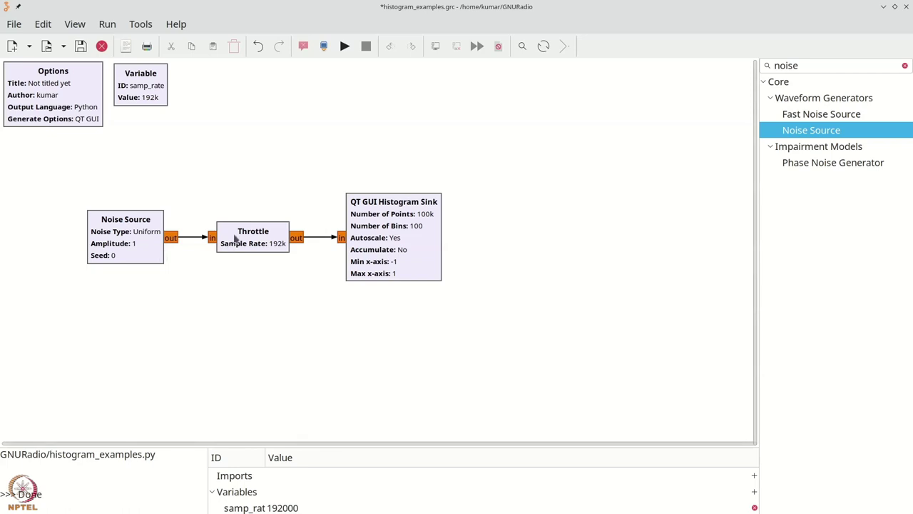
{"action": "double_click", "coordinate": [128, 244]}
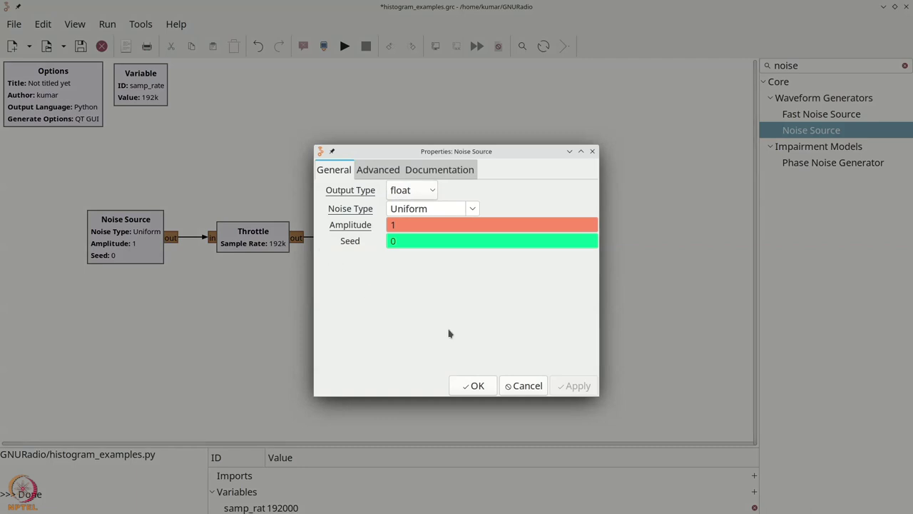
{"action": "left_click", "coordinate": [525, 386]}
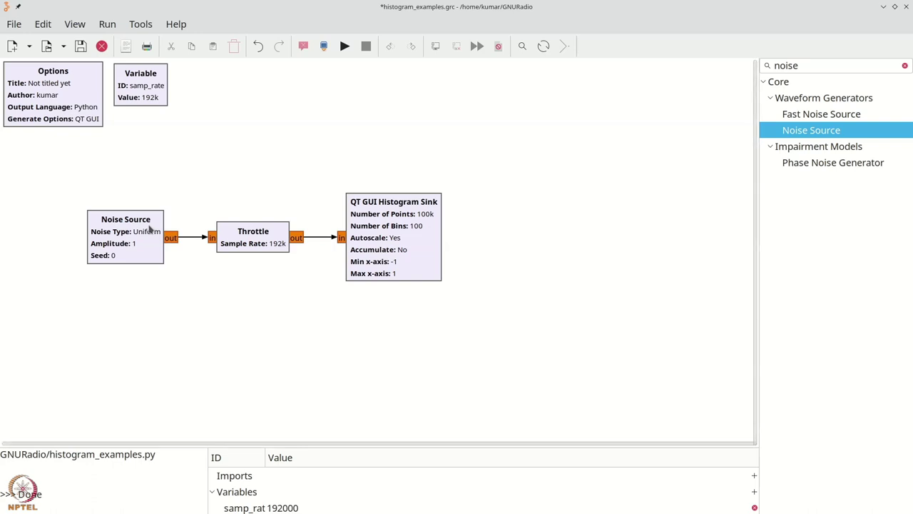
Spread the blocks apart and delete the connection between the Noise Source and the Throttle.
{"action": "left_click_drag", "start_coordinate": [383, 233], "coordinate": [497, 232]}
{"action": "left_click_drag", "start_coordinate": [265, 246], "coordinate": [362, 248]}
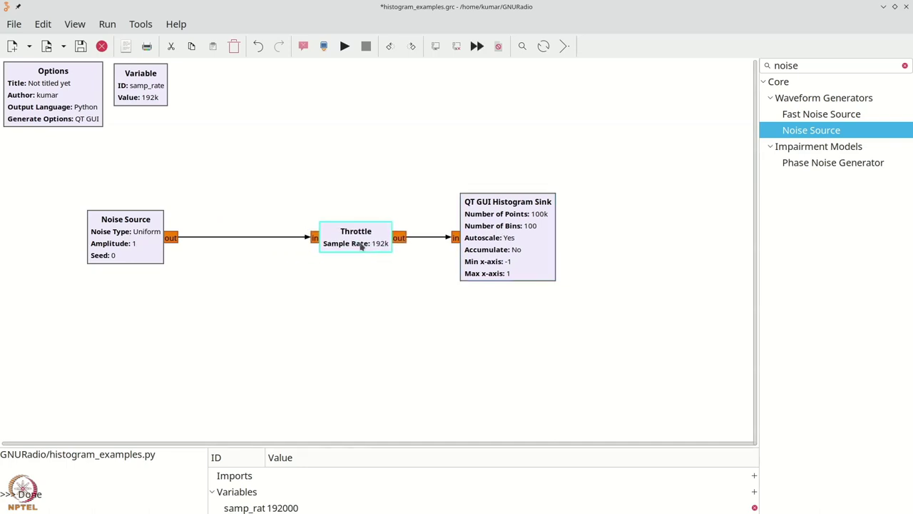
{"action": "left_click", "coordinate": [255, 238]}
{"action": "key", "text": "Delete"}
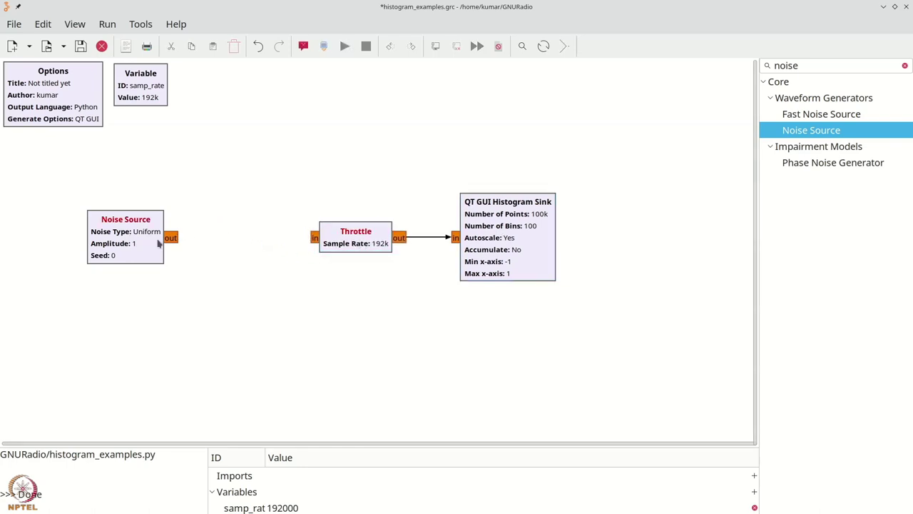
{"action": "left_click_drag", "start_coordinate": [124, 246], "coordinate": [109, 246]}
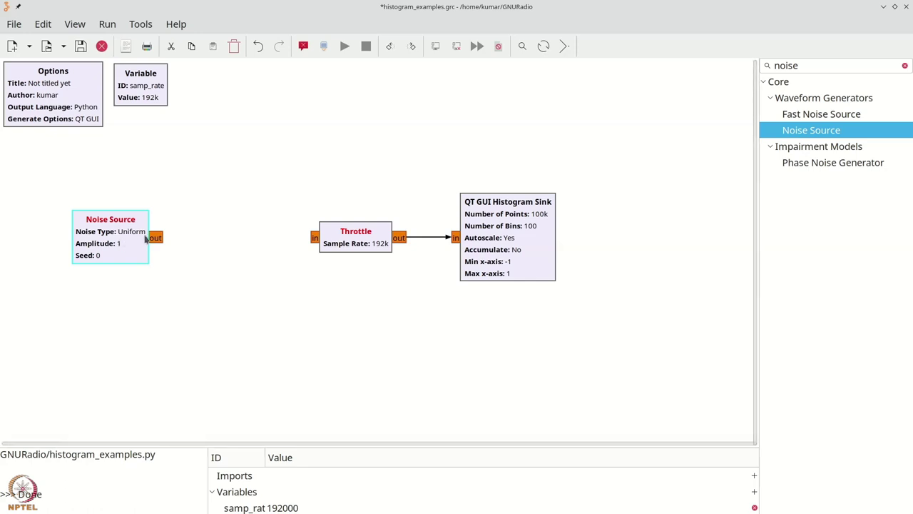
Add an Add Const block between the Noise Source and the Throttle, with float type and a constant of 1.
{"action": "key", "text": "ctrl+f"}
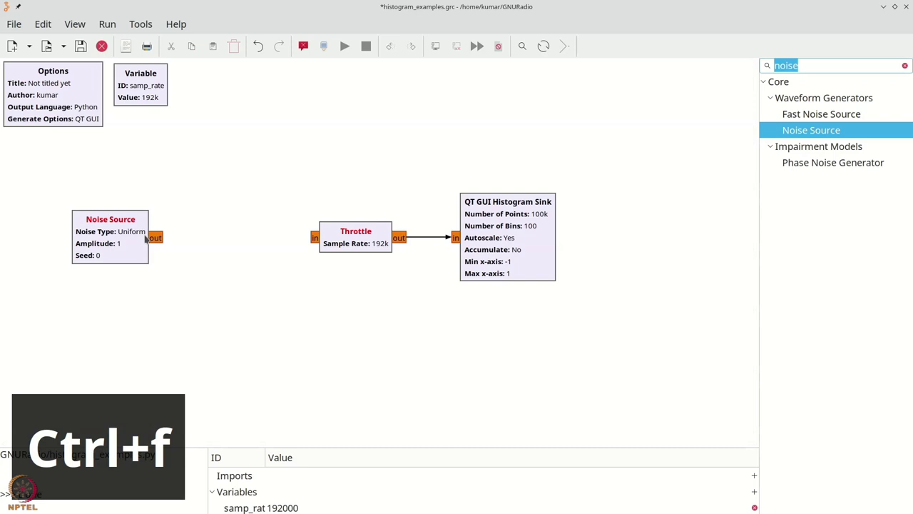
{"action": "type", "text": "ad"}
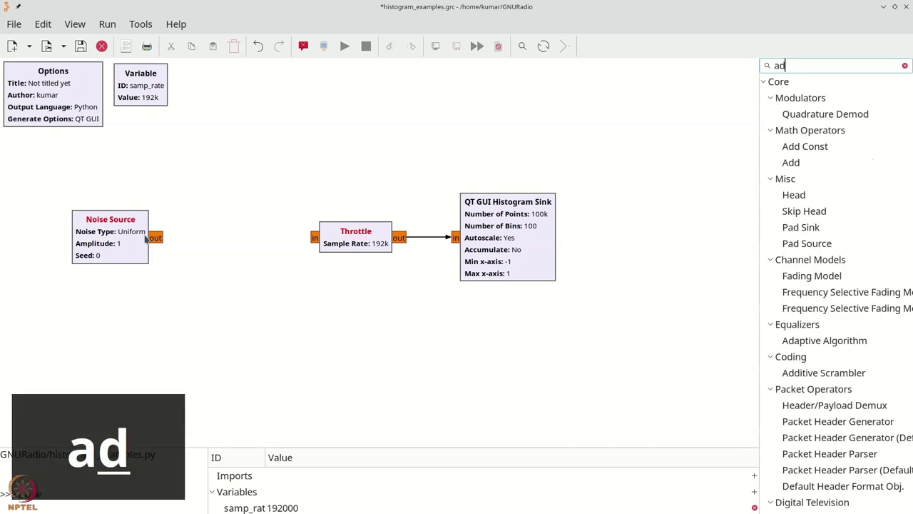
{"action": "type", "text": "d"}
{"action": "left_click_drag", "start_coordinate": [793, 116], "coordinate": [222, 239]}
{"action": "double_click", "coordinate": [214, 239]}
{"action": "left_click", "coordinate": [393, 190]}
{"action": "left_click", "coordinate": [394, 210]}
{"action": "type", "text": "1"}
{"action": "left_click", "coordinate": [471, 385]}
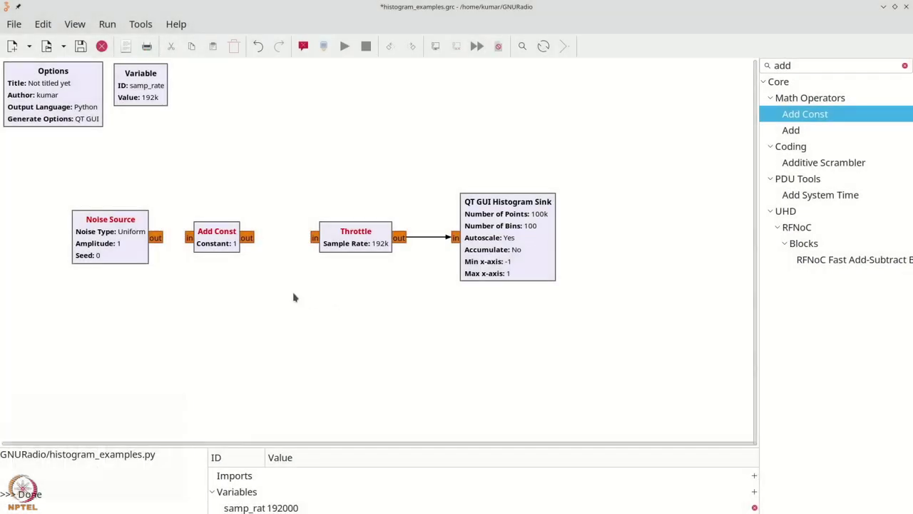
Connect the Noise Source output to the Add Const input and shift Add Const slightly closer to the source.
{"action": "left_click", "coordinate": [159, 238]}
{"action": "left_click", "coordinate": [187, 239]}
{"action": "left_click_drag", "start_coordinate": [218, 243], "coordinate": [214, 244]}
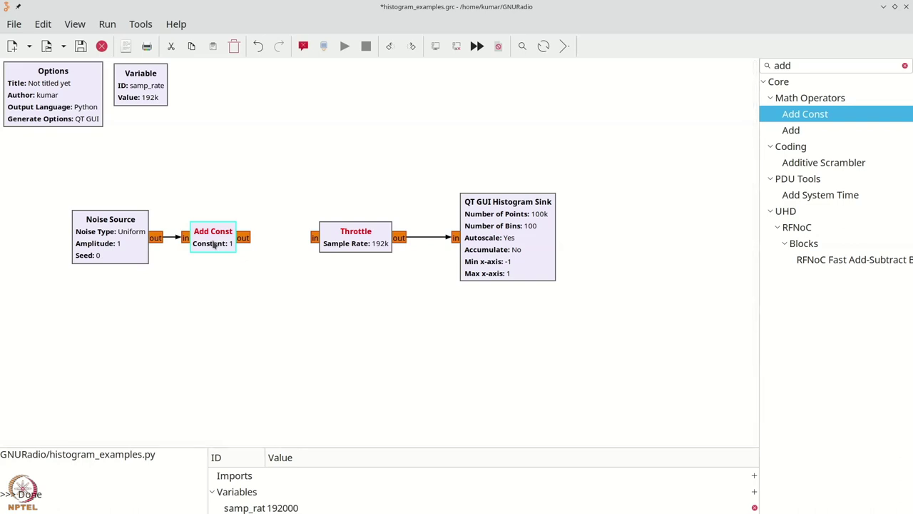
Add a Multiply Const block between Add Const and the Throttle, shifting the Noise Source and Add Const to make room.
{"action": "key", "text": "ctrl+f"}
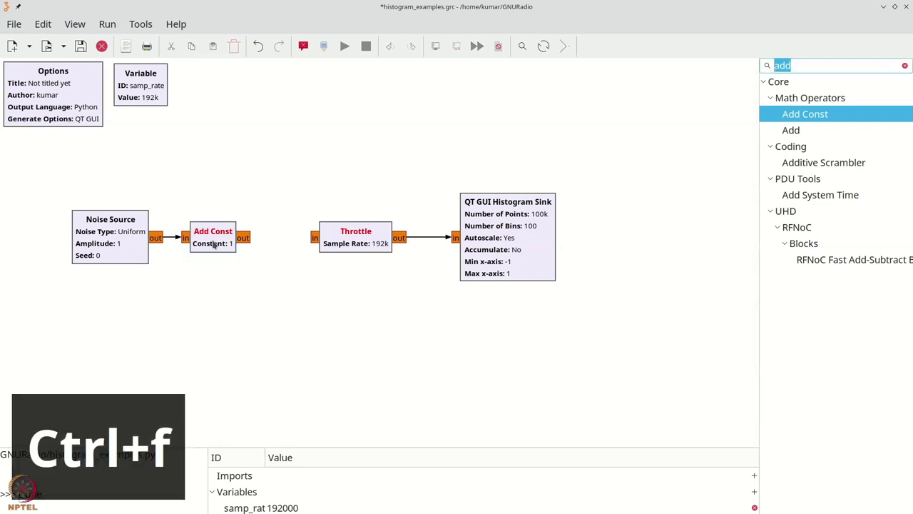
{"action": "type", "text": "mult"}
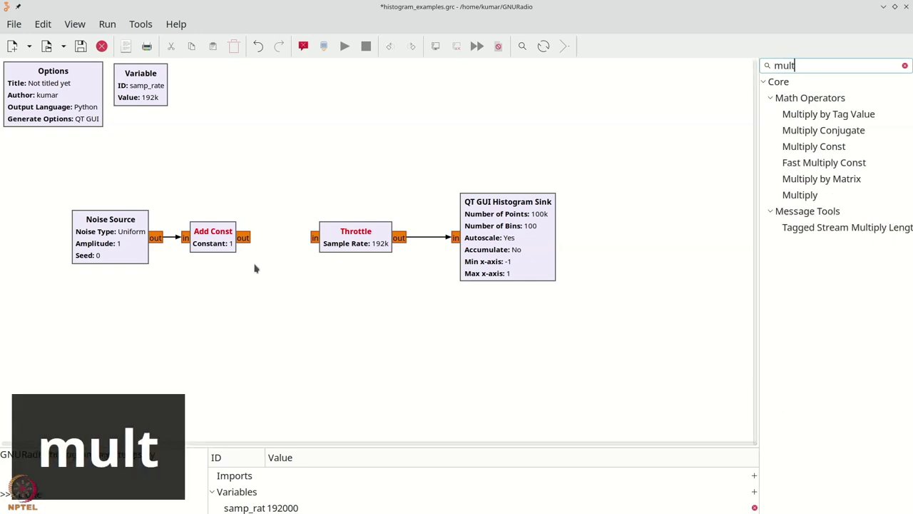
{"action": "left_click_drag", "start_coordinate": [763, 146], "coordinate": [314, 189]}
{"action": "left_click_drag", "start_coordinate": [112, 241], "coordinate": [90, 242]}
{"action": "left_click_drag", "start_coordinate": [189, 242], "coordinate": [174, 243]}
{"action": "left_click_drag", "start_coordinate": [303, 191], "coordinate": [266, 214]}
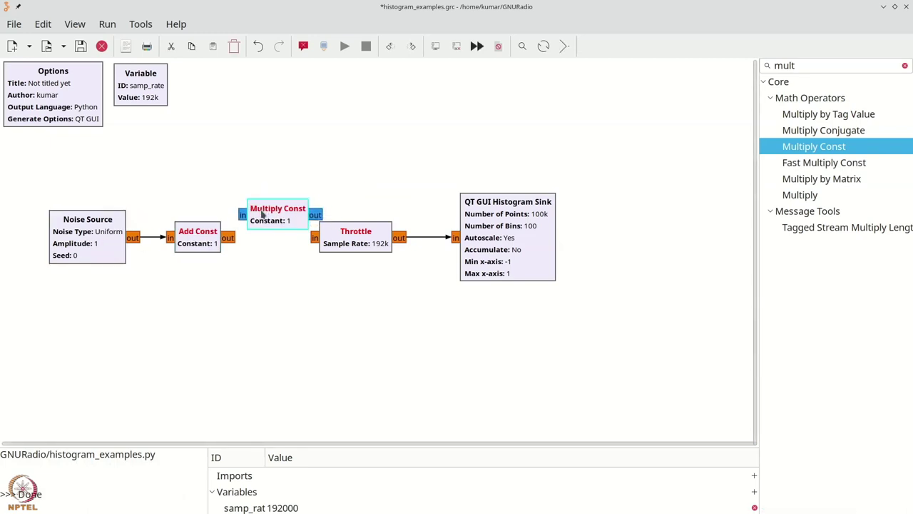
Set the Multiply Const block's IO type to float and its constant to 0.5.
{"action": "double_click", "coordinate": [265, 214]}
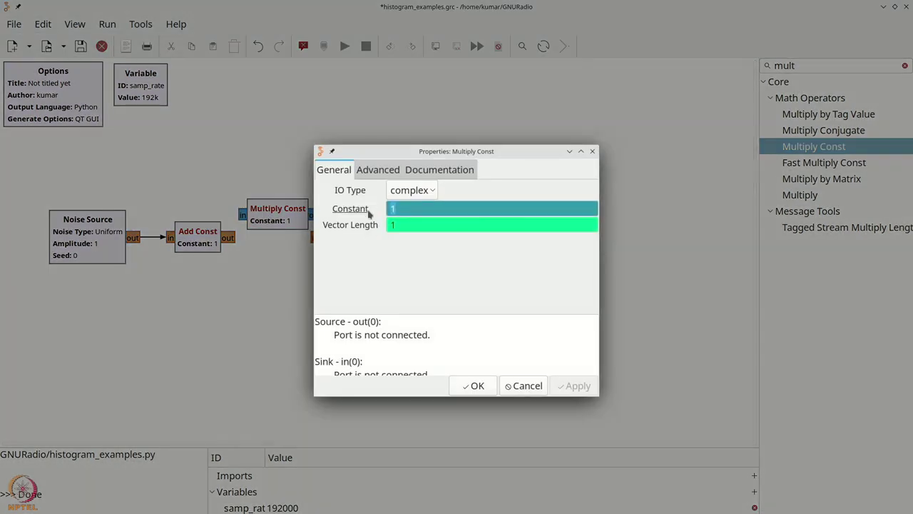
{"action": "type", "text": "0.5"}
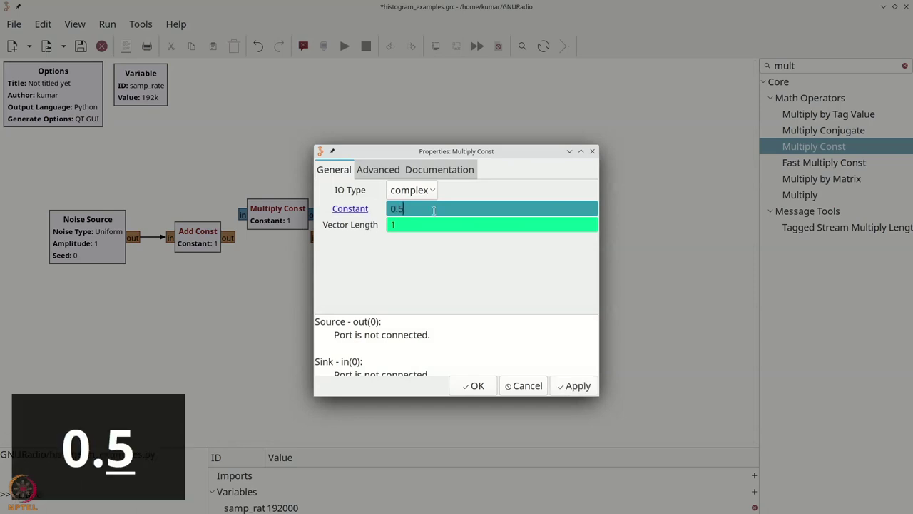
{"action": "left_click", "coordinate": [419, 191]}
{"action": "left_click", "coordinate": [442, 216]}
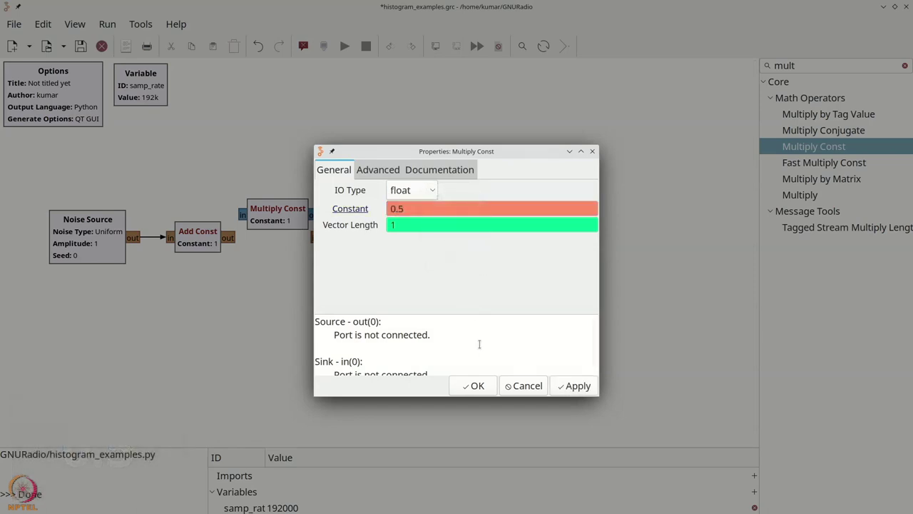
{"action": "left_click", "coordinate": [475, 385]}
Connect Add Const through Multiply Const to the Throttle, and run the flowgraph to examine the shifted, scaled histogram before closing it.
{"action": "left_click_drag", "start_coordinate": [370, 241], "coordinate": [384, 239]}
{"action": "left_click", "coordinate": [231, 236]}
{"action": "left_click", "coordinate": [227, 238]}
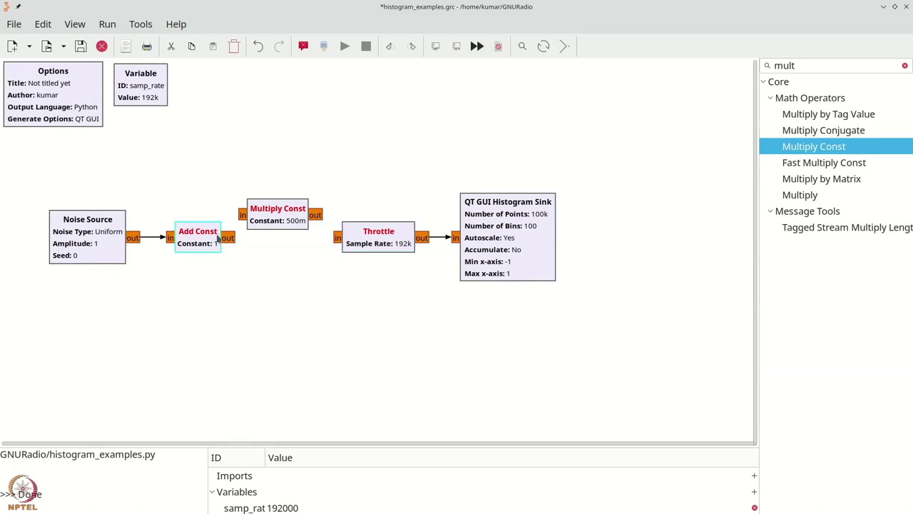
{"action": "left_click", "coordinate": [242, 215]}
{"action": "left_click", "coordinate": [337, 237]}
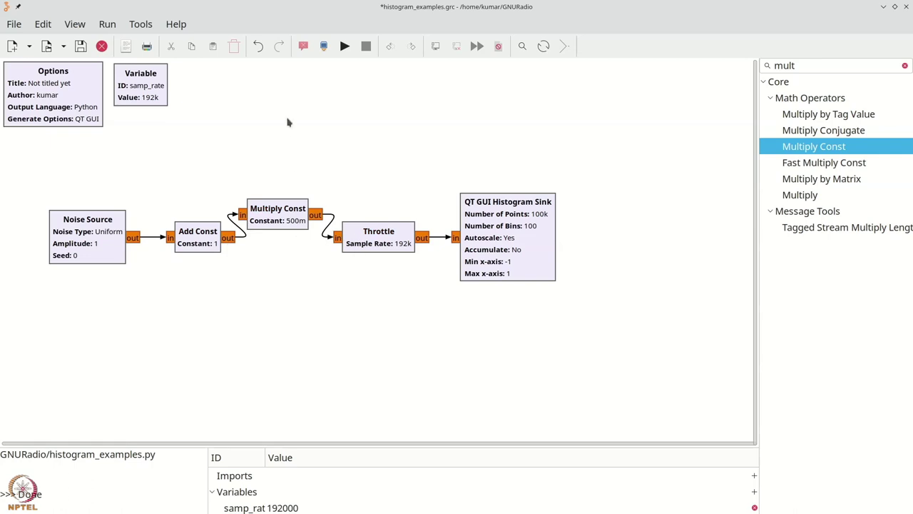
{"action": "left_click", "coordinate": [345, 46]}
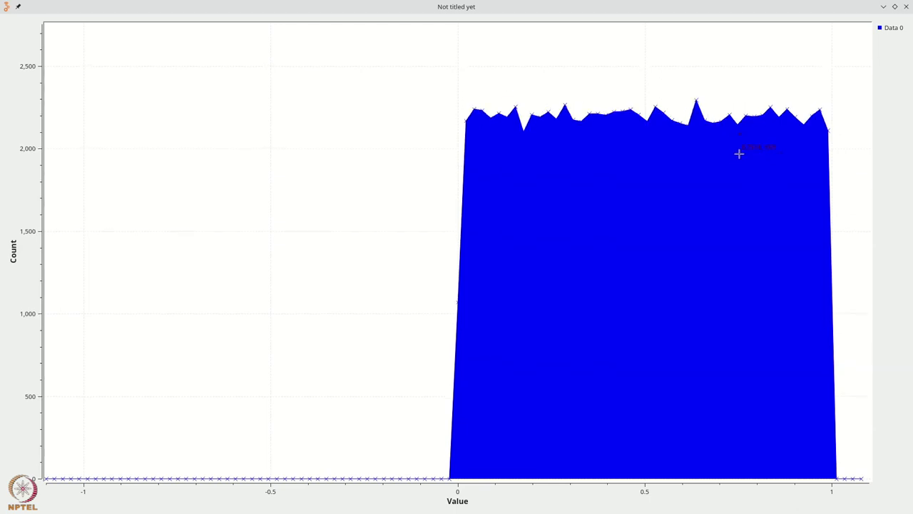
{"action": "key", "text": "alt+F4"}
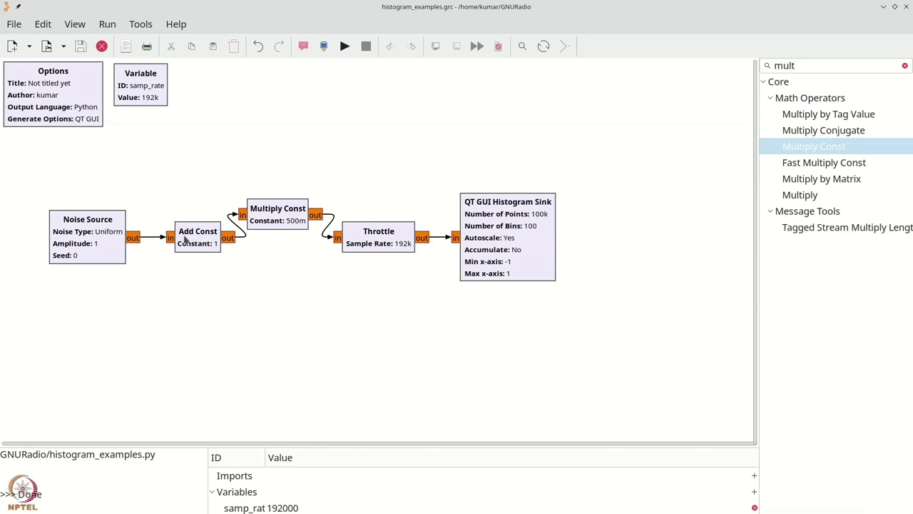
Align the blocks in a row with a wider gap before the Throttle, and delete the Multiply Const to Throttle connection.
{"action": "left_click_drag", "start_coordinate": [106, 241], "coordinate": [91, 241]}
{"action": "left_click_drag", "start_coordinate": [184, 242], "coordinate": [158, 243]}
{"action": "left_click_drag", "start_coordinate": [274, 223], "coordinate": [266, 244]}
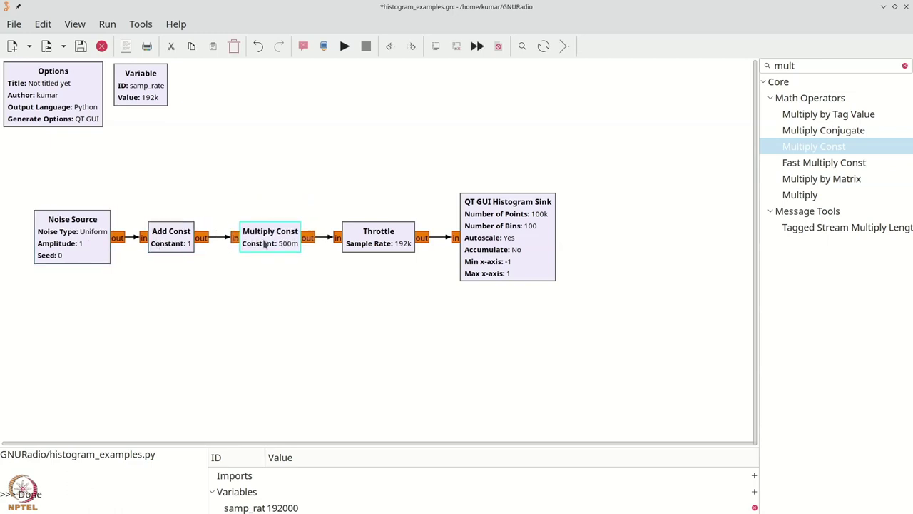
{"action": "left_click_drag", "start_coordinate": [514, 253], "coordinate": [559, 254]}
{"action": "left_click_drag", "start_coordinate": [382, 234], "coordinate": [432, 232]}
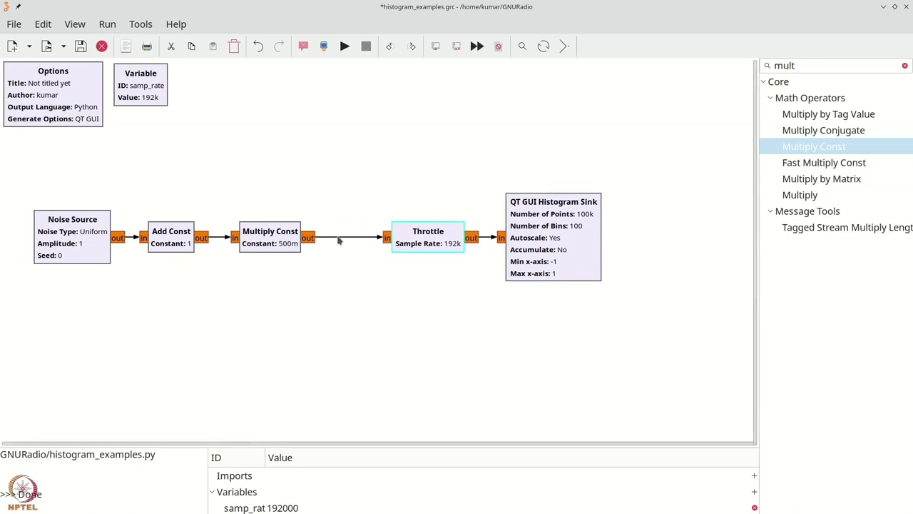
{"action": "left_click", "coordinate": [341, 238]}
{"action": "key", "text": "Delete"}
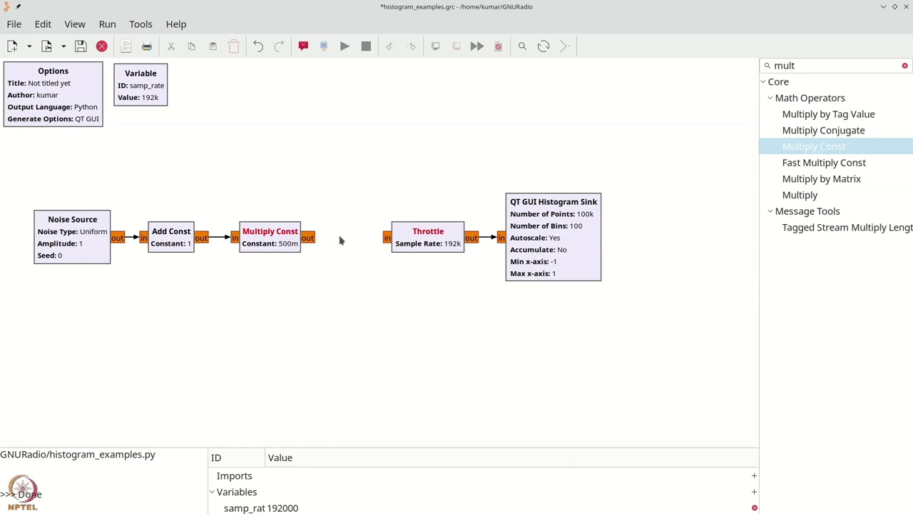
Add a Log10 block between Multiply Const and the Throttle, shifting the Throttle slightly to make room.
{"action": "key", "text": "ctrl+f"}
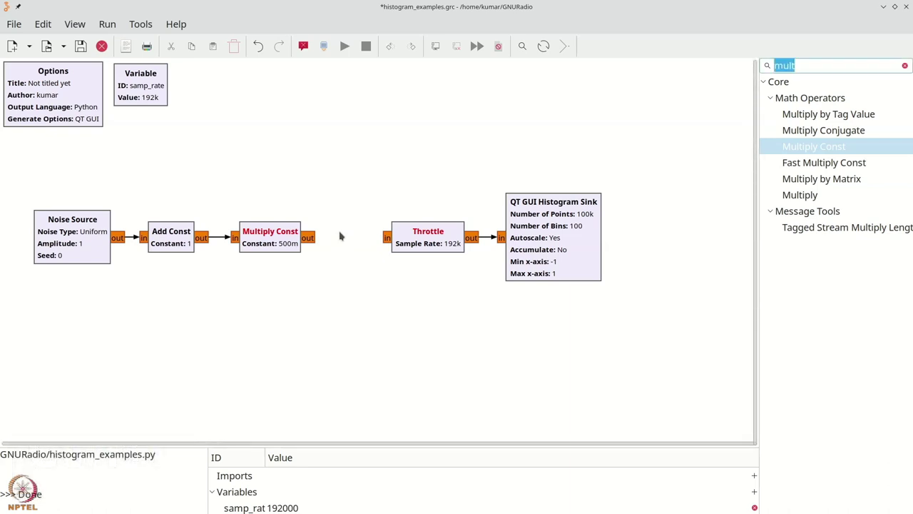
{"action": "key", "text": "BackSpace"}
{"action": "type", "text": "log"}
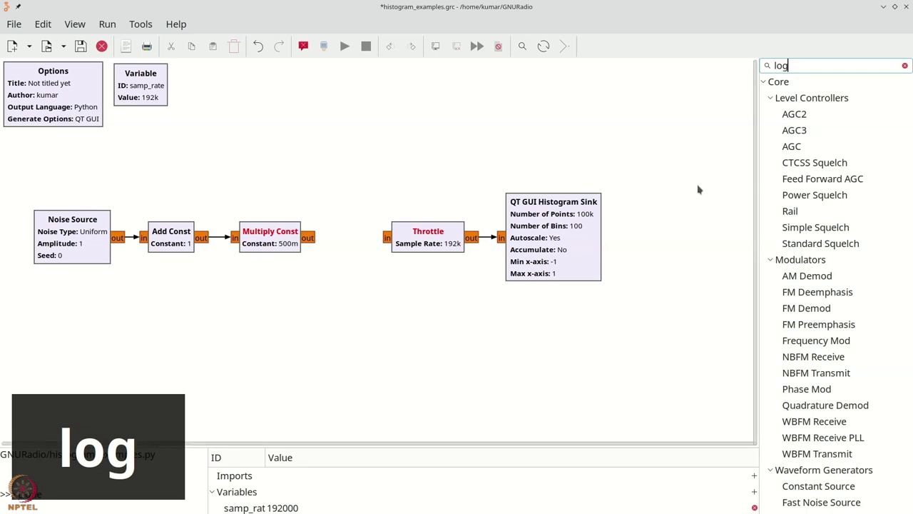
{"action": "type", "text": "10"}
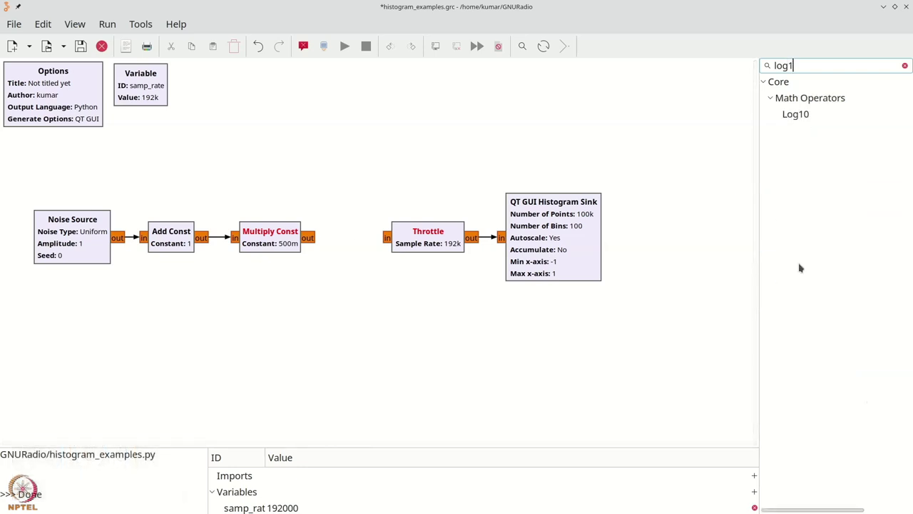
{"action": "left_click_drag", "start_coordinate": [811, 120], "coordinate": [343, 206]}
{"action": "left_click_drag", "start_coordinate": [404, 233], "coordinate": [415, 234]}
{"action": "left_click_drag", "start_coordinate": [343, 205], "coordinate": [351, 240]}
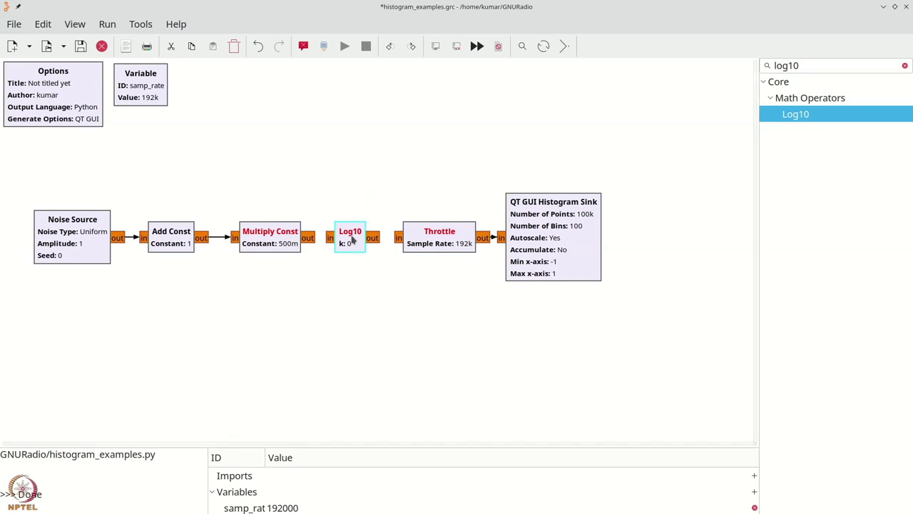
Examine the Log10 block's documentation for its output formula and arguments, leaving its properties untouched.
{"action": "double_click", "coordinate": [352, 240]}
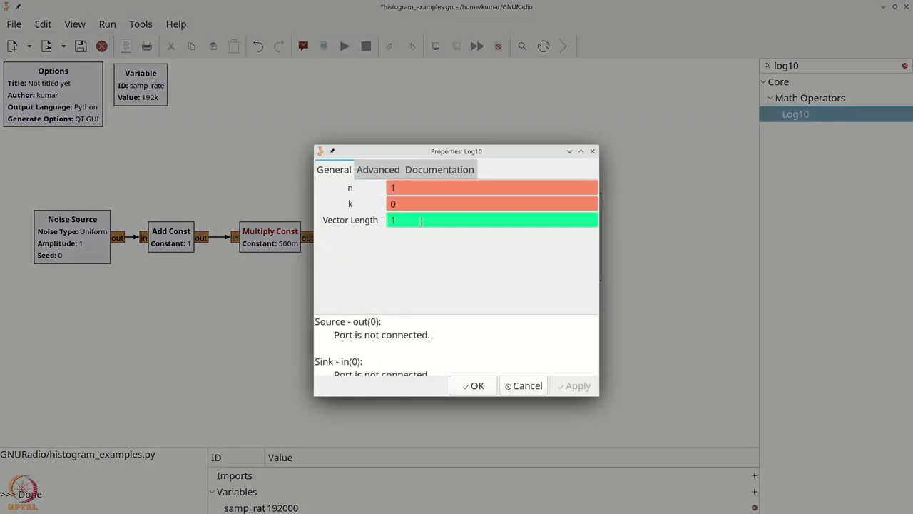
{"action": "left_click", "coordinate": [467, 175]}
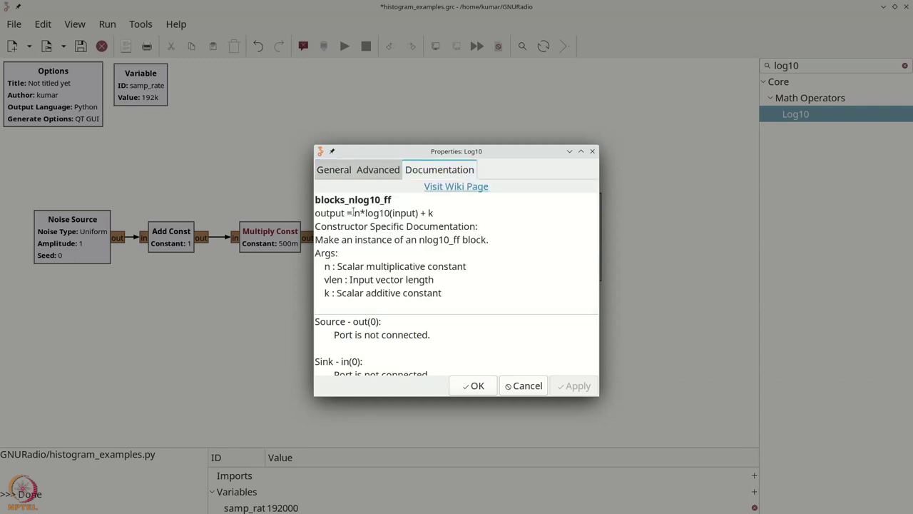
{"action": "left_click_drag", "start_coordinate": [354, 211], "coordinate": [428, 213]}
{"action": "left_click", "coordinate": [390, 213]}
{"action": "left_click_drag", "start_coordinate": [366, 212], "coordinate": [386, 212]}
{"action": "left_click", "coordinate": [369, 213]}
{"action": "left_click_drag", "start_coordinate": [354, 213], "coordinate": [416, 214]}
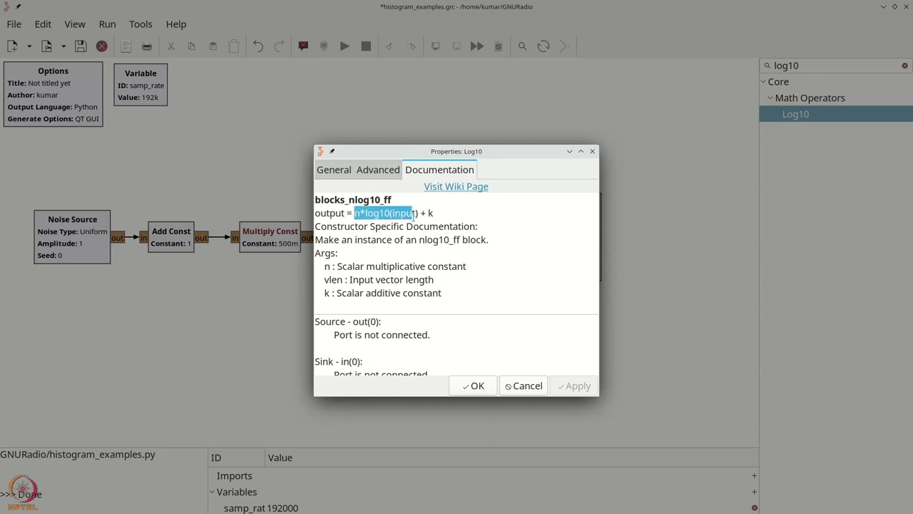
{"action": "left_click", "coordinate": [415, 213]}
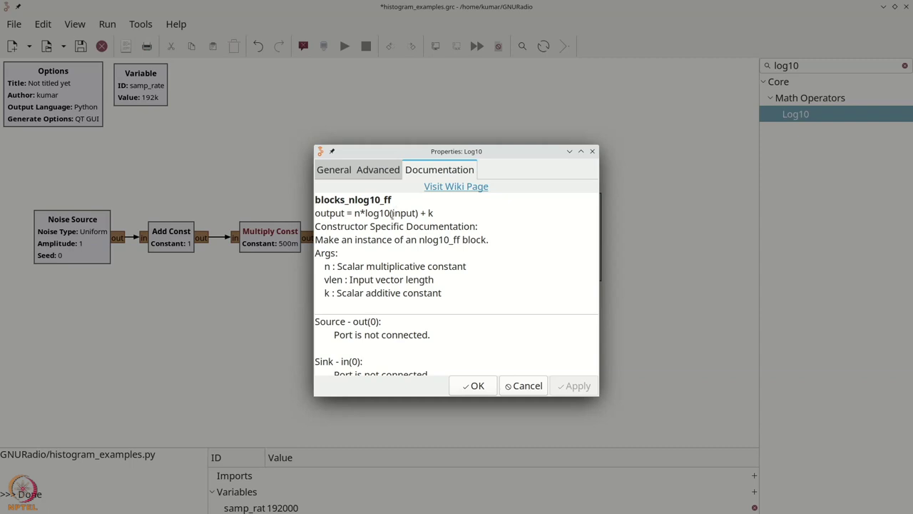
{"action": "left_click", "coordinate": [509, 386]}
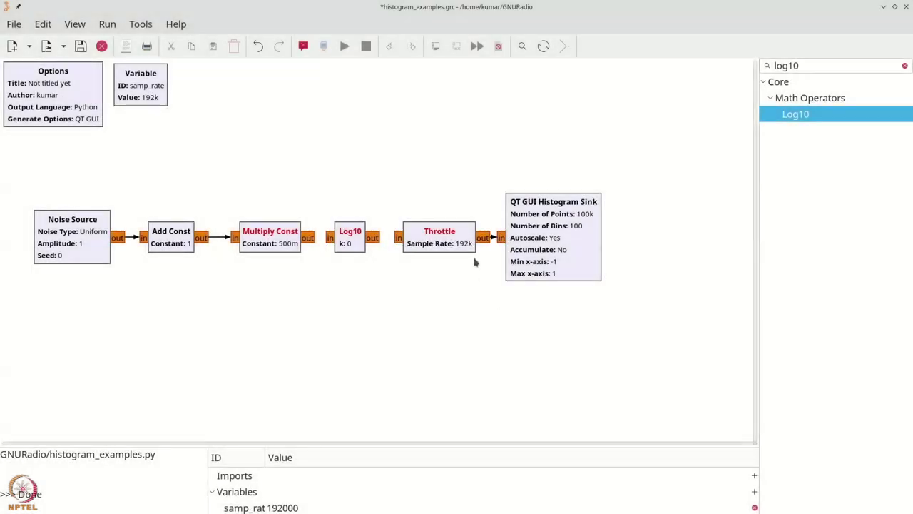
Find the Import block in the block library and place it in the empty area above the signal chain.
{"action": "key", "text": "ctrl+f"}
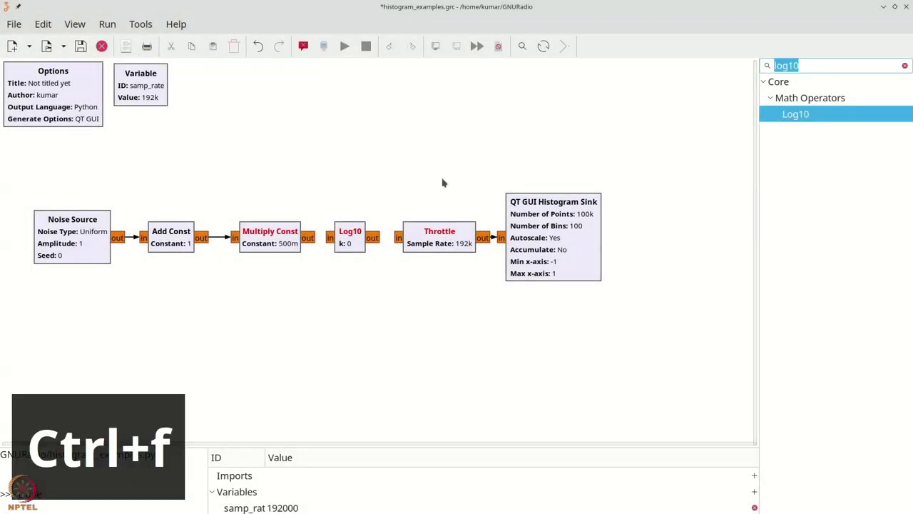
{"action": "type", "text": "l"}
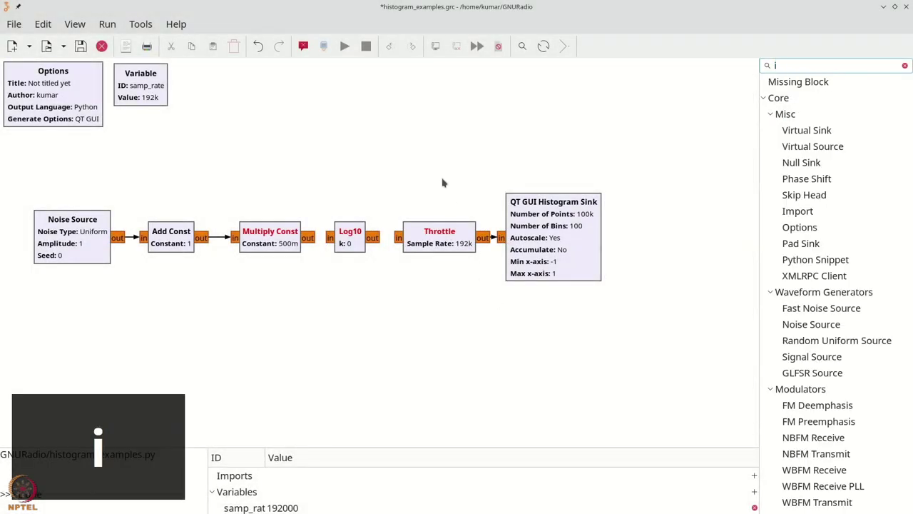
{"action": "type", "text": "mpo"}
{"action": "key", "text": "BackSpace"}
{"action": "key", "text": "BackSpace"}
{"action": "key", "text": "BackSpace"}
{"action": "key", "text": "BackSpace"}
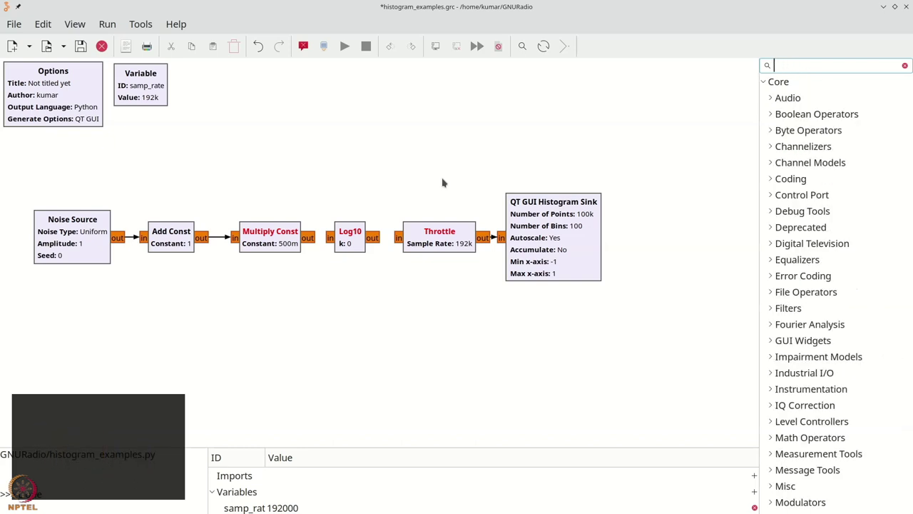
{"action": "type", "text": "impo"}
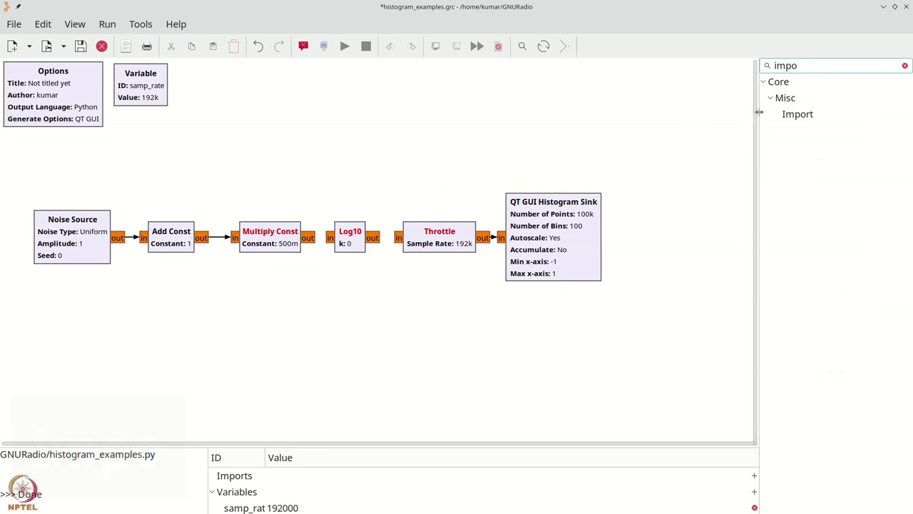
{"action": "left_click_drag", "start_coordinate": [797, 114], "coordinate": [311, 104]}
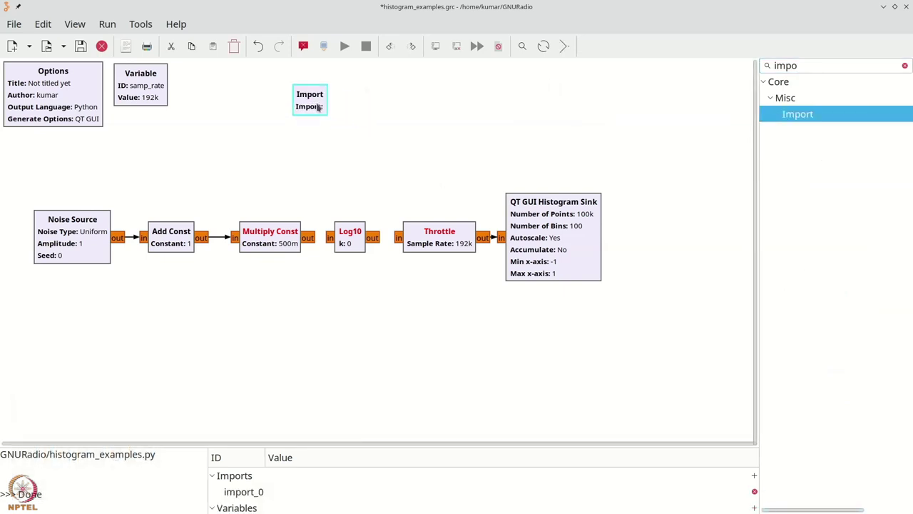
Set the Import block's statement to "import numpy as np".
{"action": "double_click", "coordinate": [311, 103]}
{"action": "left_click", "coordinate": [409, 187]}
{"action": "type", "text": "import "}
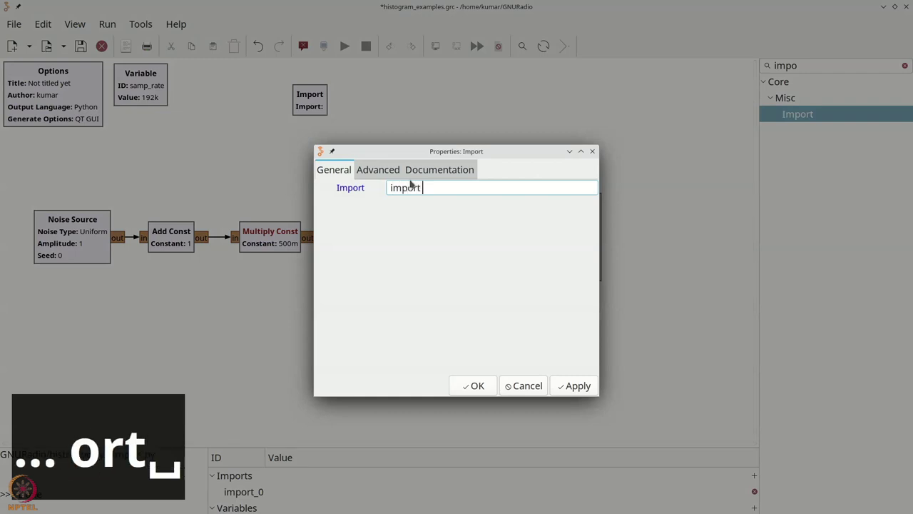
{"action": "type", "text": "numpy as np"}
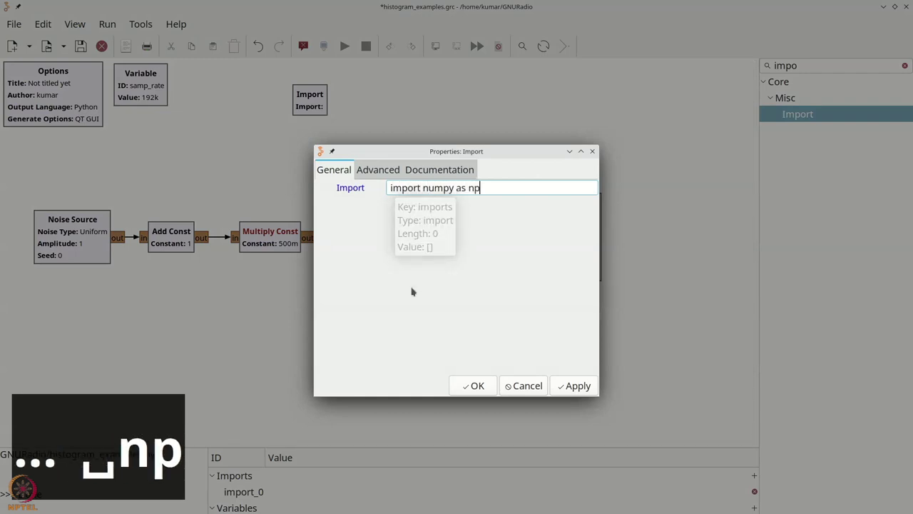
{"action": "left_click", "coordinate": [474, 385]}
Set the Log10 block's n parameter to -1 / np.log10(np.exp(1)).
{"action": "double_click", "coordinate": [345, 238]}
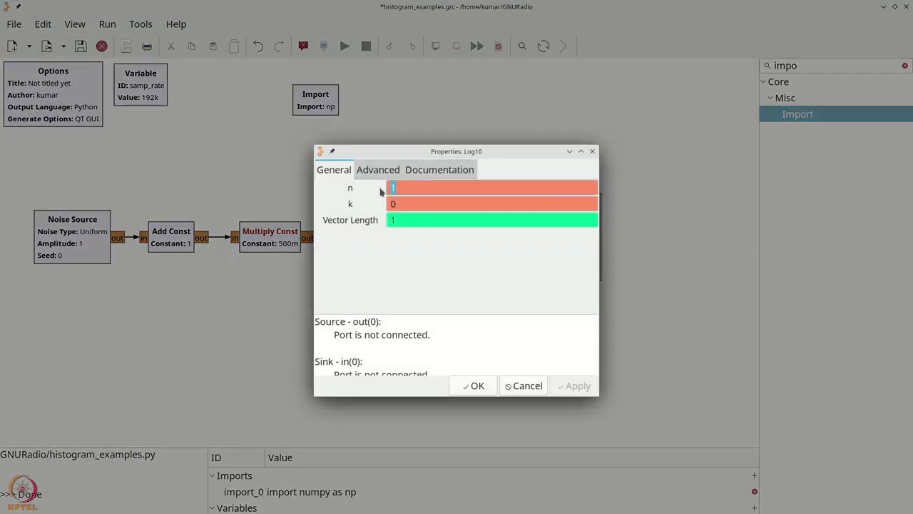
{"action": "type", "text": "-"}
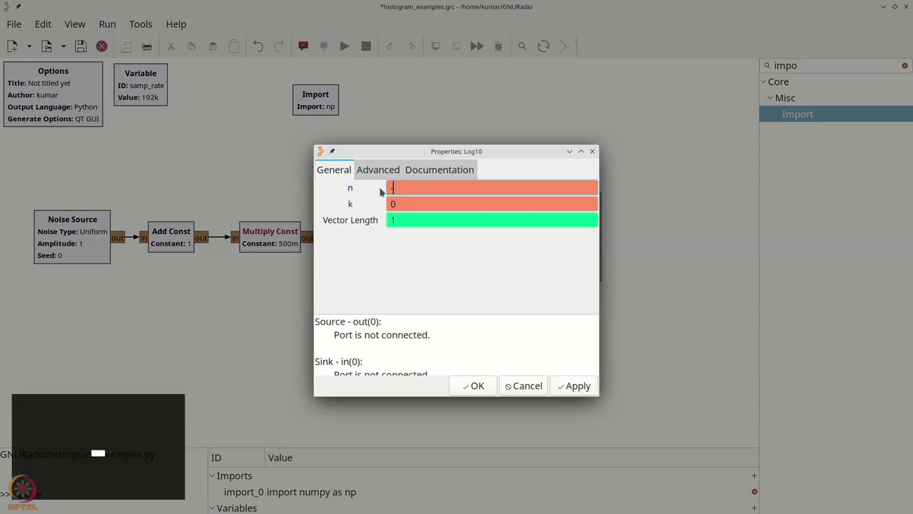
{"action": "type", "text": "1 /"}
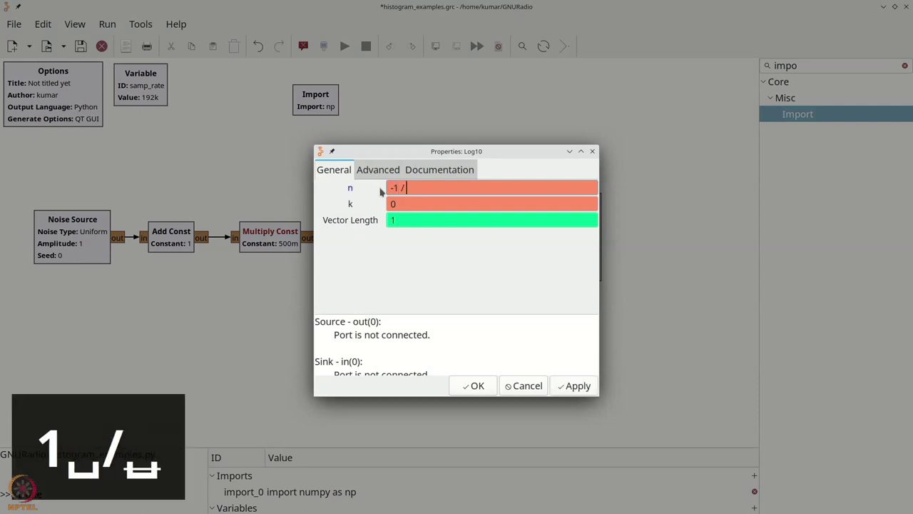
{"action": "type", "text": " np.lo"}
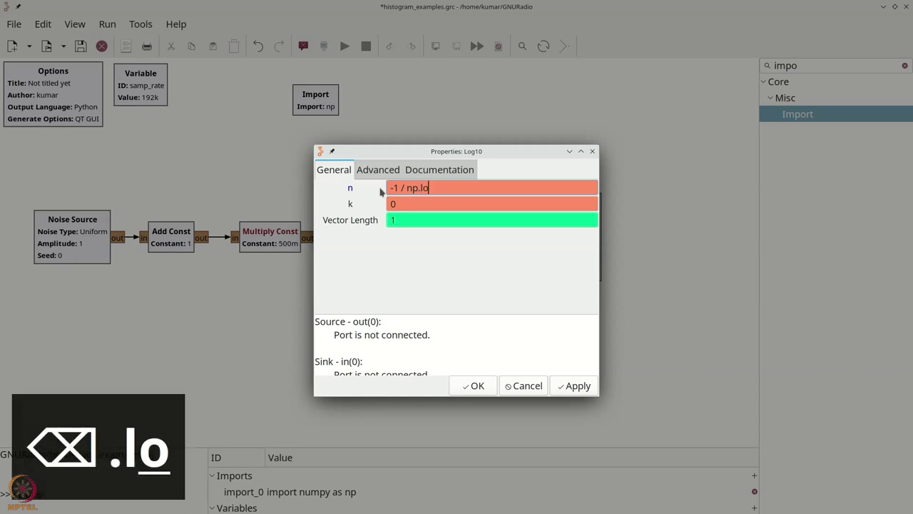
{"action": "type", "text": "g10(np"}
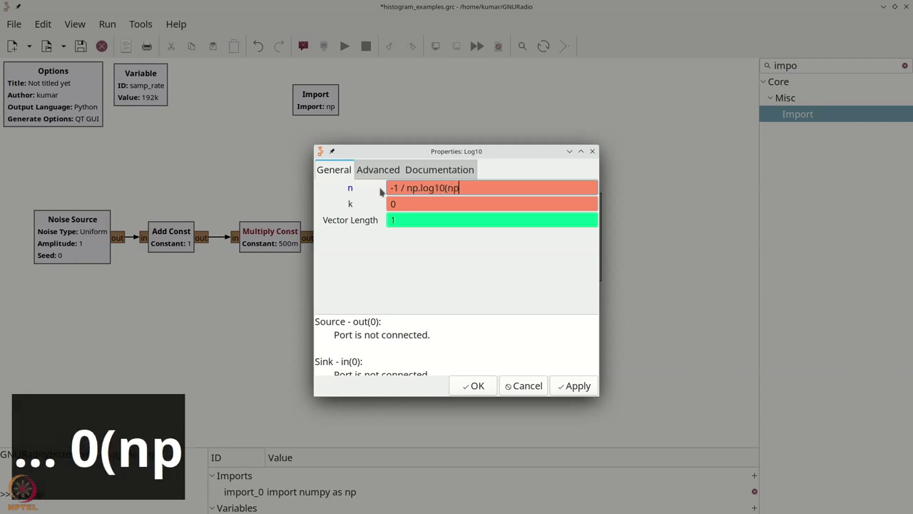
{"action": "type", "text": ".exp(1))"}
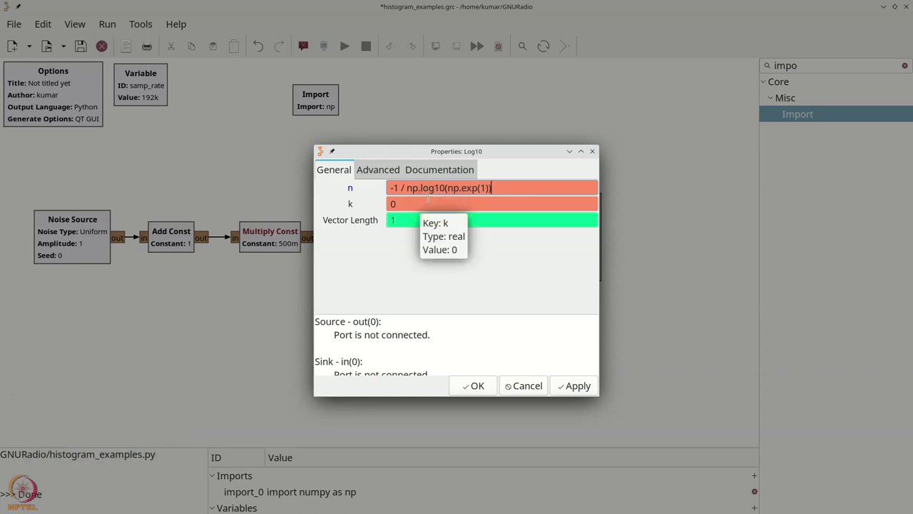
{"action": "left_click", "coordinate": [474, 386]}
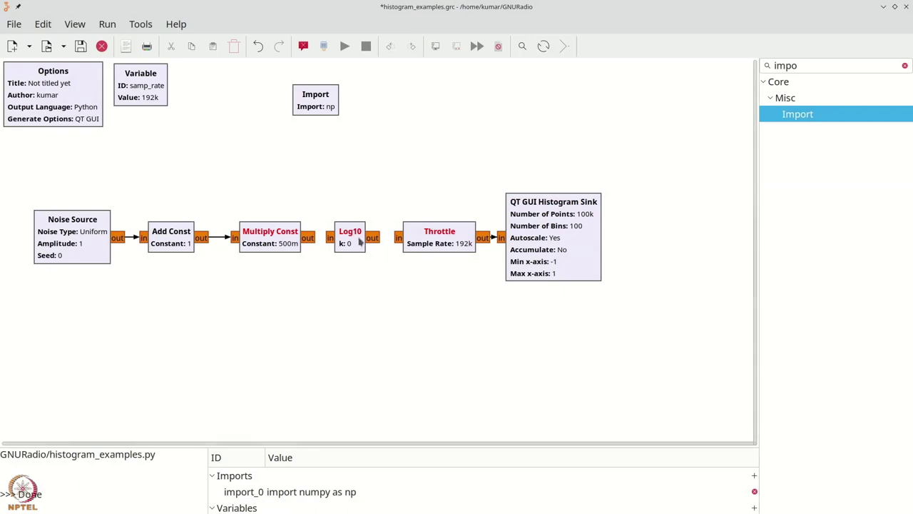
Connect Multiply Const through Log10 to the Throttle, and run the flowgraph to examine the histogram before closing it.
{"action": "left_click", "coordinate": [312, 241]}
{"action": "left_click", "coordinate": [329, 240]}
{"action": "left_click", "coordinate": [397, 241]}
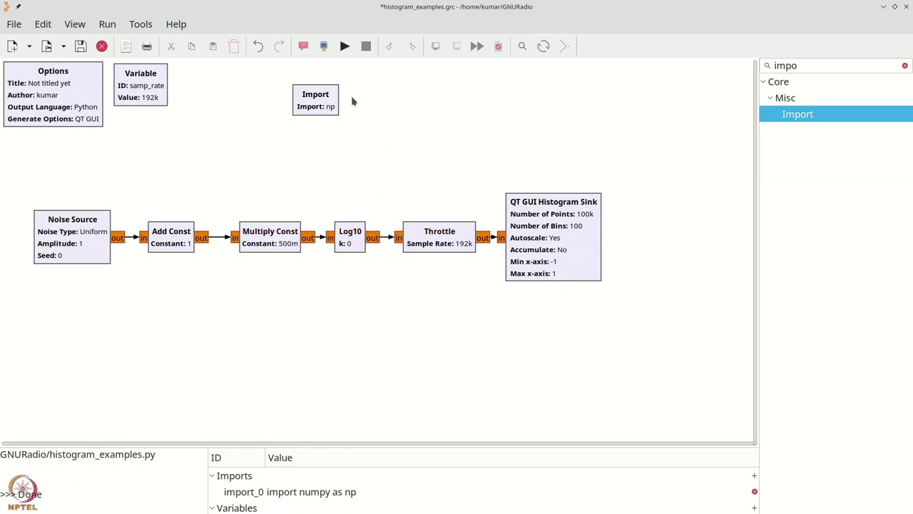
{"action": "left_click", "coordinate": [345, 46]}
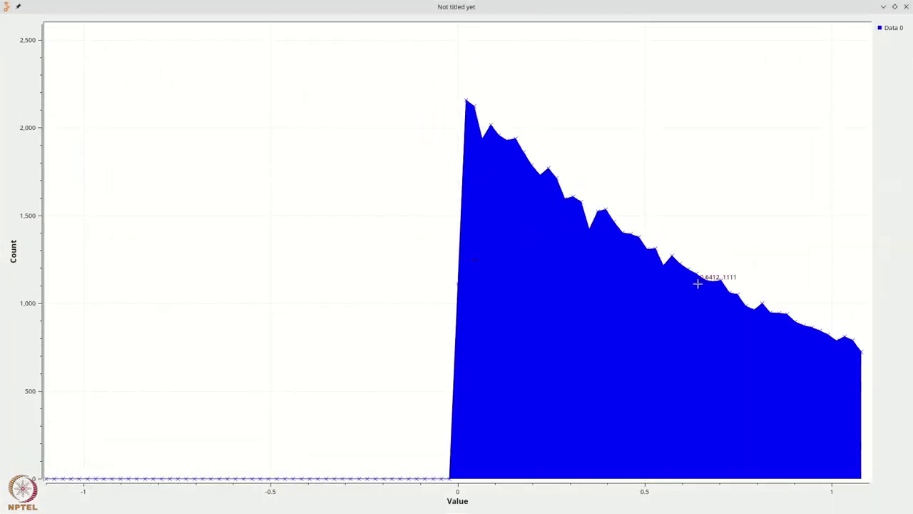
{"action": "left_click", "coordinate": [906, 7]}
Set the histogram sink's x-axis minimum to 0 and maximum to 5, and rerun the flowgraph to examine the plot before closing it.
{"action": "double_click", "coordinate": [571, 244]}
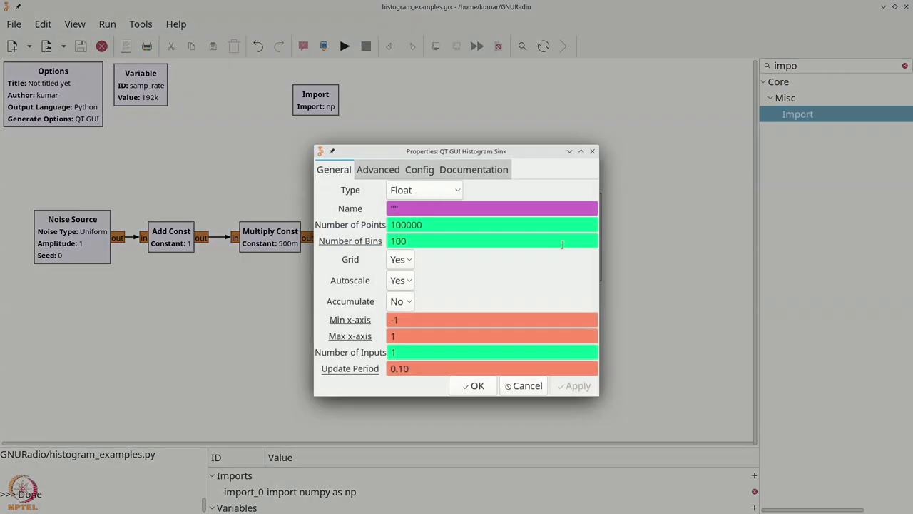
{"action": "triple_click", "coordinate": [394, 320]}
{"action": "type", "text": "0"}
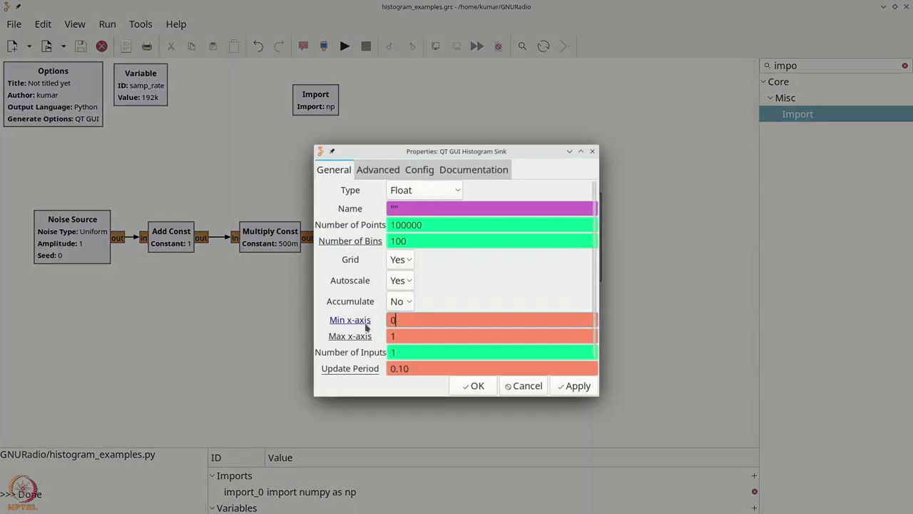
{"action": "triple_click", "coordinate": [394, 336]}
{"action": "type", "text": "5"}
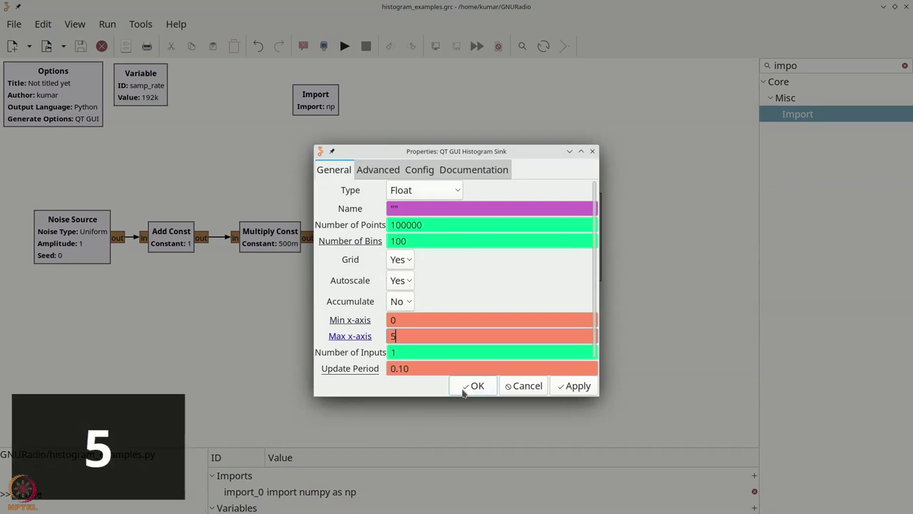
{"action": "left_click", "coordinate": [463, 391]}
{"action": "left_click", "coordinate": [344, 45]}
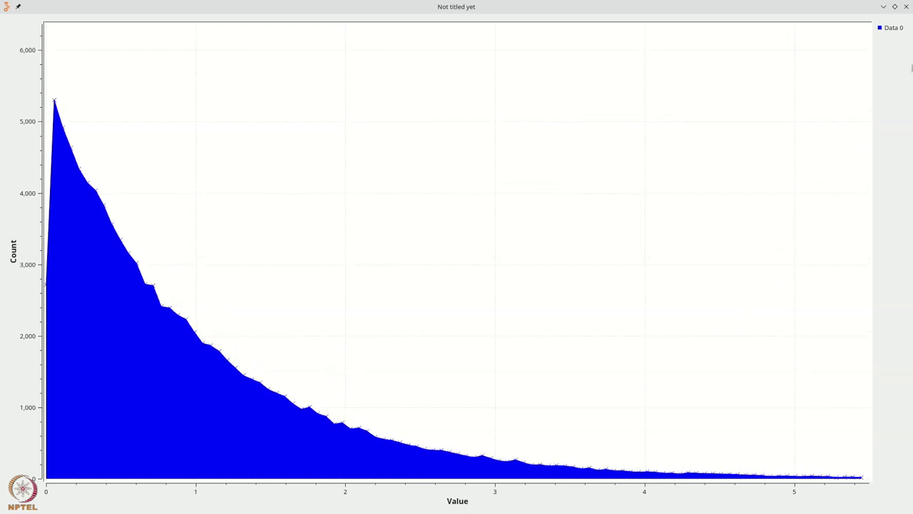
{"action": "left_click", "coordinate": [907, 7]}
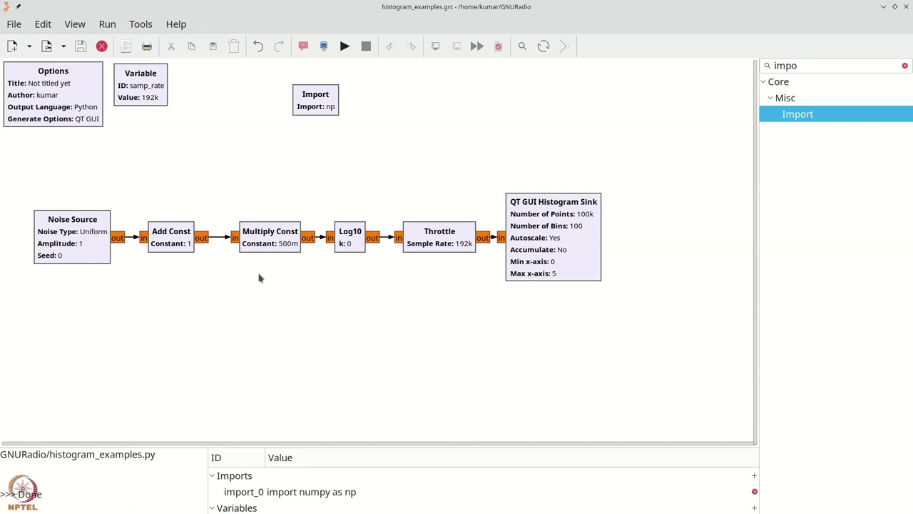
Delete the Add Const, Multiply Const and Log10 blocks from the signal chain.
{"action": "left_click", "coordinate": [184, 244]}
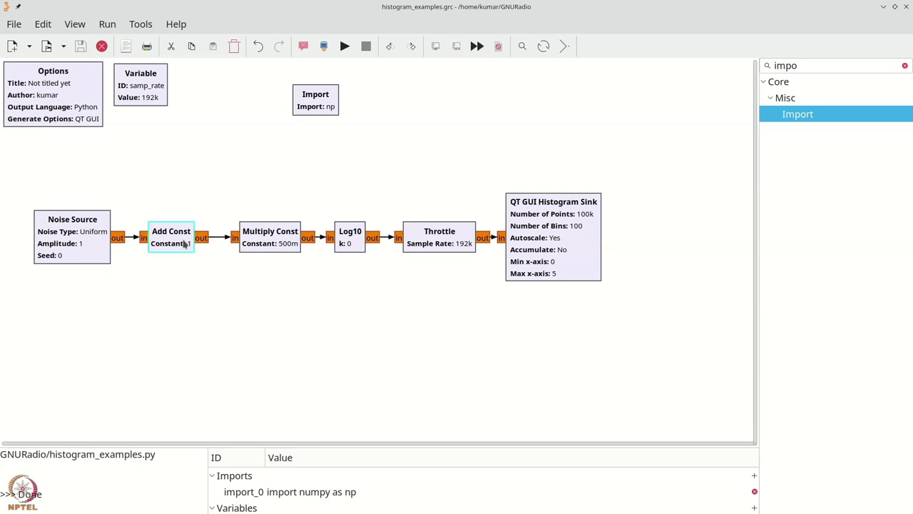
{"action": "key", "text": "Delete"}
{"action": "left_click", "coordinate": [263, 240]}
{"action": "key", "text": "Delete"}
{"action": "left_click", "coordinate": [342, 245]}
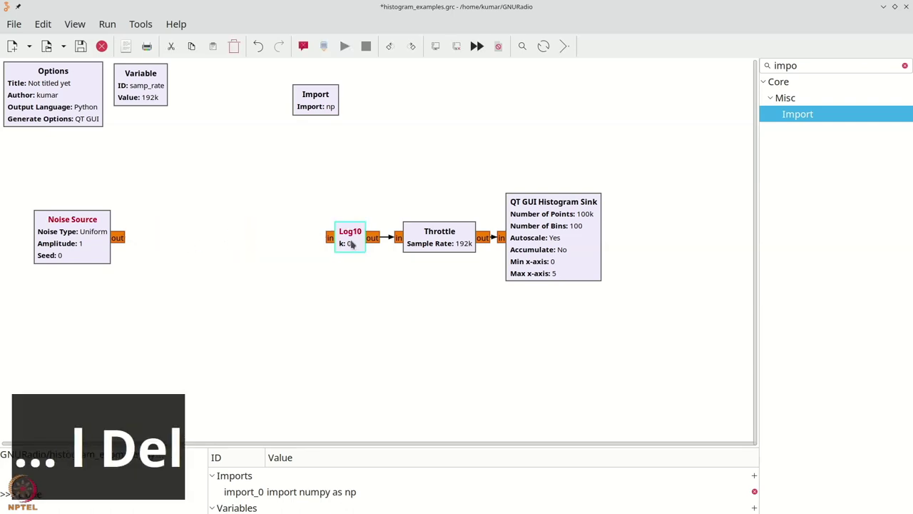
{"action": "key", "text": "Delete"}
Move the Noise Source, Throttle and QT GUI Histogram Sink closer together to close the gap left in the chain.
{"action": "left_click_drag", "start_coordinate": [93, 239], "coordinate": [286, 239]}
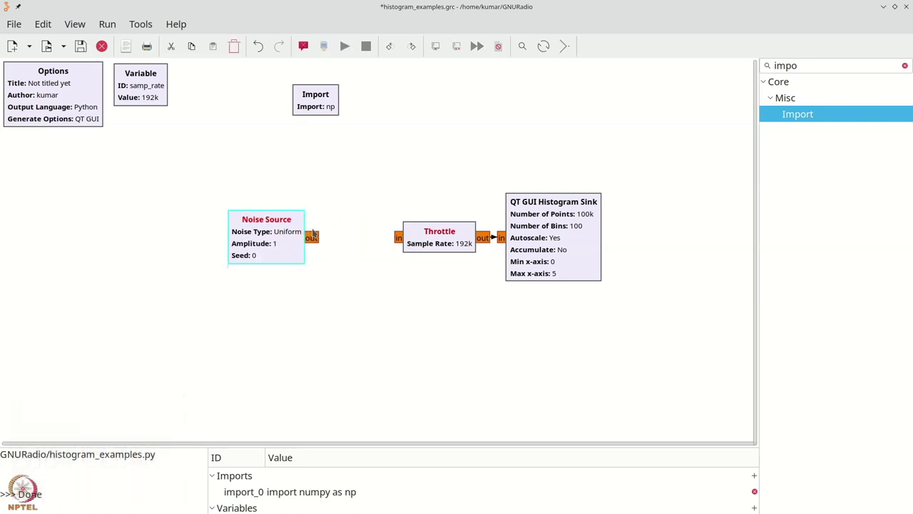
{"action": "left_click", "coordinate": [411, 240]}
{"action": "left_click_drag", "start_coordinate": [411, 240], "coordinate": [357, 240]}
{"action": "left_click_drag", "start_coordinate": [526, 238], "coordinate": [497, 238]}
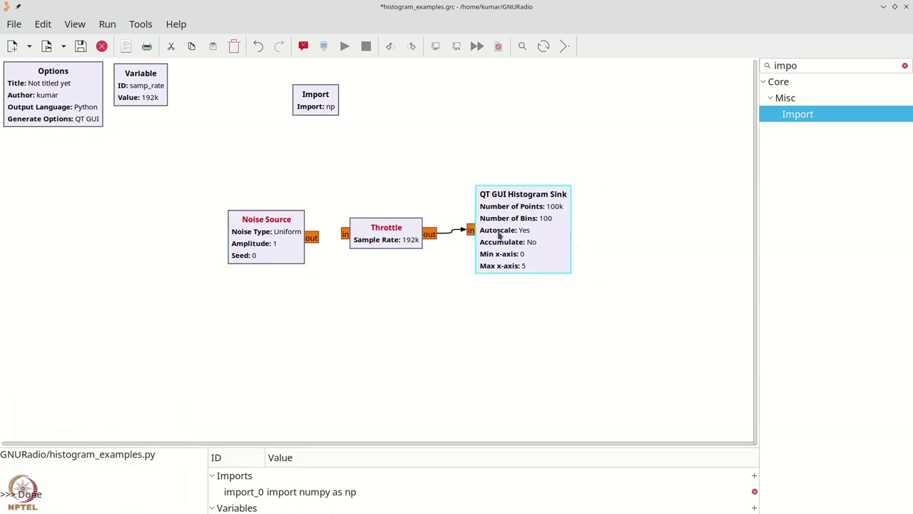
{"action": "scroll", "coordinate": [411, 270], "scroll_direction": "up", "scroll_amount": 1}
{"action": "left_click_drag", "start_coordinate": [324, 262], "coordinate": [270, 263]}
{"action": "left_click_drag", "start_coordinate": [432, 270], "coordinate": [387, 273]}
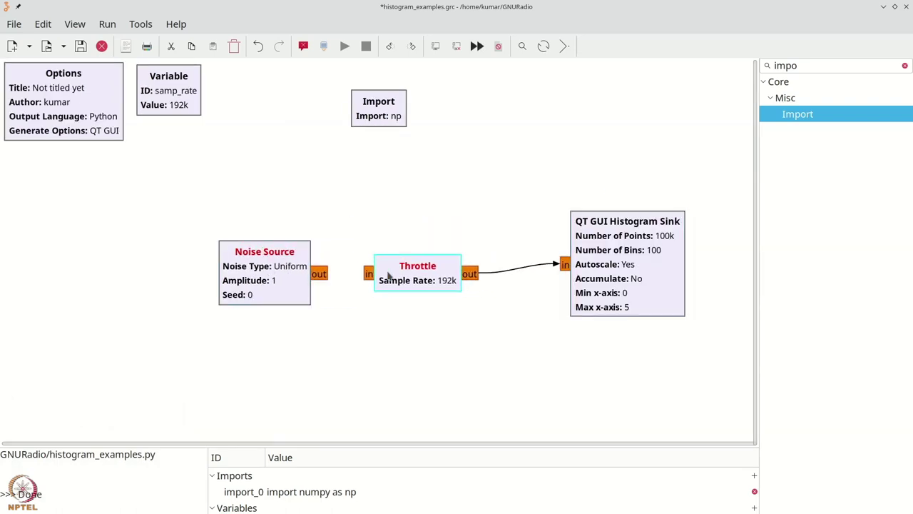
{"action": "left_click_drag", "start_coordinate": [611, 276], "coordinate": [565, 286]}
Align the Throttle with the Noise Source and connect the Noise Source output to the Throttle input.
{"action": "left_click", "coordinate": [331, 278]}
{"action": "left_click_drag", "start_coordinate": [376, 279], "coordinate": [373, 279]}
{"action": "left_click", "coordinate": [363, 276]}
{"action": "left_click", "coordinate": [319, 275]}
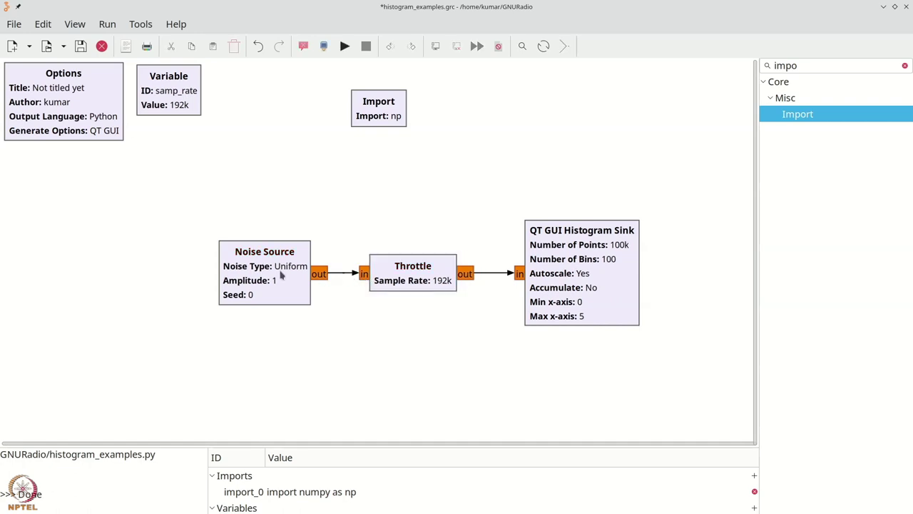
Set the Noise Source's noise type to Gaussian.
{"action": "double_click", "coordinate": [294, 264]}
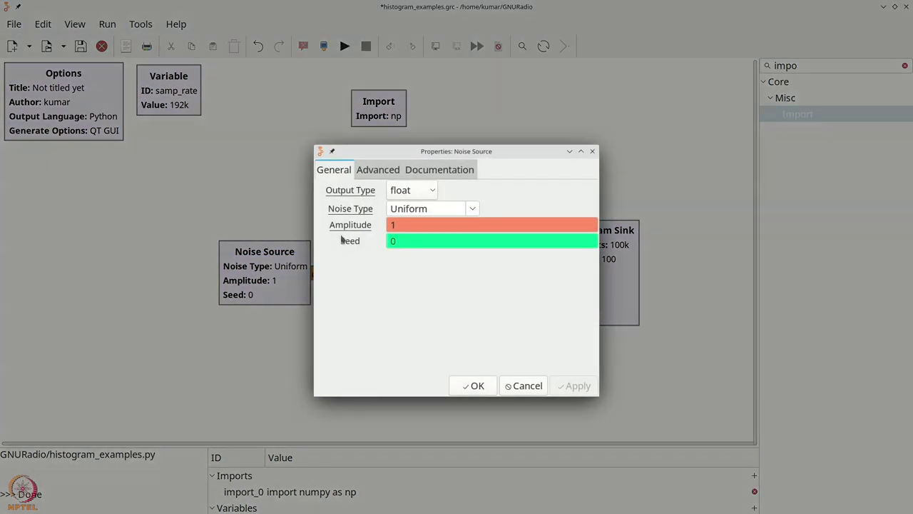
{"action": "left_click", "coordinate": [473, 209]}
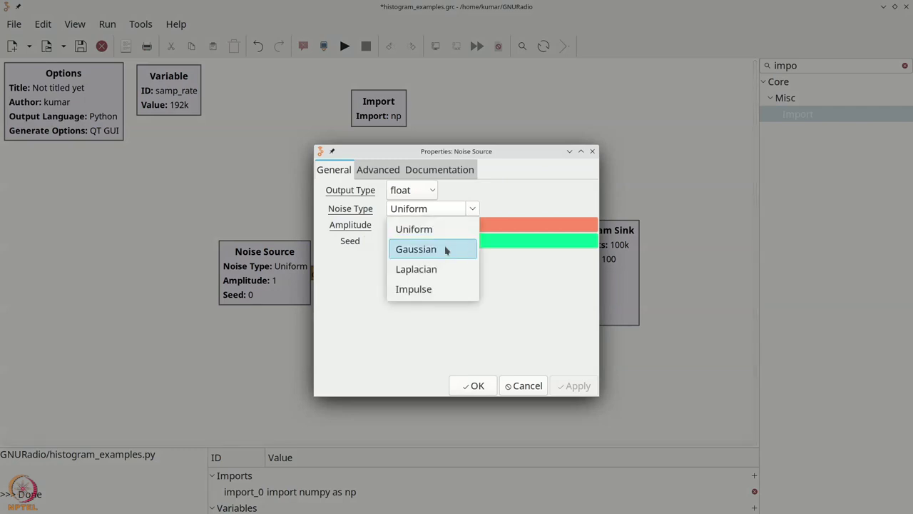
{"action": "left_click", "coordinate": [418, 249]}
{"action": "left_click", "coordinate": [475, 385]}
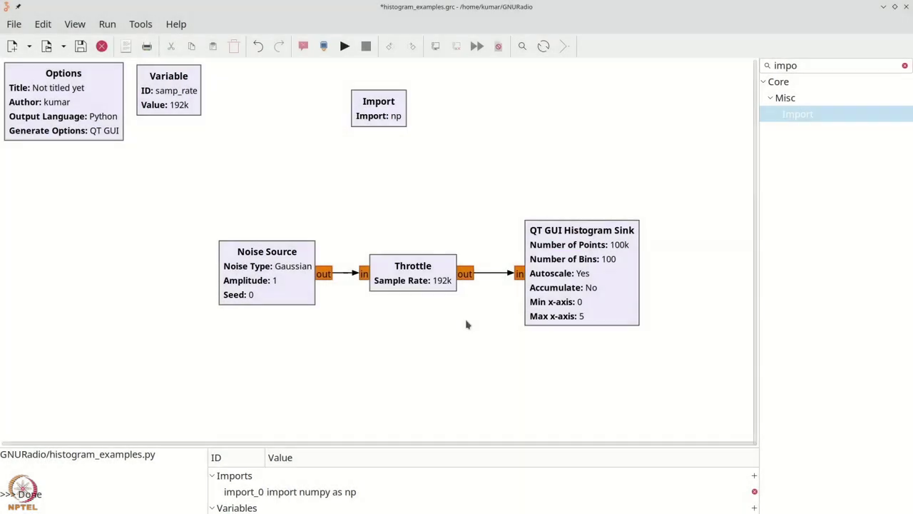
Set the histogram sink's x-axis minimum to -4 and maximum to 4, keeping autoscale on.
{"action": "double_click", "coordinate": [564, 278]}
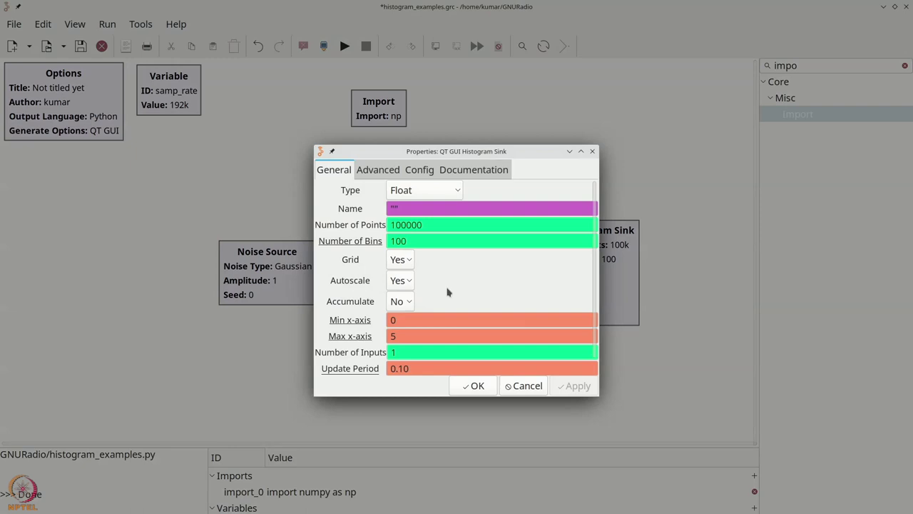
{"action": "left_click", "coordinate": [403, 282]}
{"action": "left_click", "coordinate": [406, 281]}
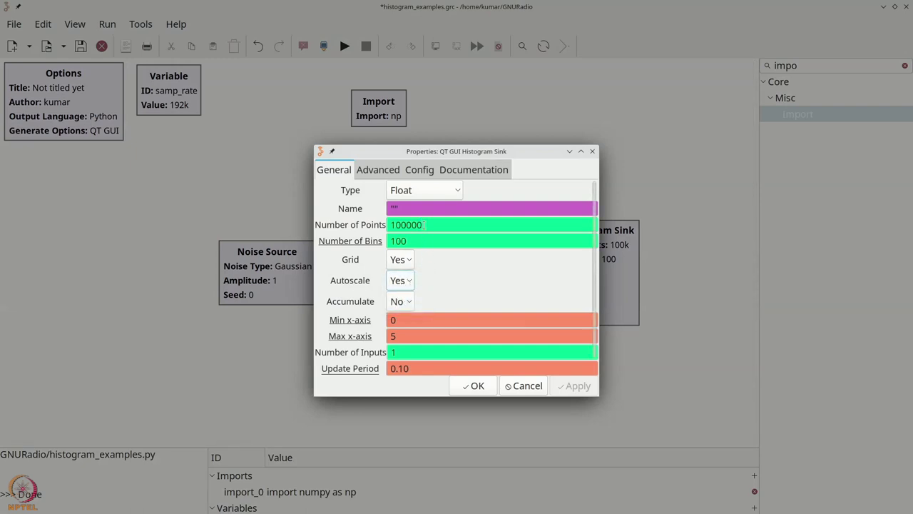
{"action": "left_click", "coordinate": [415, 319]}
{"action": "type", "text": "-4"}
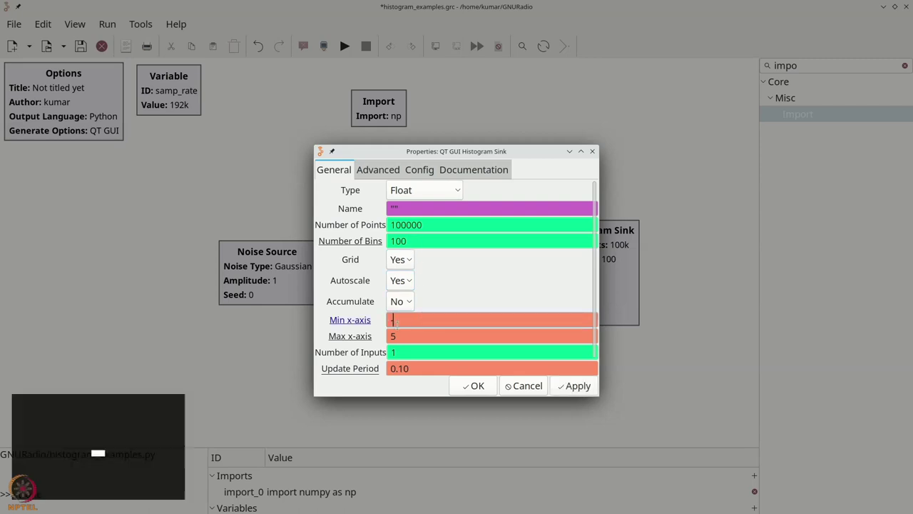
{"action": "key", "text": "Tab"}
{"action": "type", "text": "4"}
{"action": "left_click", "coordinate": [476, 386]}
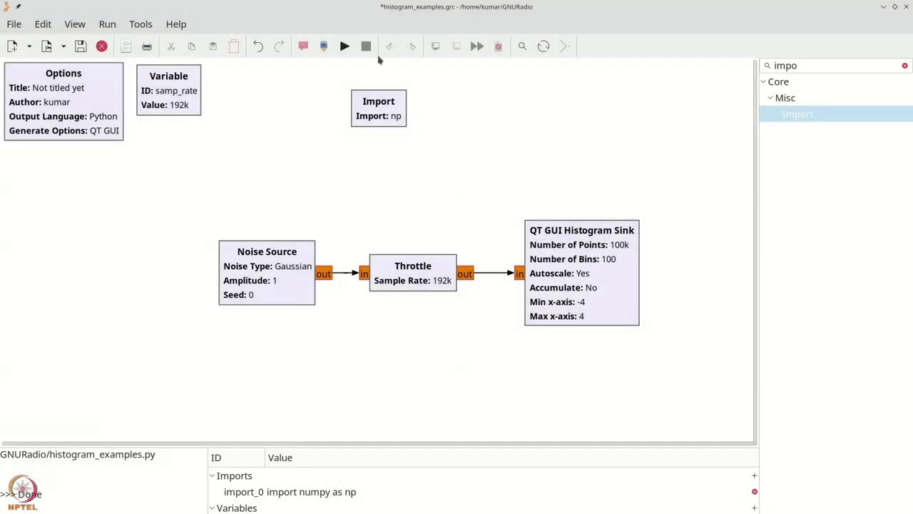
Run the flowgraph to examine the Gaussian noise histogram, close the plot, and review the Noise Source's amplitude setting.
{"action": "left_click", "coordinate": [345, 46]}
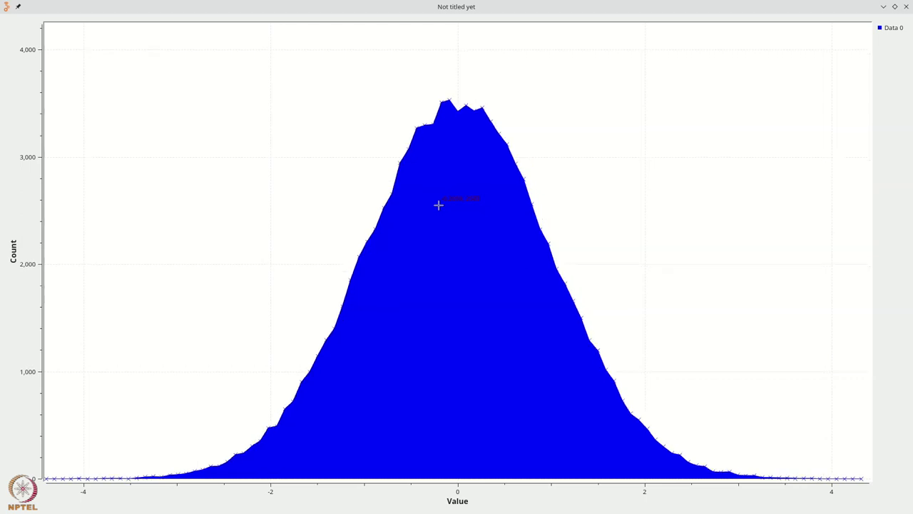
{"action": "left_click", "coordinate": [906, 8]}
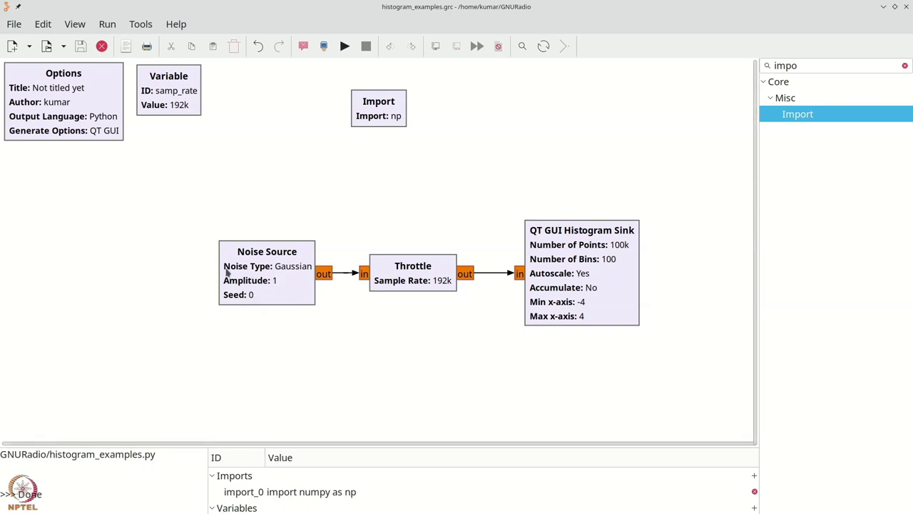
{"action": "double_click", "coordinate": [272, 281]}
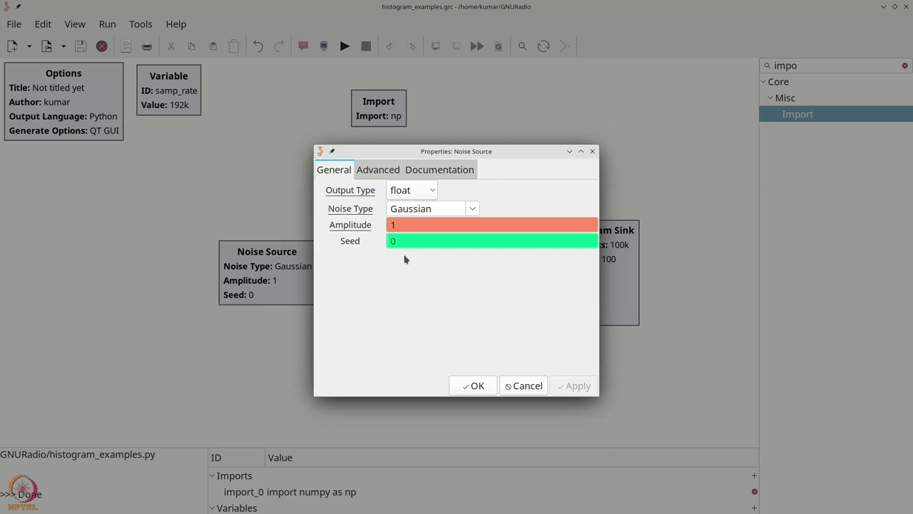
{"action": "left_click", "coordinate": [462, 388]}
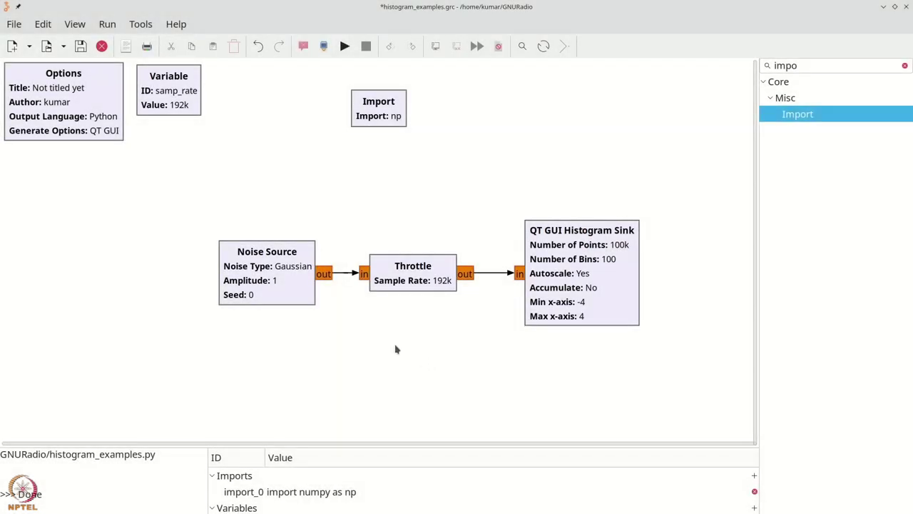
Search the block library for range and place a QT GUI Range block beside the Import block.
{"action": "key", "text": "ctrl+f"}
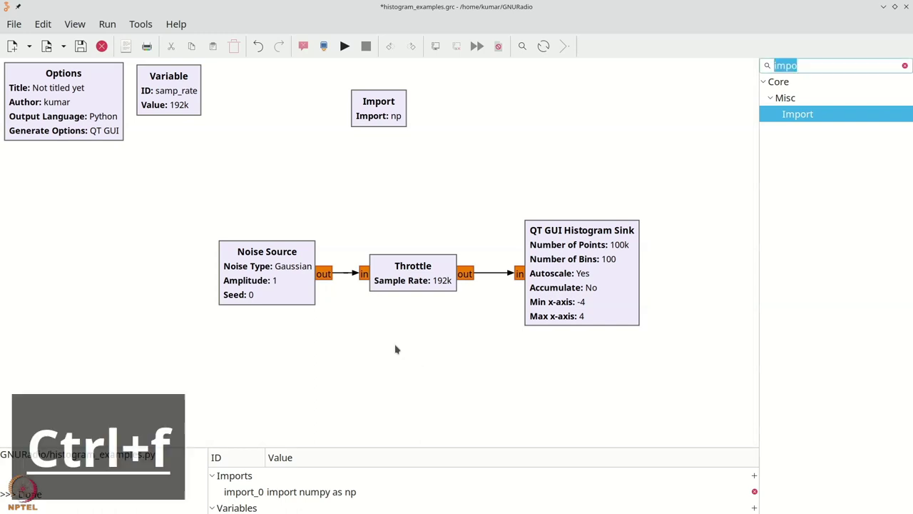
{"action": "type", "text": "range"}
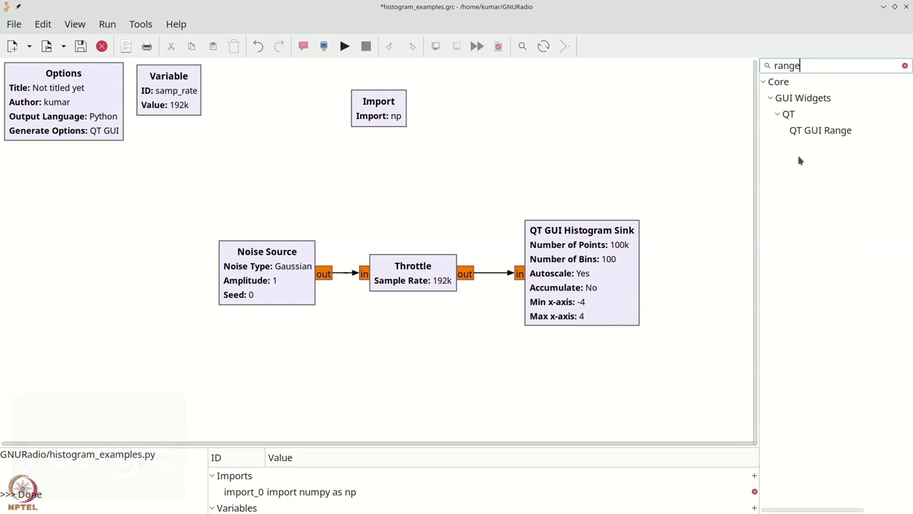
{"action": "left_click_drag", "start_coordinate": [815, 130], "coordinate": [492, 127]}
Configure the QT GUI Range block with ID noisestd, default value 1, stop 3 and step 0.1.
{"action": "double_click", "coordinate": [508, 132]}
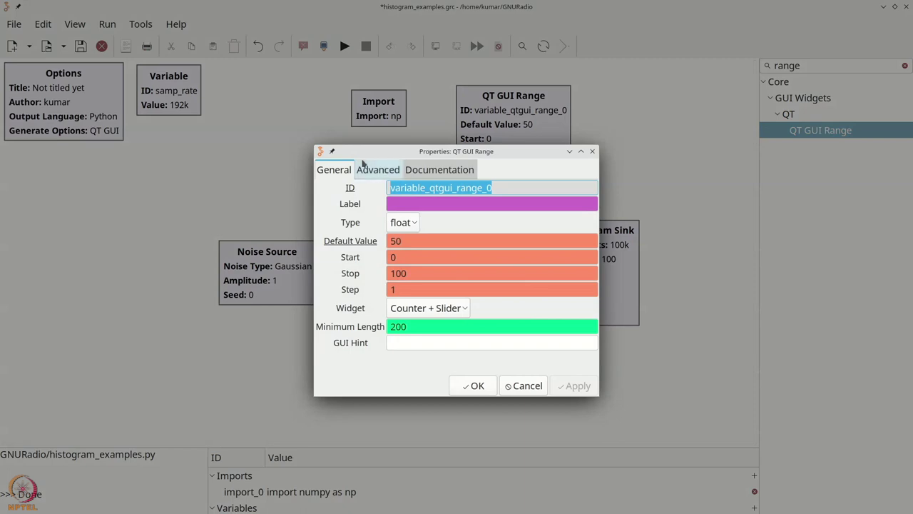
{"action": "type", "text": "noisestd"}
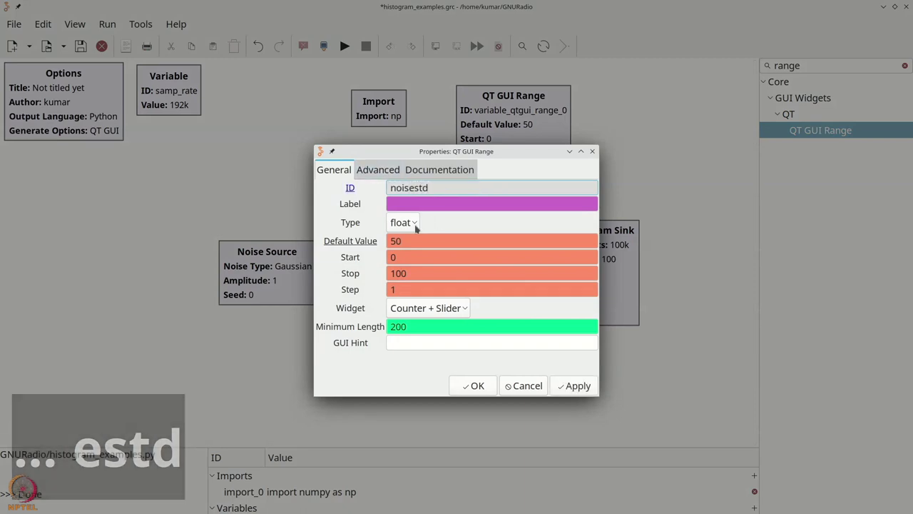
{"action": "double_click", "coordinate": [395, 240]}
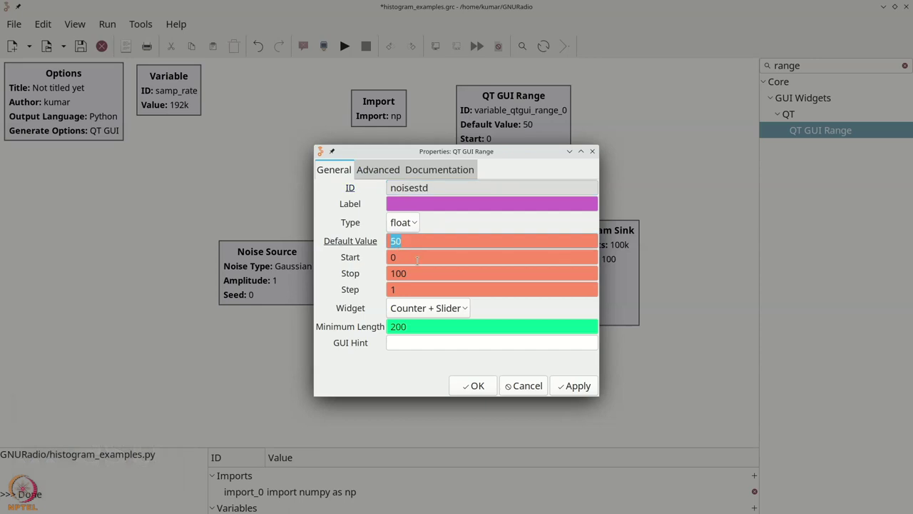
{"action": "type", "text": "1"}
{"action": "double_click", "coordinate": [397, 273]}
{"action": "type", "text": "3"}
{"action": "double_click", "coordinate": [391, 289]}
{"action": "type", "text": "0.1"}
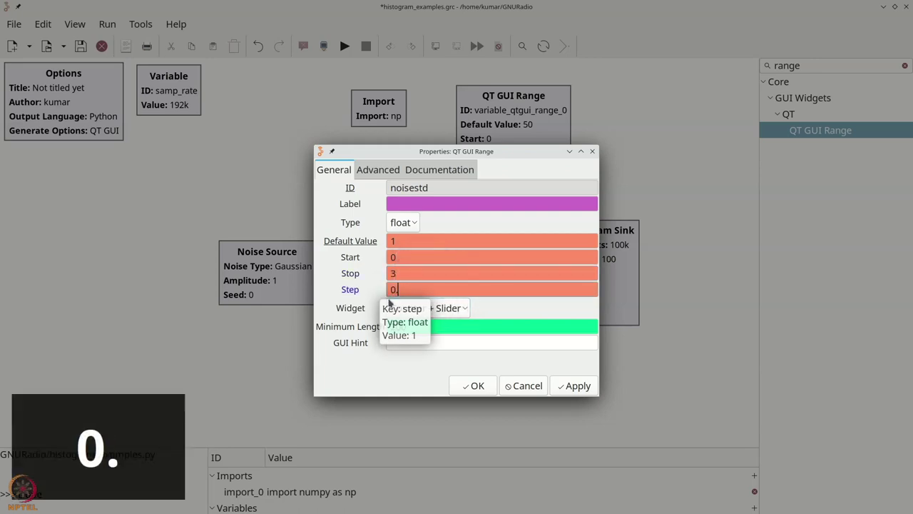
{"action": "left_click", "coordinate": [467, 385]}
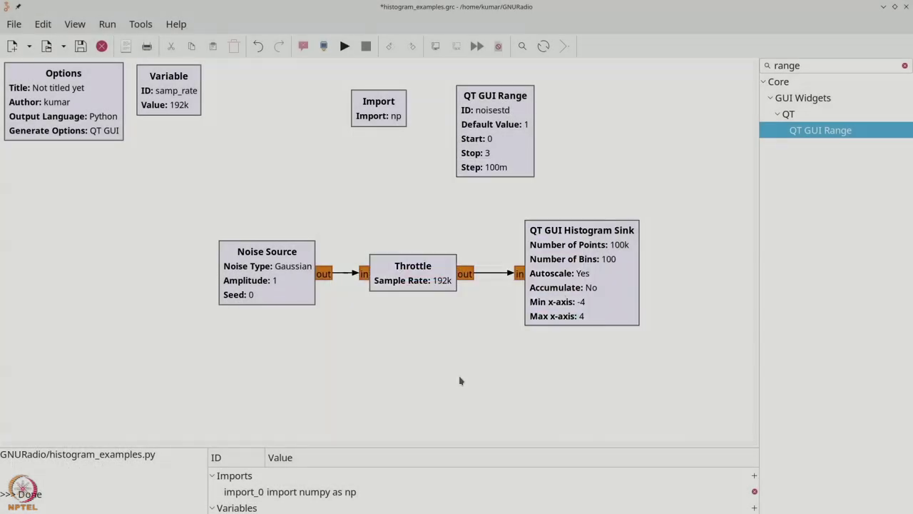
Set the Noise Source's amplitude to the variable noisestd.
{"action": "double_click", "coordinate": [285, 269]}
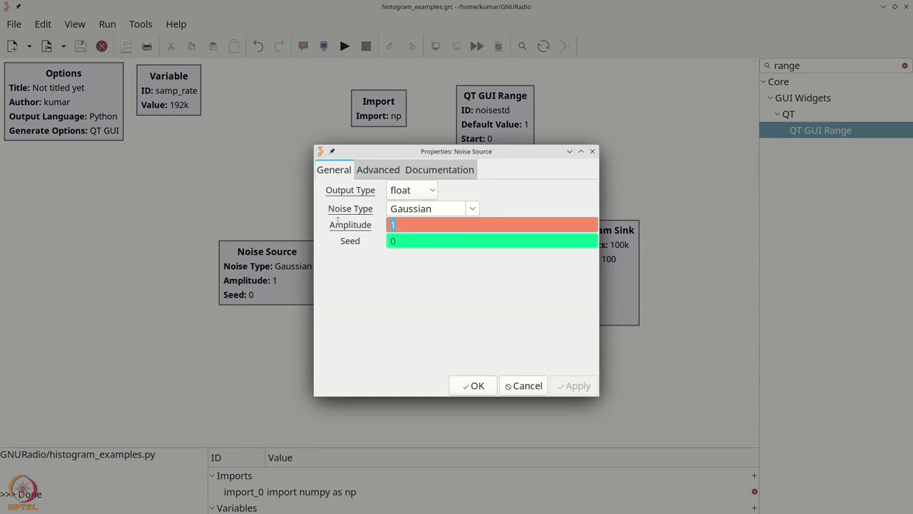
{"action": "type", "text": "noisr"}
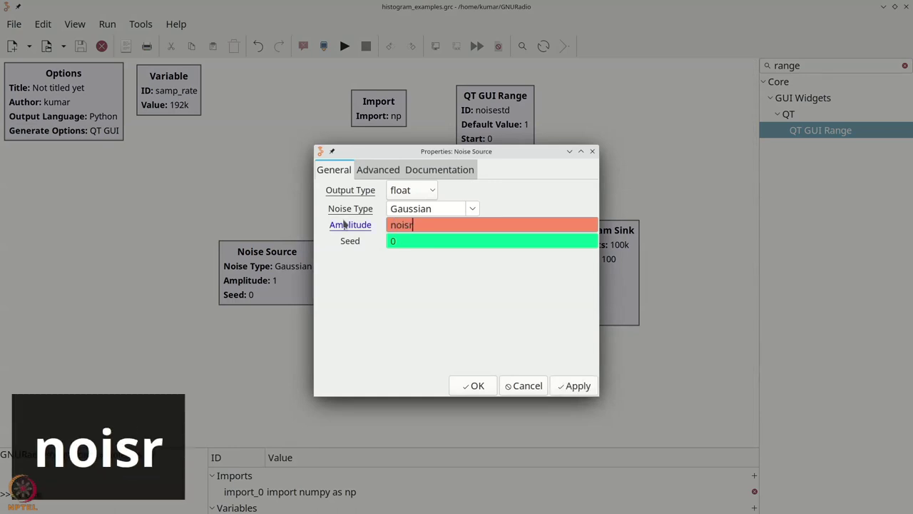
{"action": "key", "text": "BackSpace"}
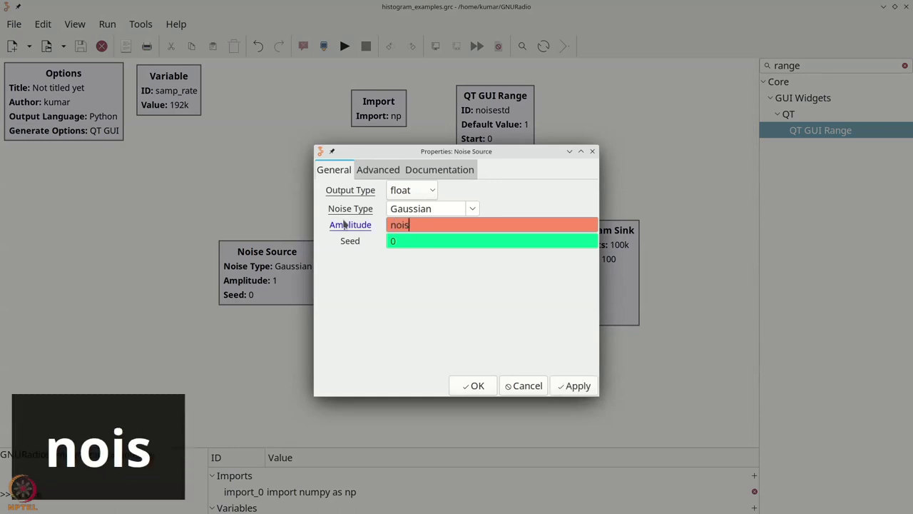
{"action": "type", "text": "eatd"}
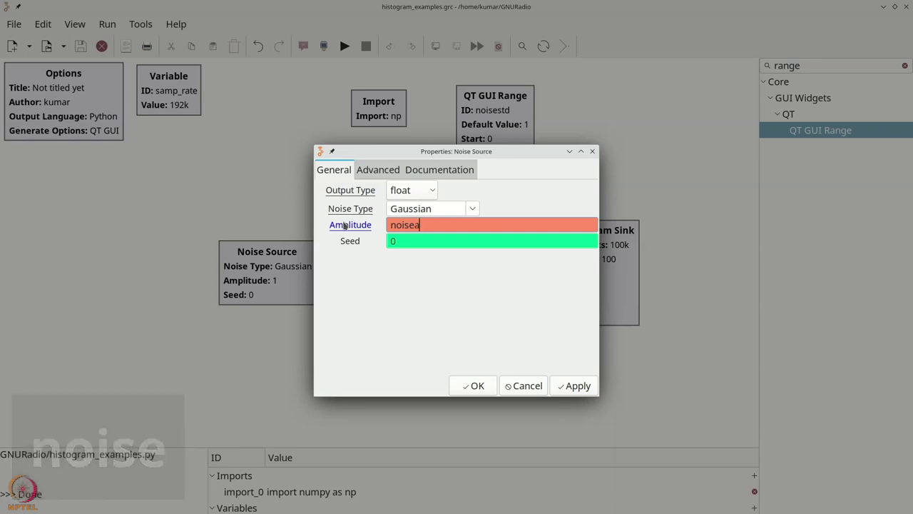
{"action": "left_click", "coordinate": [475, 385]}
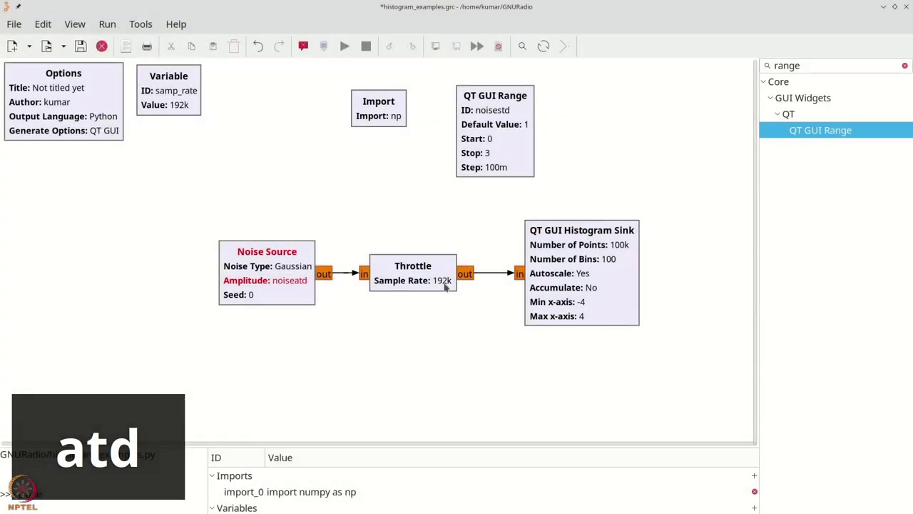
{"action": "double_click", "coordinate": [299, 280]}
{"action": "left_click_drag", "start_coordinate": [420, 225], "coordinate": [417, 225]}
{"action": "type", "text": "sestd"}
{"action": "key", "text": "Return"}
Run the flowgraph, lower noisestd to 0, and raise it in steps of 0.1 to 0.6 while examining the histogram.
{"action": "left_click", "coordinate": [344, 46]}
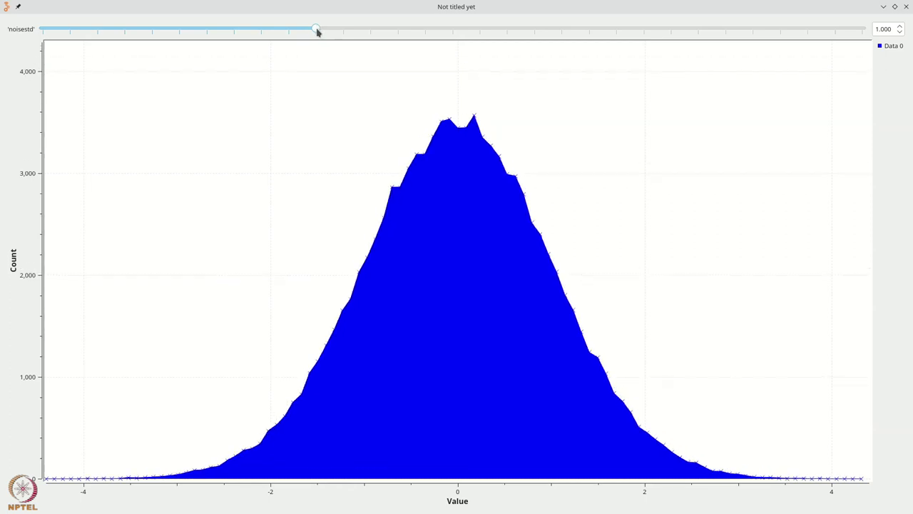
{"action": "left_click_drag", "start_coordinate": [316, 32], "coordinate": [12, 30]}
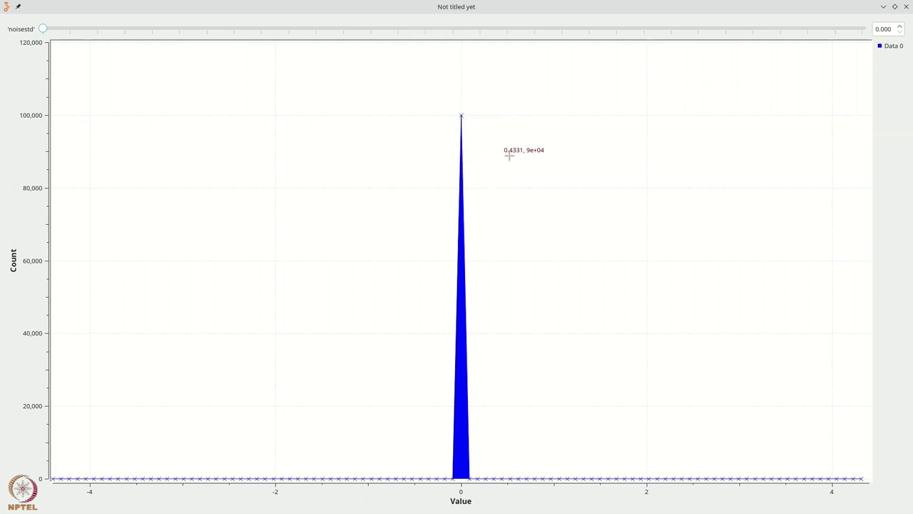
{"action": "left_click", "coordinate": [900, 27]}
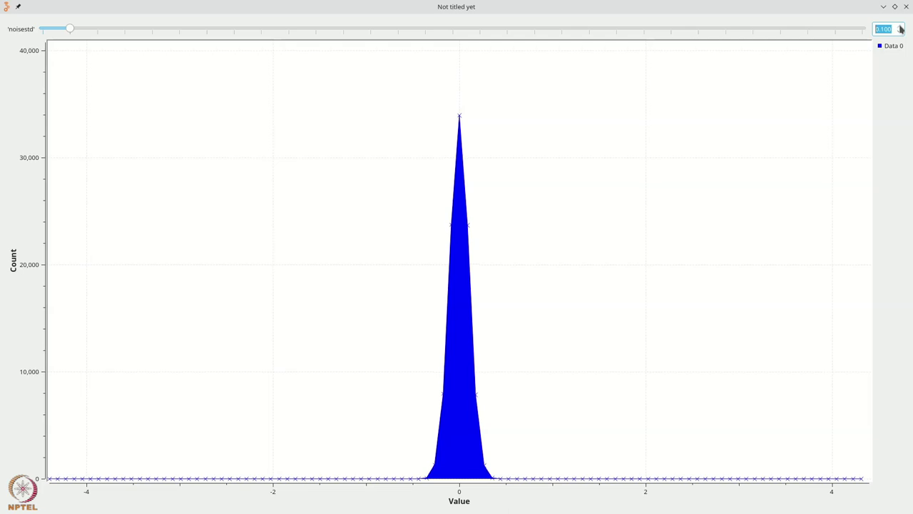
{"action": "left_click", "coordinate": [900, 29]}
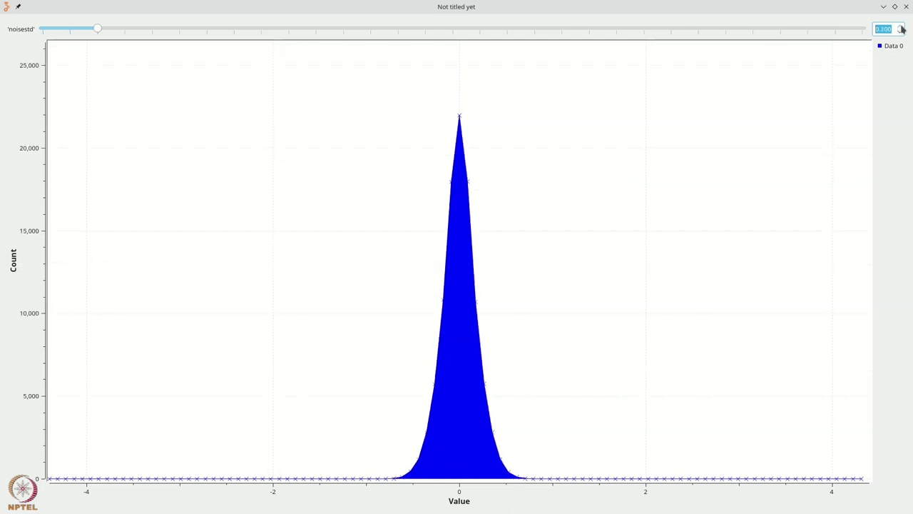
{"action": "left_click", "coordinate": [901, 28]}
{"action": "left_click", "coordinate": [900, 29]}
{"action": "left_click", "coordinate": [900, 28]}
{"action": "left_click", "coordinate": [900, 28]}
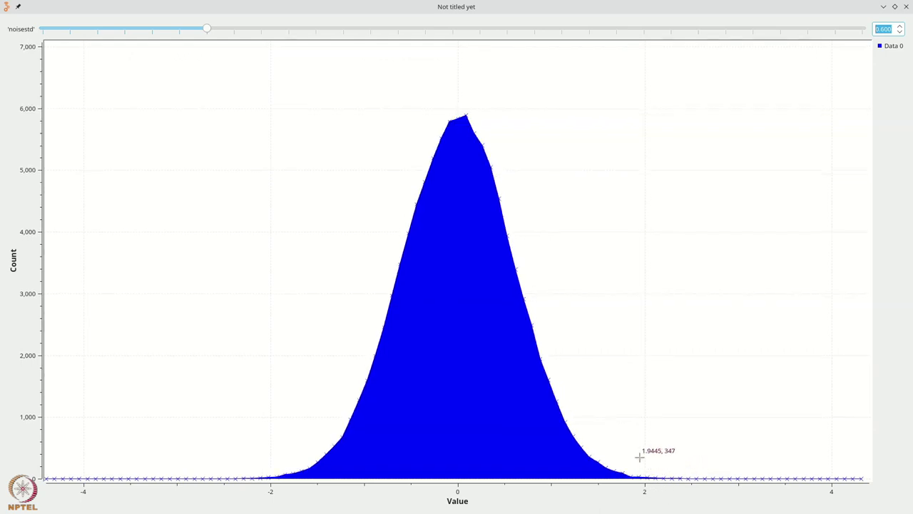
Examine the positive tail of the histogram around value 2 and beyond at close range.
{"action": "left_click_drag", "start_coordinate": [630, 443], "coordinate": [688, 489]}
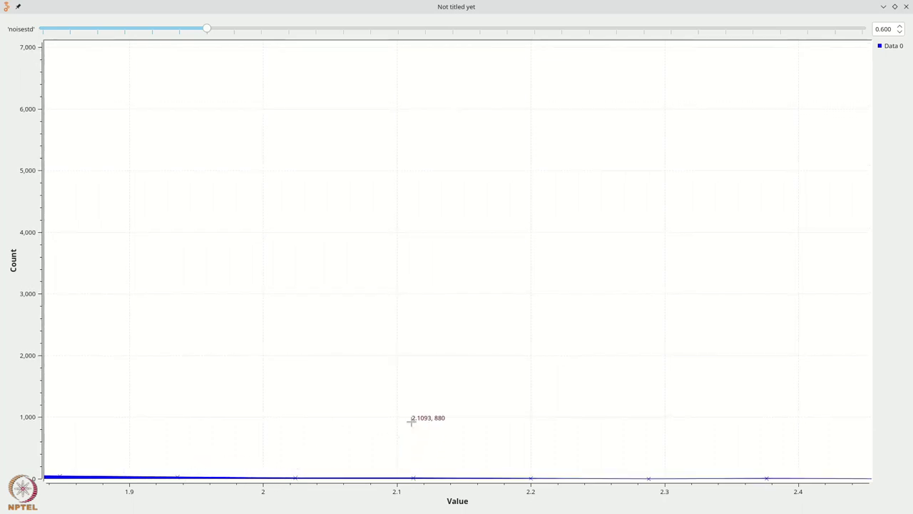
{"action": "right_click", "coordinate": [471, 340]}
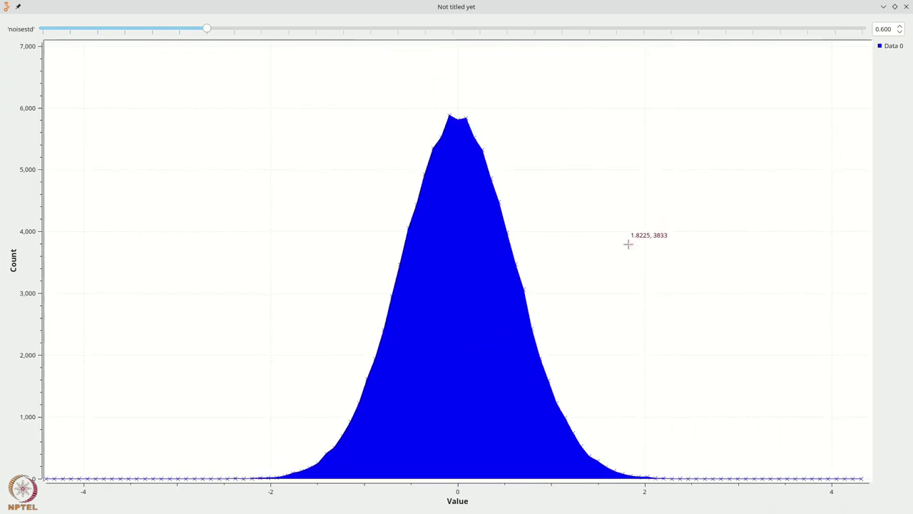
{"action": "left_click_drag", "start_coordinate": [644, 448], "coordinate": [749, 489]}
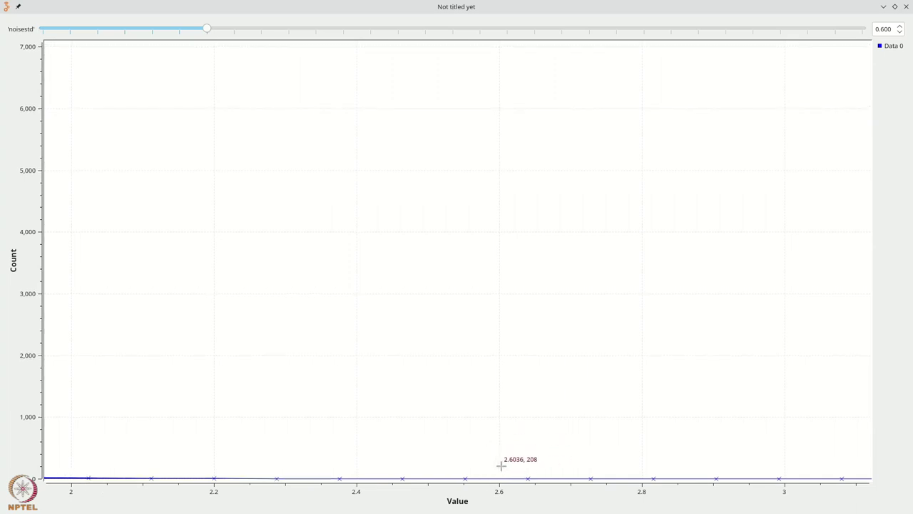
Raise noisestd in steps of 0.1 to 1.0 and examine the whole histogram at full scale.
{"action": "left_click", "coordinate": [900, 26]}
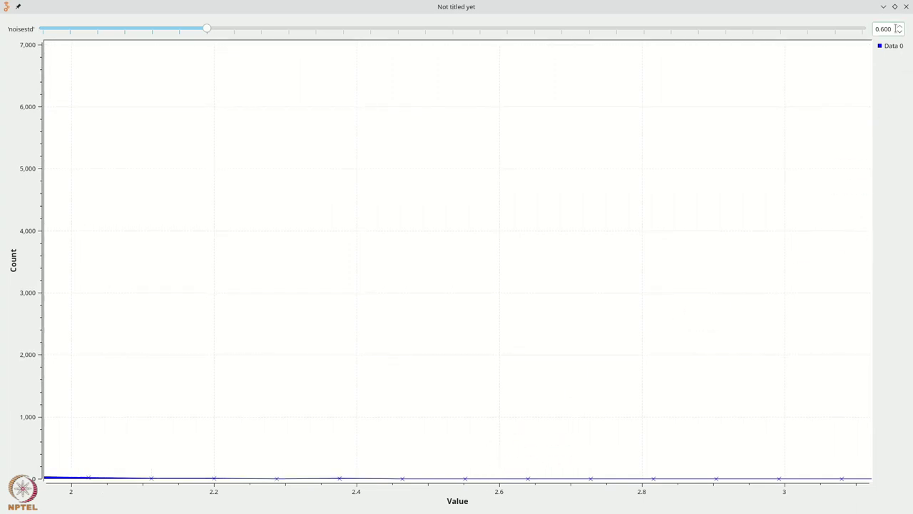
{"action": "left_click", "coordinate": [900, 26]}
{"action": "left_click", "coordinate": [901, 26]}
{"action": "left_click", "coordinate": [901, 27]}
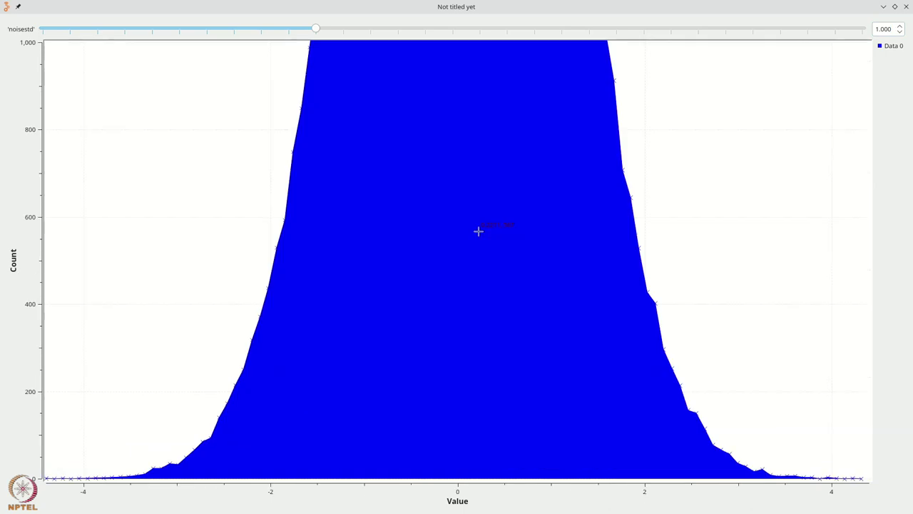
{"action": "right_click", "coordinate": [478, 231]}
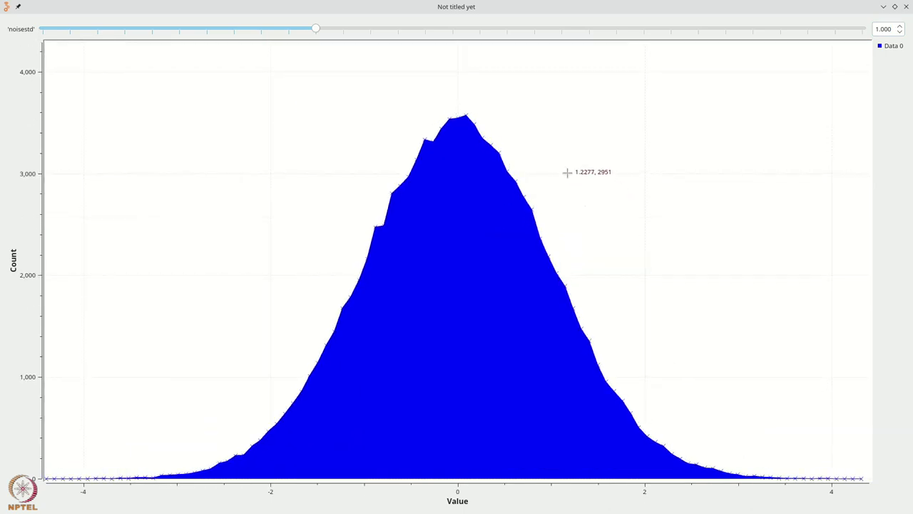
Raise noisestd to 1.8, 2.0 and 2.3 while examining how the histogram spreads, and close the plot.
{"action": "left_click", "coordinate": [900, 27]}
{"action": "left_click", "coordinate": [900, 27]}
{"action": "left_click", "coordinate": [900, 27]}
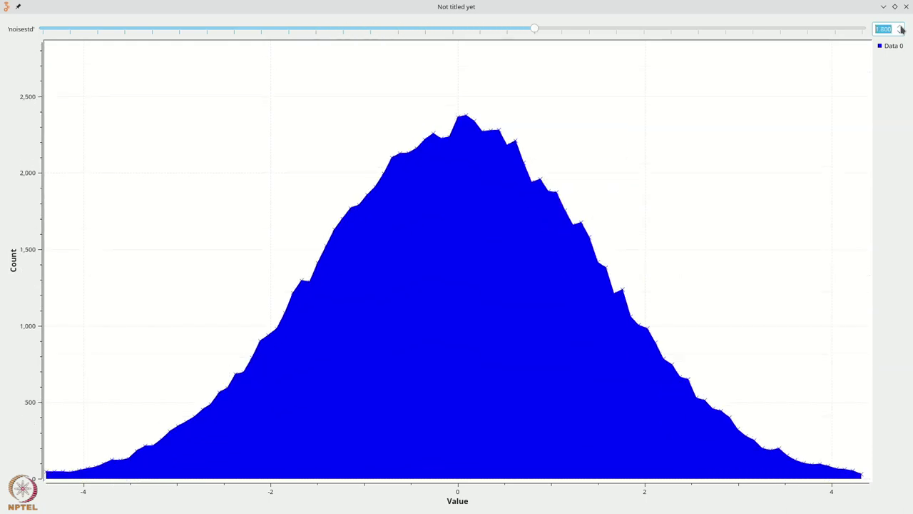
{"action": "left_click", "coordinate": [900, 27]}
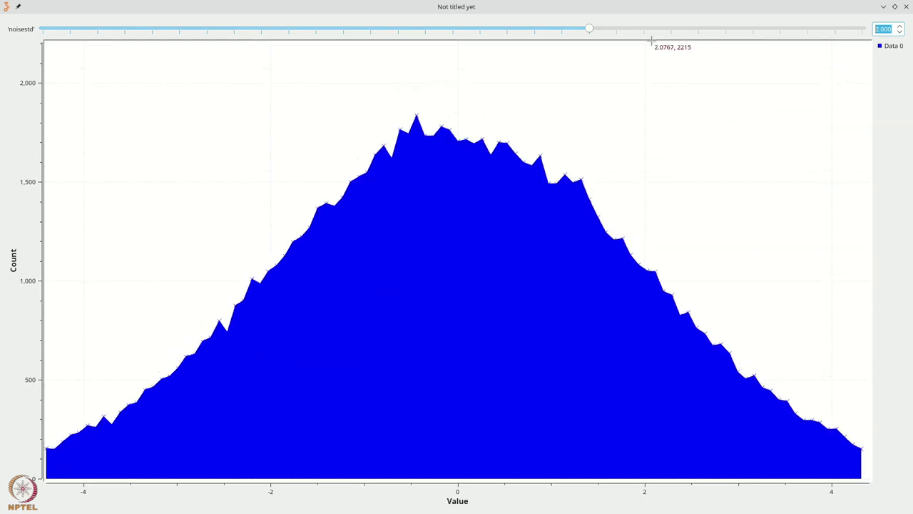
{"action": "left_click", "coordinate": [670, 30]}
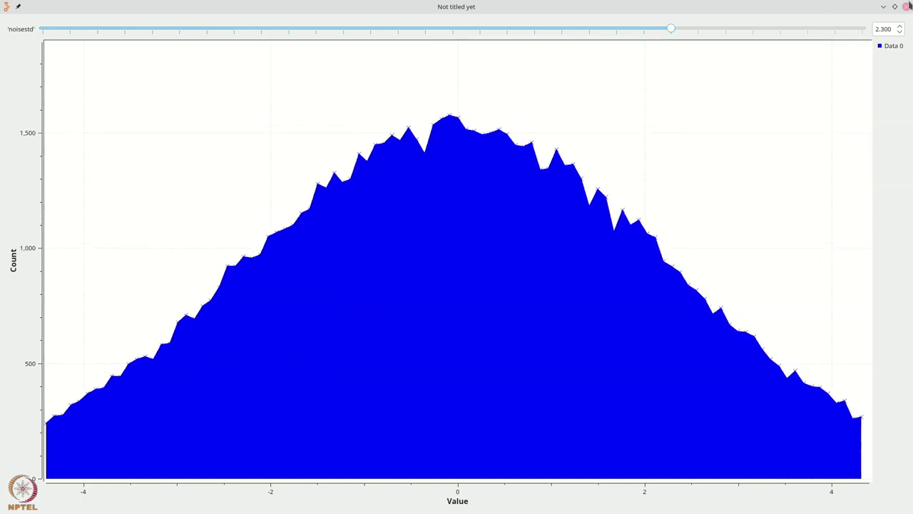
{"action": "key", "text": "alt+F4"}
Set the QT GUI Histogram Sink's Accumulate option to Yes, keeping Autoscale at Yes.
{"action": "double_click", "coordinate": [577, 281]}
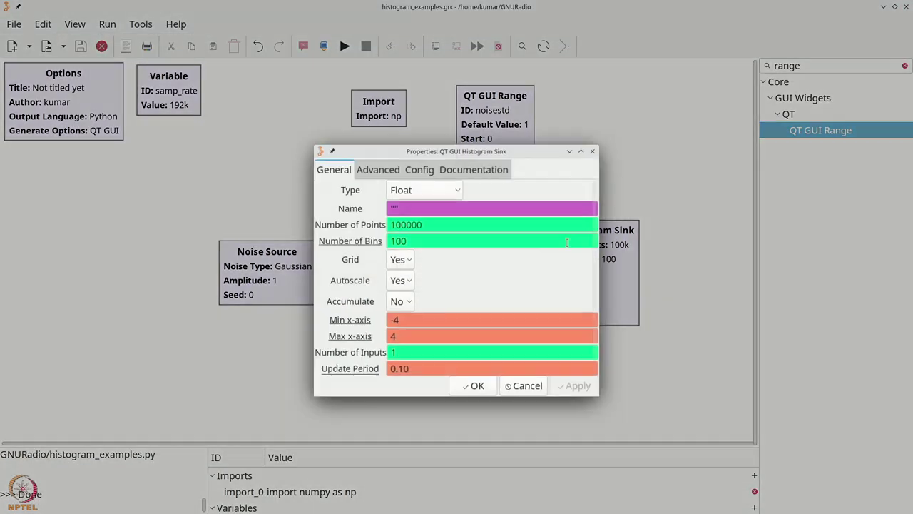
{"action": "left_click", "coordinate": [399, 301]}
{"action": "left_click", "coordinate": [400, 280]}
{"action": "left_click", "coordinate": [465, 385]}
Run the flowgraph, set noisestd to 2 while the histogram accumulates, and close the plot.
{"action": "left_click", "coordinate": [345, 46]}
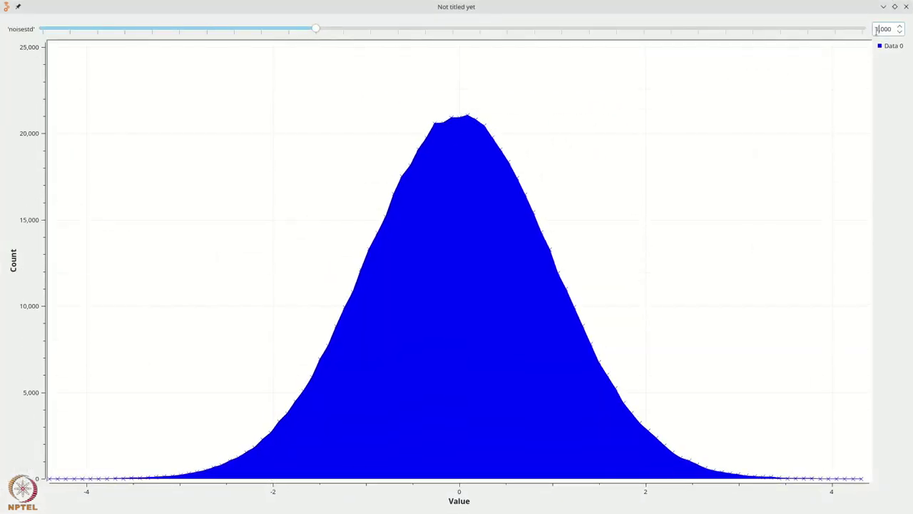
{"action": "key", "text": "Delete"}
{"action": "type", "text": "2"}
{"action": "key", "text": "Return"}
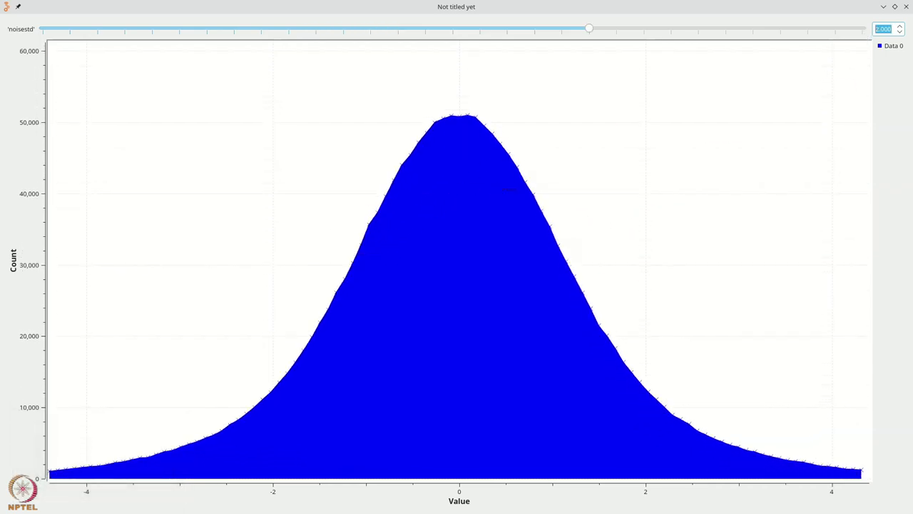
{"action": "left_click", "coordinate": [906, 6]}
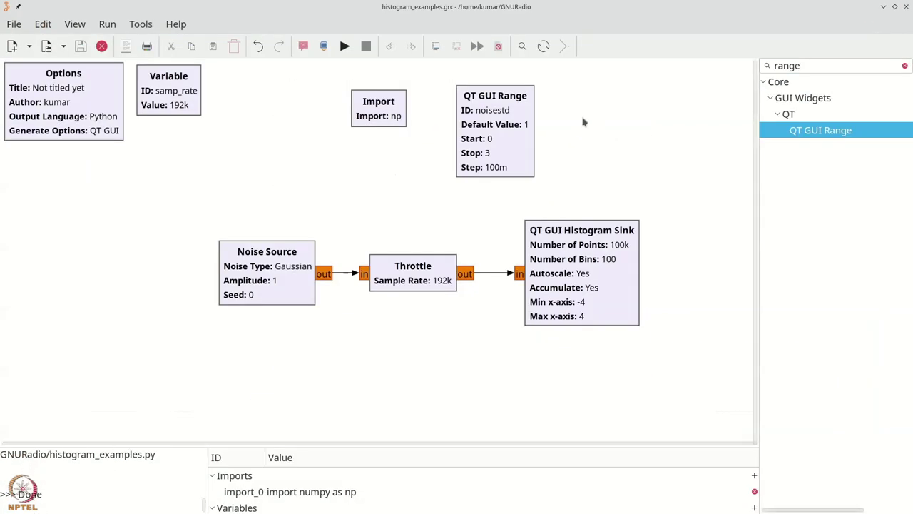
Set the noisestd range's default value to 2 and run the flowgraph.
{"action": "double_click", "coordinate": [504, 138]}
{"action": "left_click_drag", "start_coordinate": [433, 241], "coordinate": [359, 242]}
{"action": "type", "text": "2"}
{"action": "left_click", "coordinate": [473, 385]}
{"action": "left_click", "coordinate": [345, 45]}
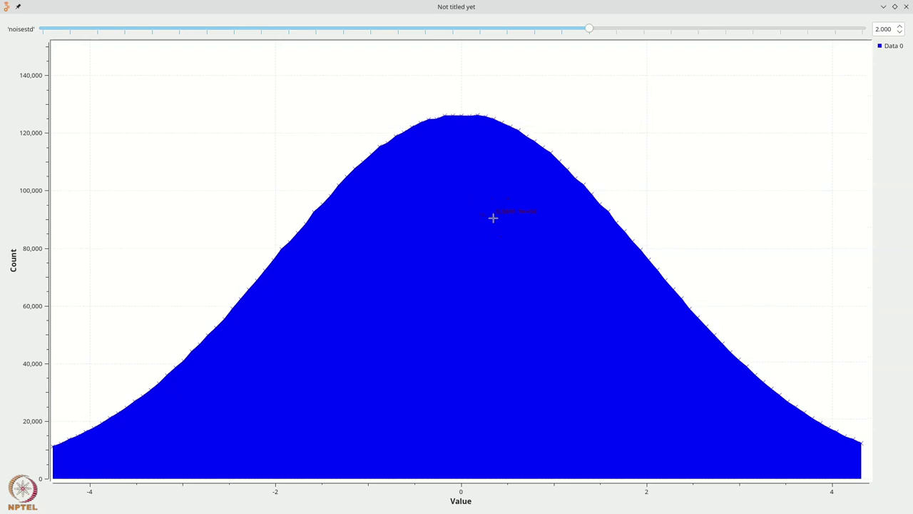
Examine the accumulated histogram's peak around value 0 at close range to read its count.
{"action": "right_click", "coordinate": [634, 143]}
{"action": "left_click", "coordinate": [589, 160]}
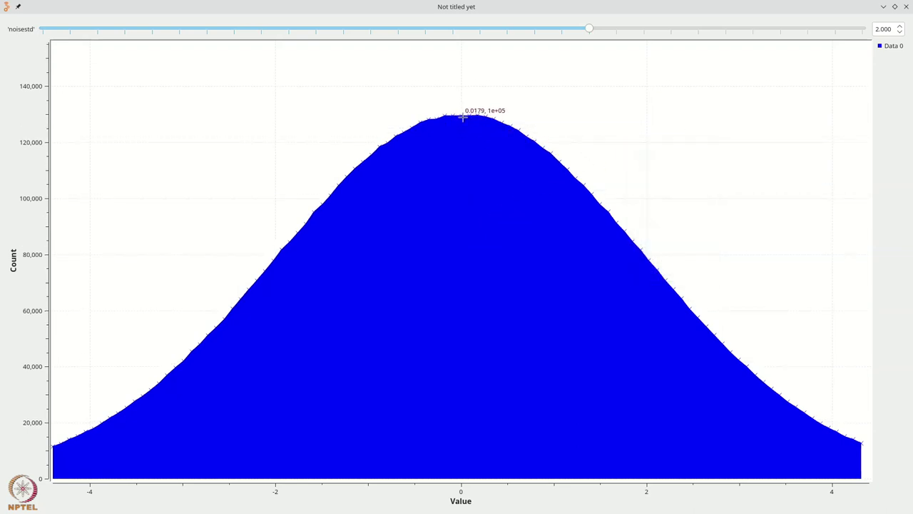
{"action": "left_click_drag", "start_coordinate": [451, 105], "coordinate": [471, 120]}
{"action": "left_click_drag", "start_coordinate": [456, 298], "coordinate": [487, 323]}
{"action": "left_click_drag", "start_coordinate": [447, 232], "coordinate": [491, 278]}
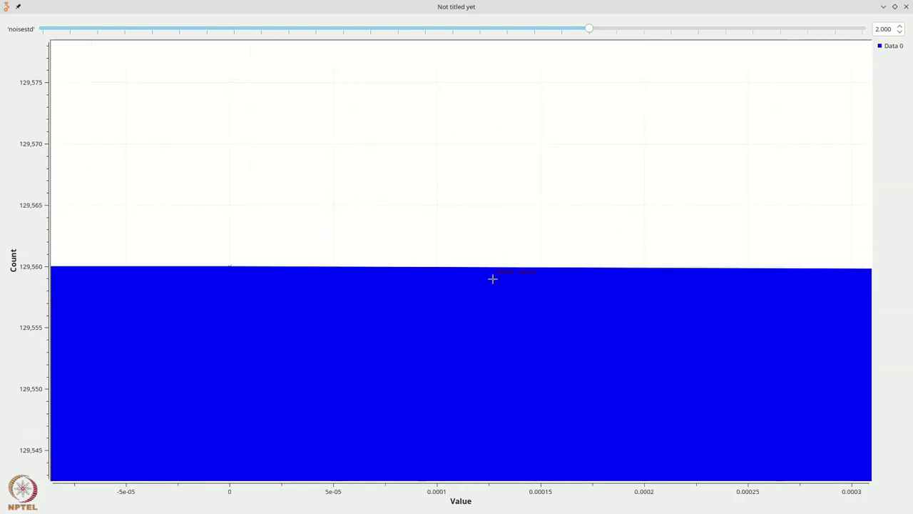
{"action": "left_click_drag", "start_coordinate": [416, 241], "coordinate": [456, 298]}
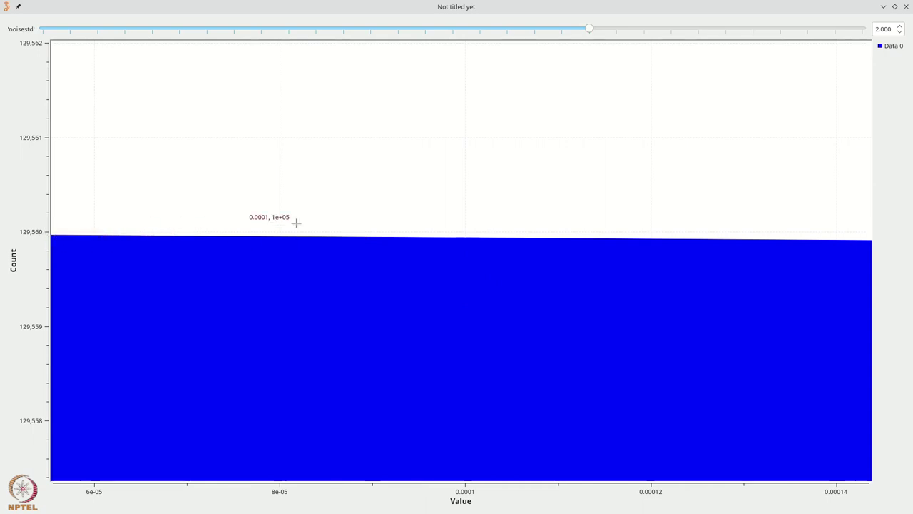
{"action": "scroll", "coordinate": [504, 266], "scroll_direction": "up", "scroll_amount": 3}
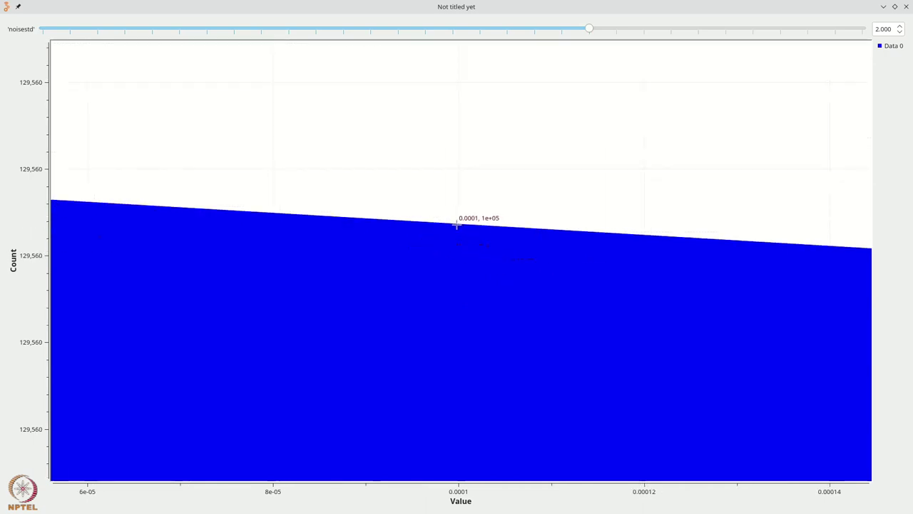
{"action": "scroll", "coordinate": [450, 225], "scroll_direction": "down", "scroll_amount": 3}
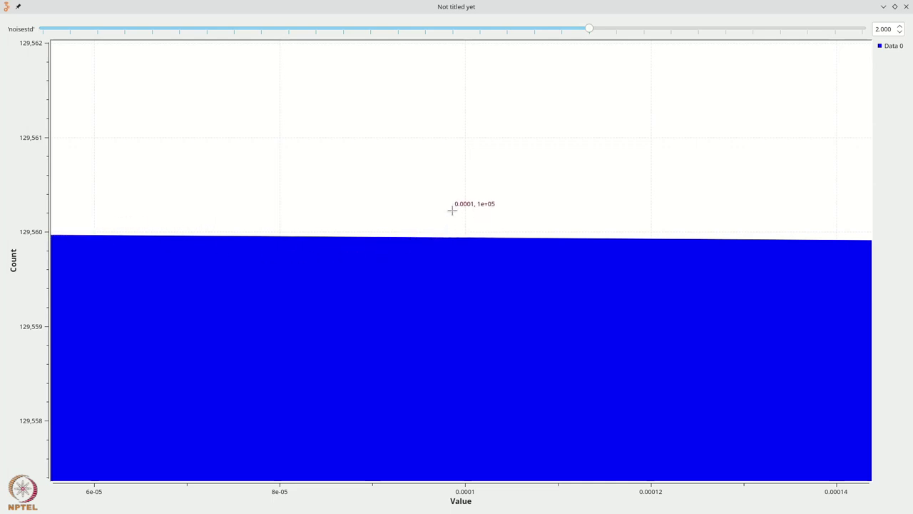
{"action": "scroll", "coordinate": [450, 210], "scroll_direction": "down", "scroll_amount": 5}
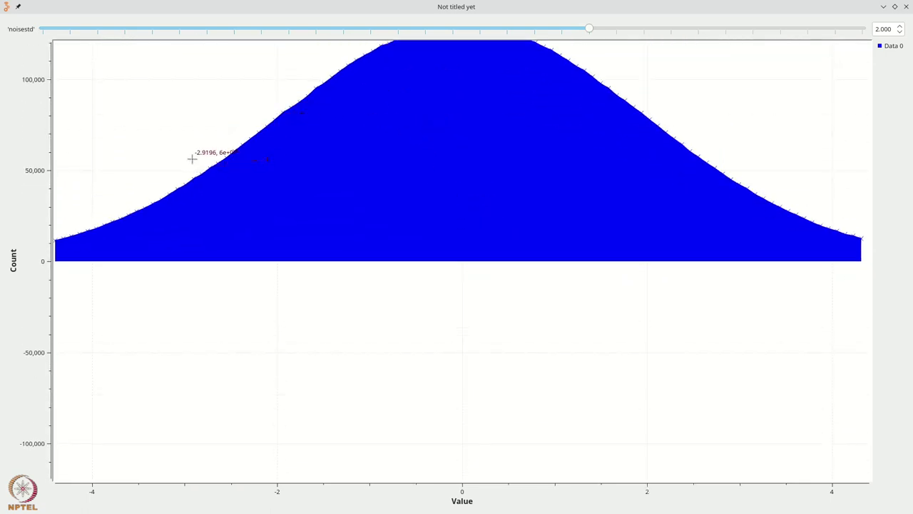
Examine the histogram's negative slope around value -2.7 at close range and close the plot.
{"action": "left_click_drag", "start_coordinate": [192, 158], "coordinate": [227, 183]}
{"action": "left_click_drag", "start_coordinate": [528, 165], "coordinate": [565, 193]}
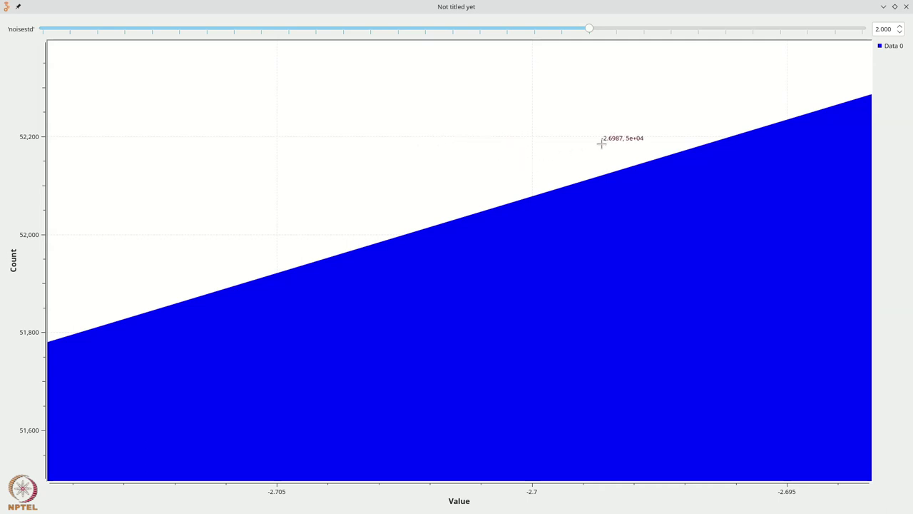
{"action": "left_click", "coordinate": [906, 7]}
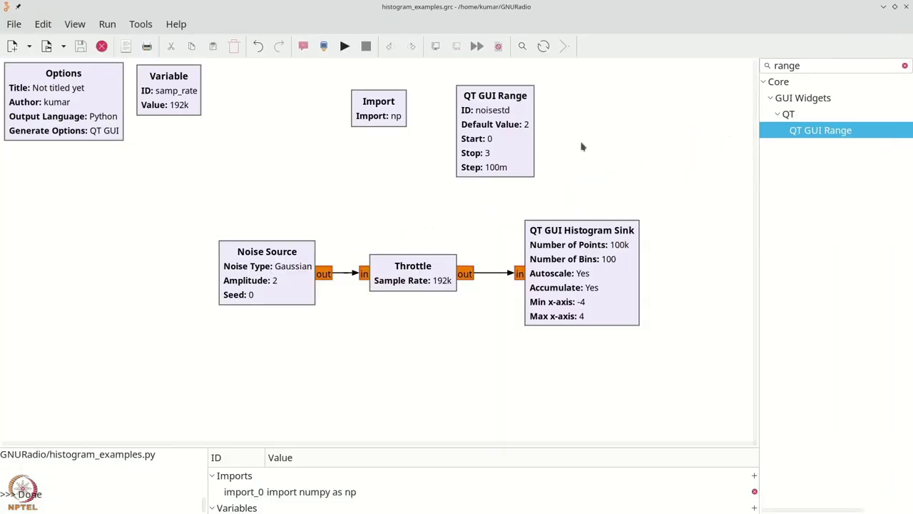